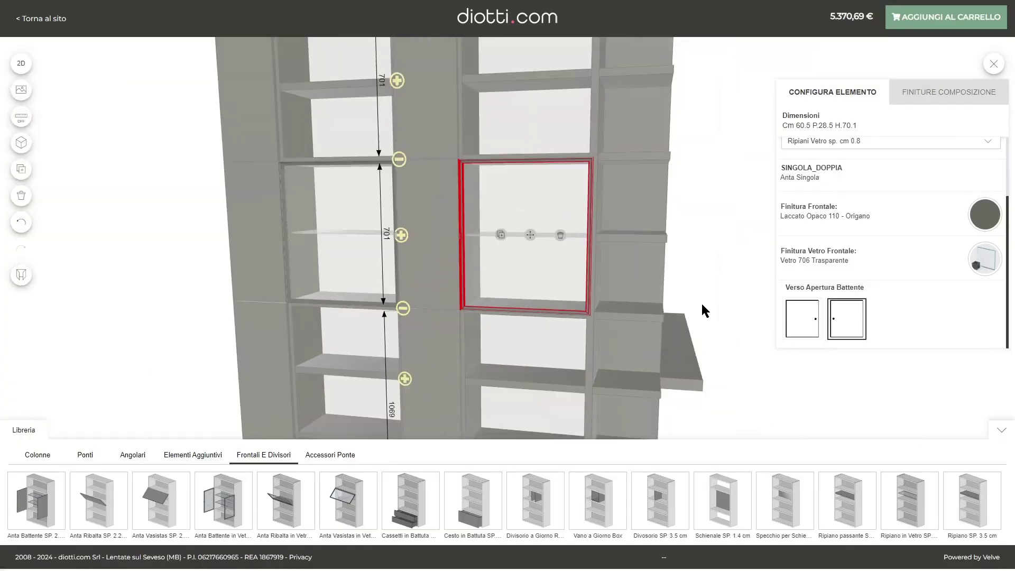
{"action": "scroll", "coordinate": [700, 301], "scroll_direction": "down", "scroll_amount": 5}
{"action": "left_click_drag", "start_coordinate": [701, 300], "coordinate": [608, 298]}
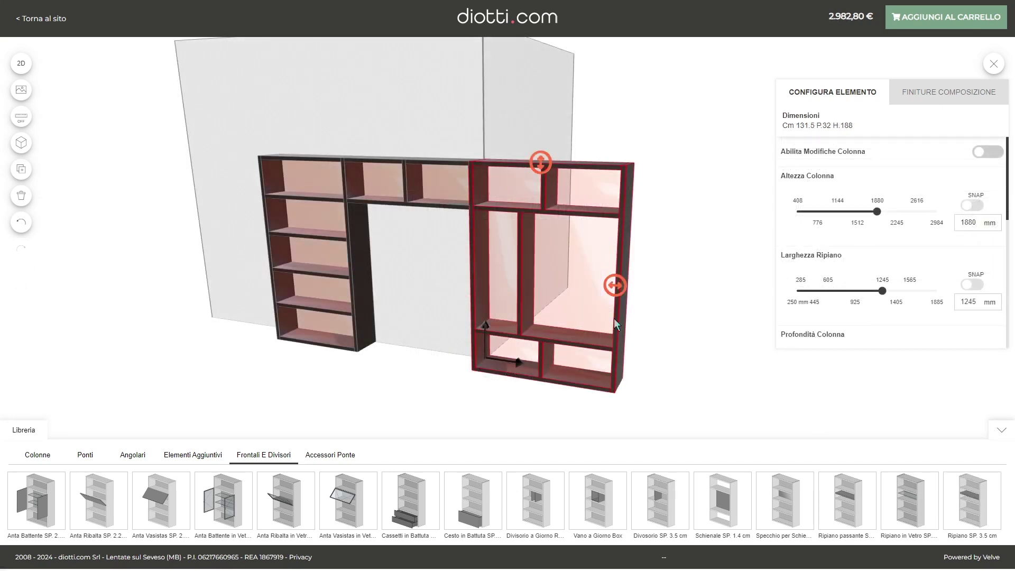
{"action": "left_click", "coordinate": [614, 318]}
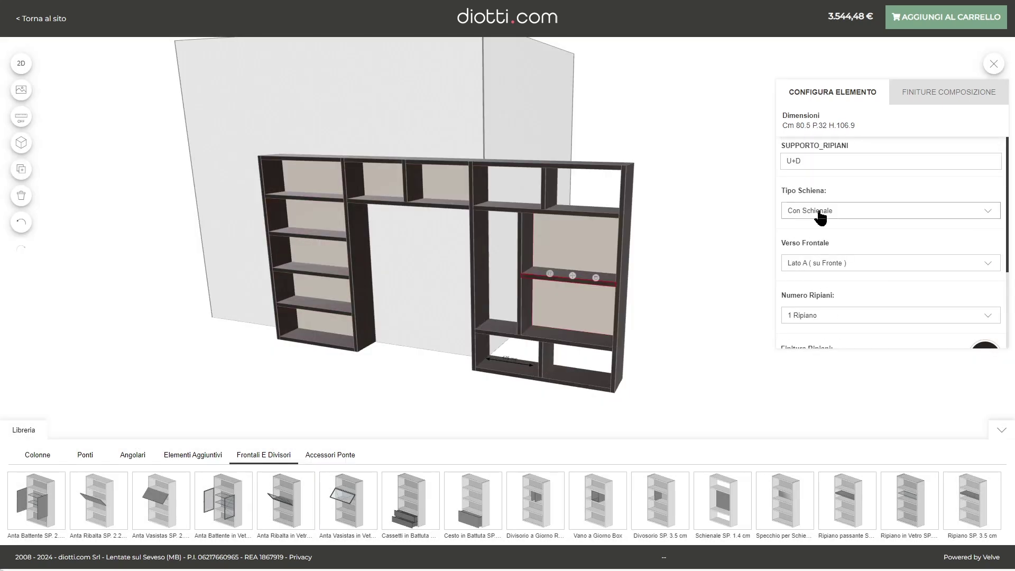
{"action": "left_click", "coordinate": [815, 214]}
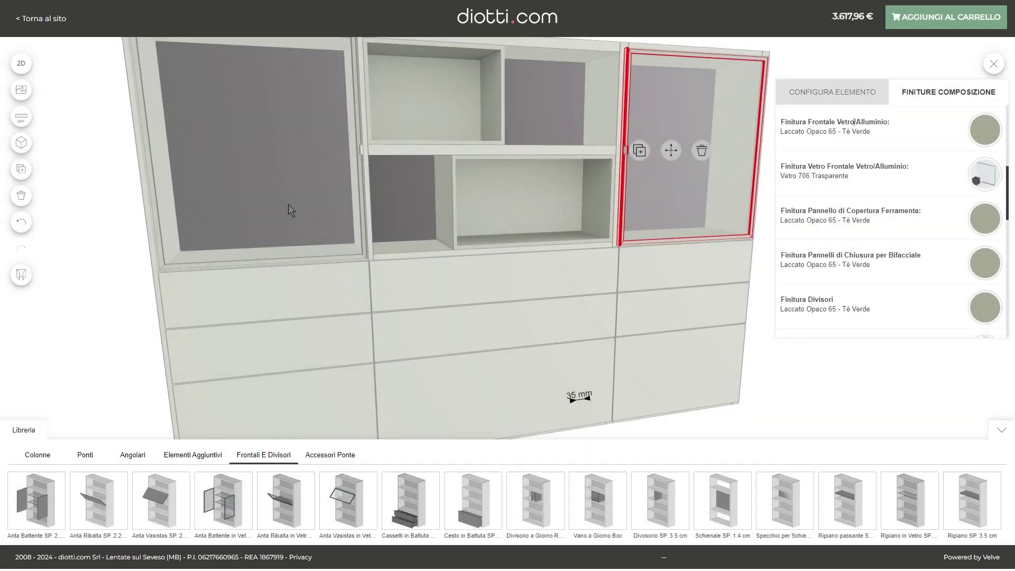
{"action": "left_click", "coordinate": [288, 204]}
{"action": "left_click", "coordinate": [835, 104]}
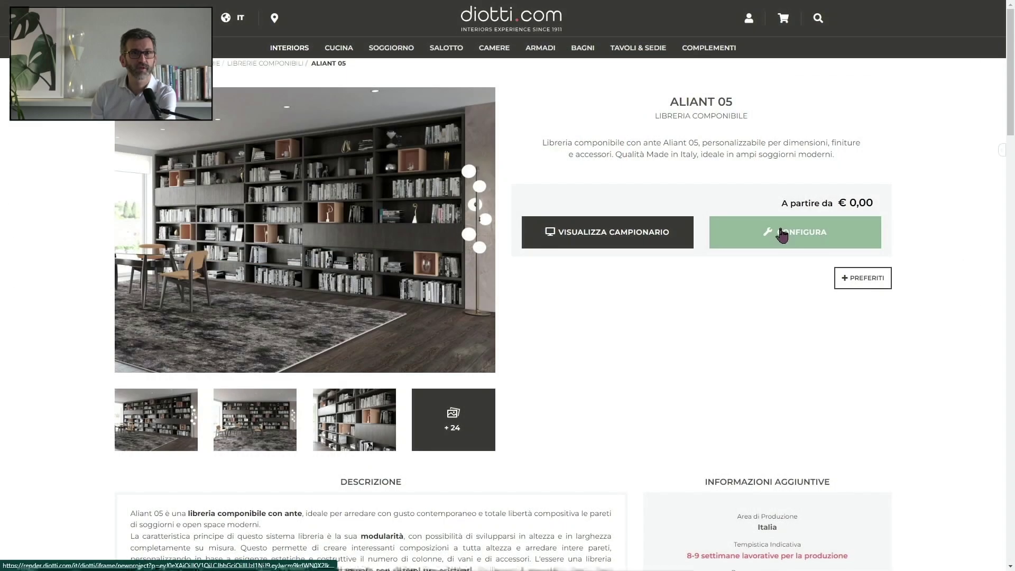
Step: Start configuring the Aliant 05 bookcase and set all finishes to Laccato Opaco 110 - Origano, filtering the materials by Laccato Opaco
{"action": "left_click", "coordinate": [782, 232]}
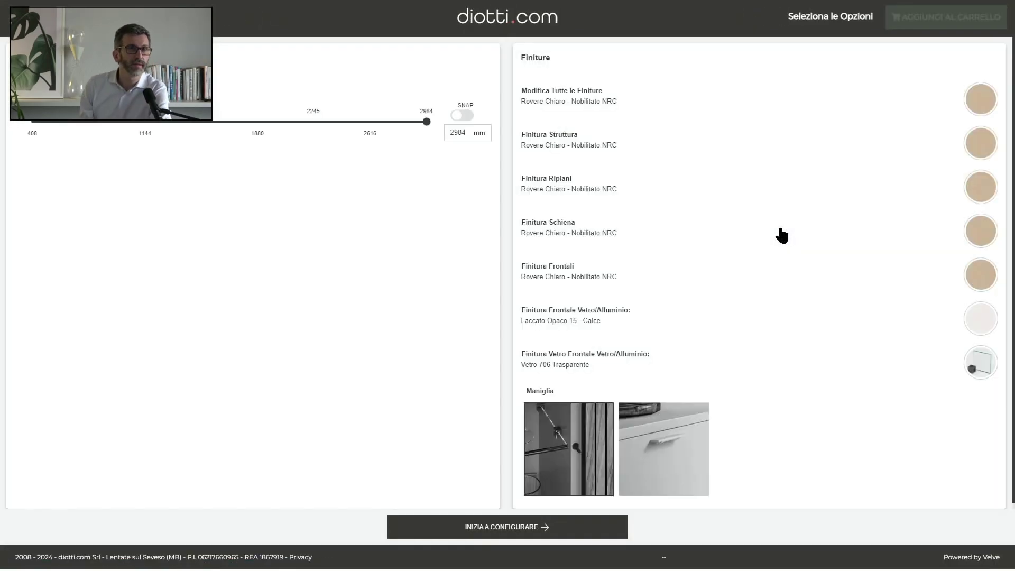
{"action": "left_click", "coordinate": [624, 104]}
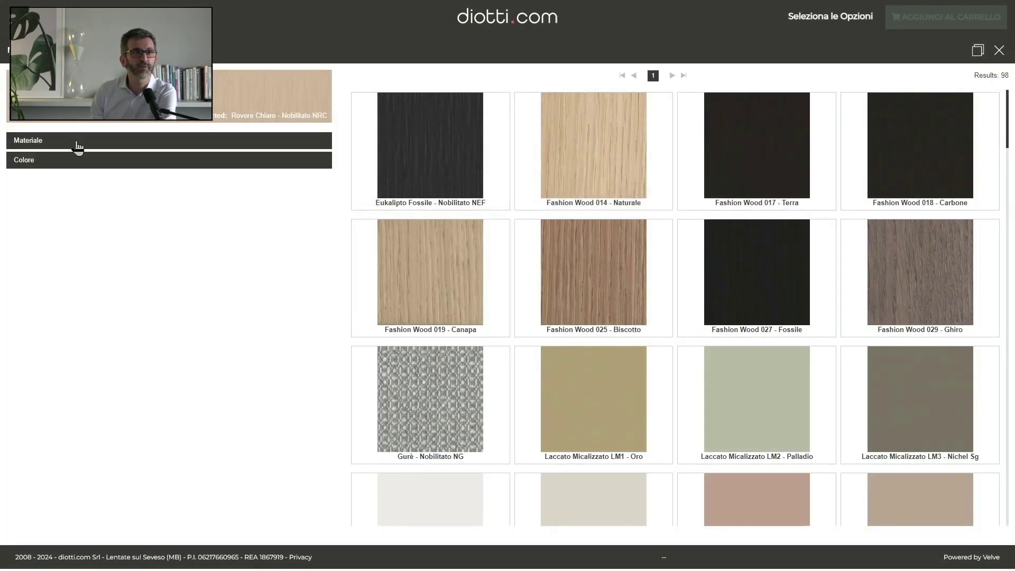
{"action": "left_click", "coordinate": [77, 145]}
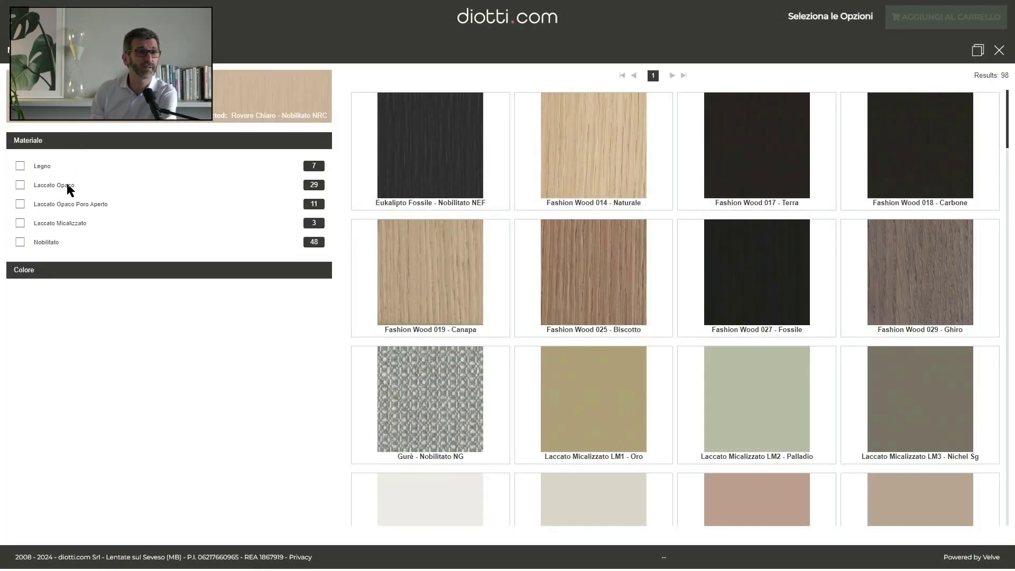
{"action": "left_click", "coordinate": [20, 185]}
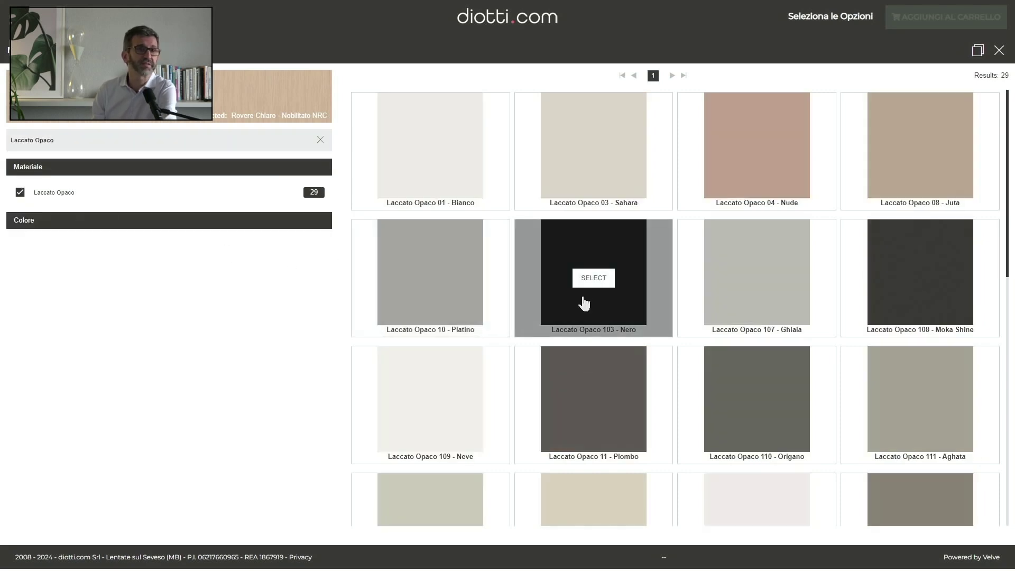
{"action": "left_click", "coordinate": [757, 405]}
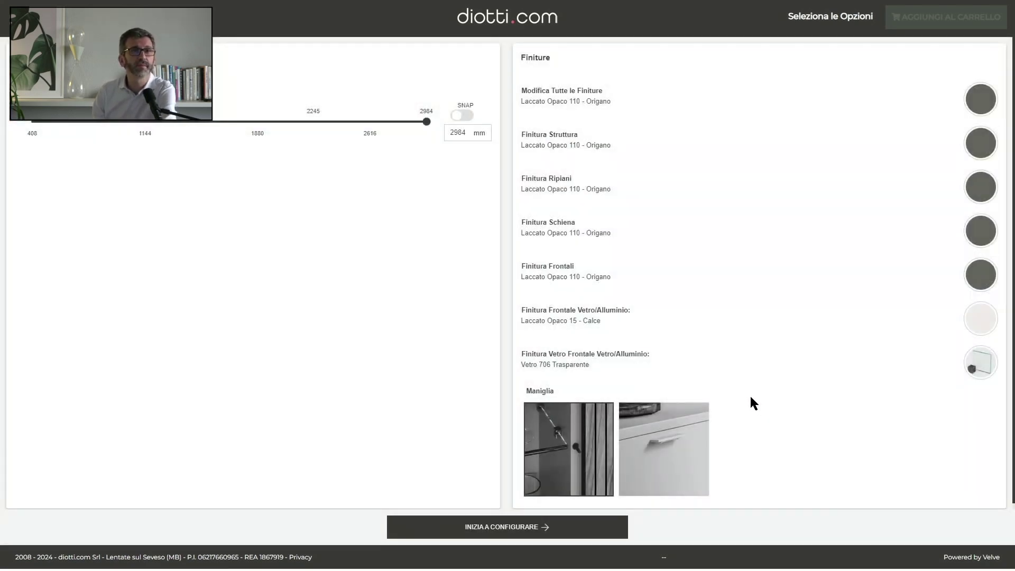
Step: Set the back panel finish (Finitura Schiena) to Laccato Opaco 03 - Sahara and proceed to the 3D composition
{"action": "left_click", "coordinate": [547, 231]}
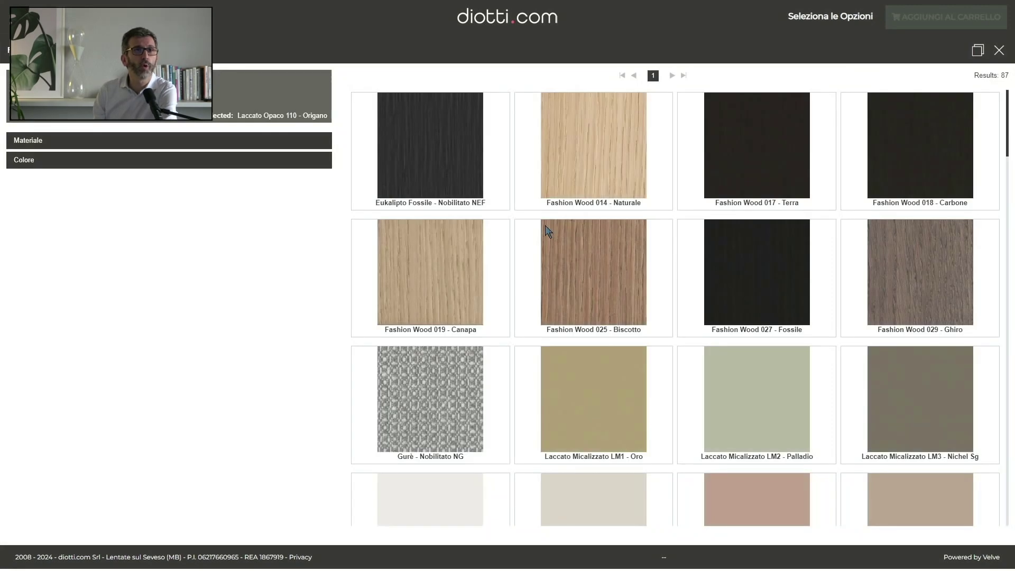
{"action": "scroll", "coordinate": [711, 257], "scroll_direction": "down", "scroll_amount": 4}
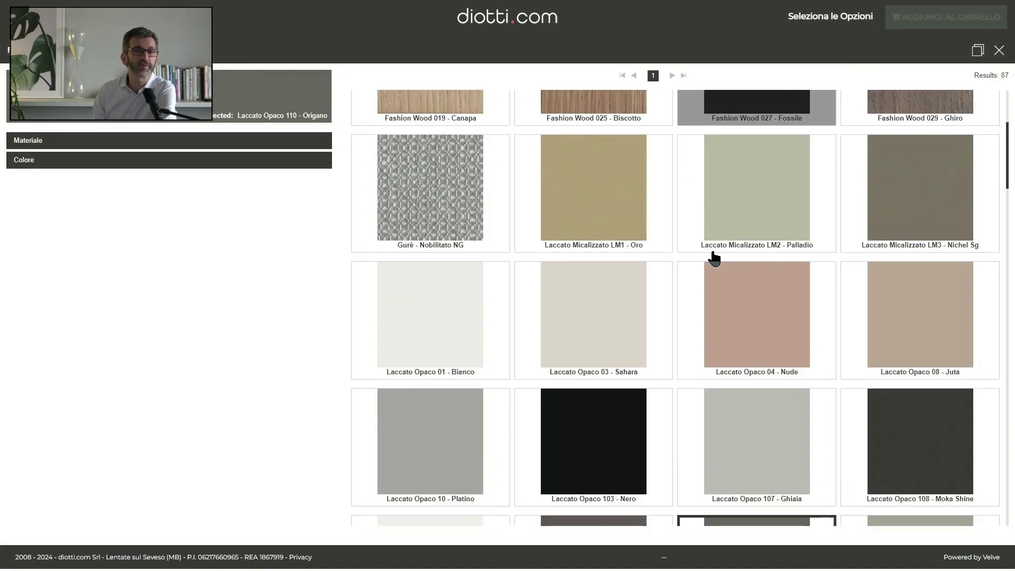
{"action": "left_click", "coordinate": [592, 320]}
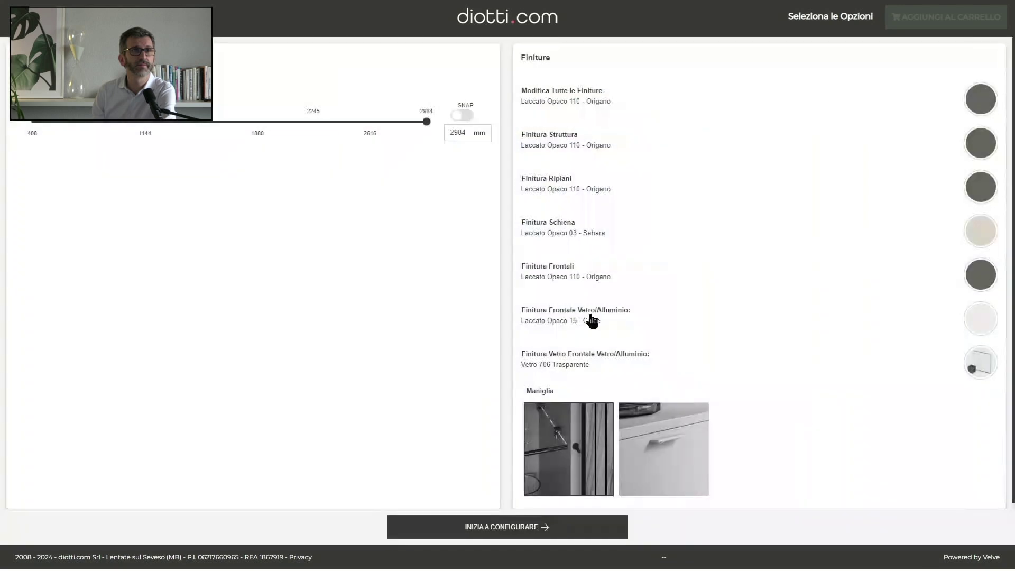
{"action": "left_click", "coordinate": [591, 530]}
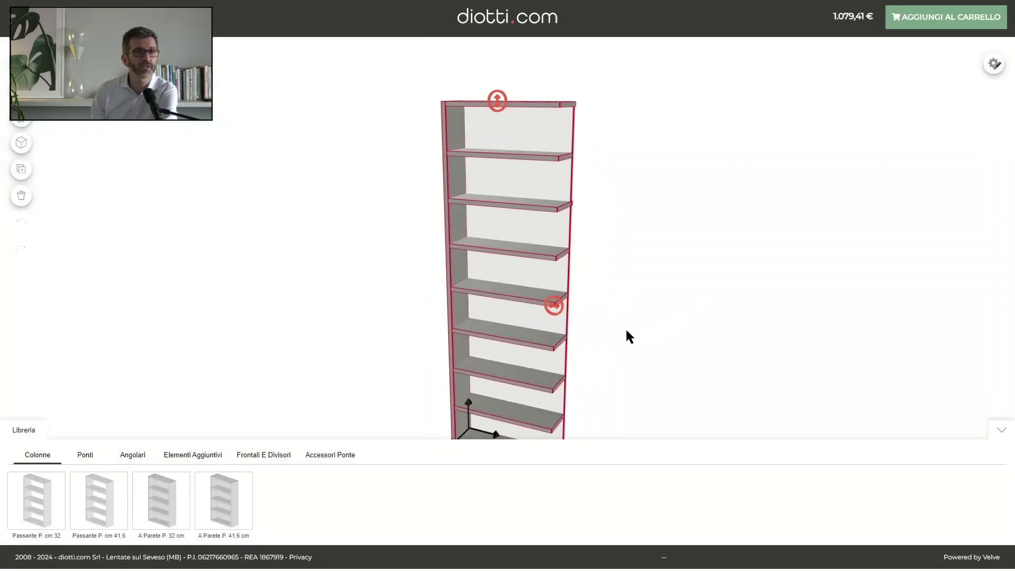
Step: Size the first column to a 285 mm shelf width and a 2616 mm height, with height snapping enabled
{"action": "left_click_drag", "start_coordinate": [553, 299], "coordinate": [472, 303]}
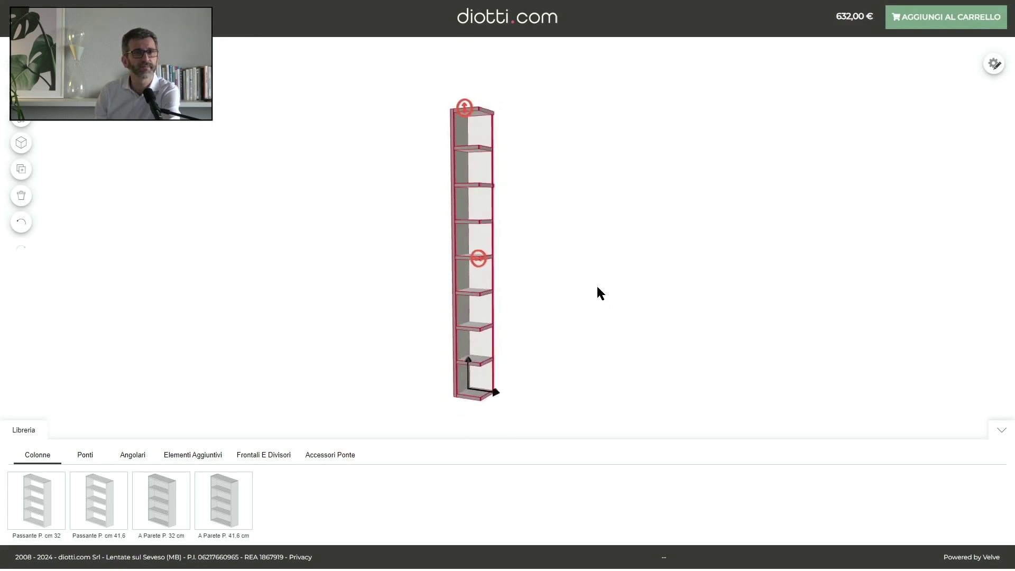
{"action": "left_click", "coordinate": [993, 64]}
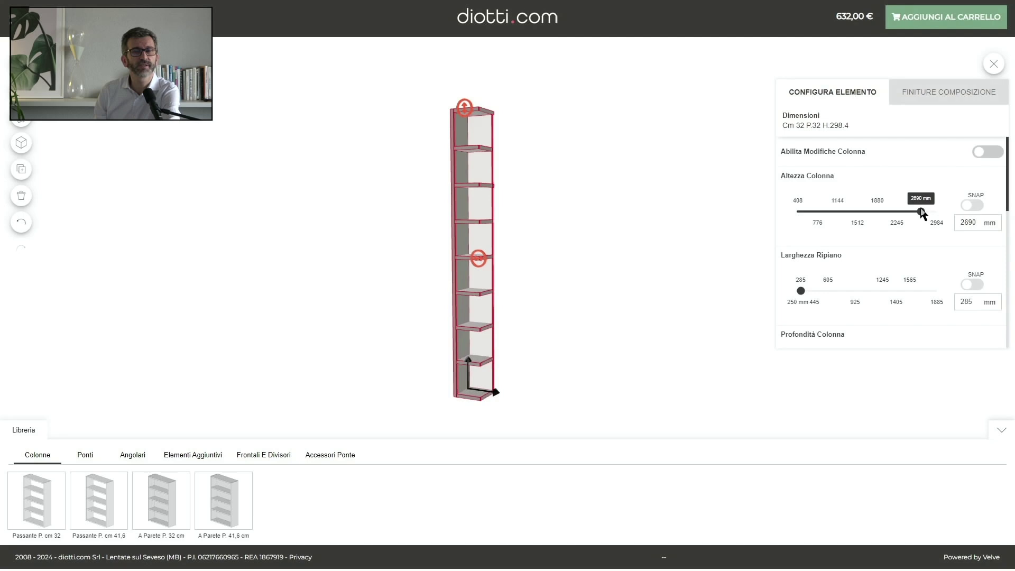
{"action": "left_click_drag", "start_coordinate": [920, 214], "coordinate": [916, 211]}
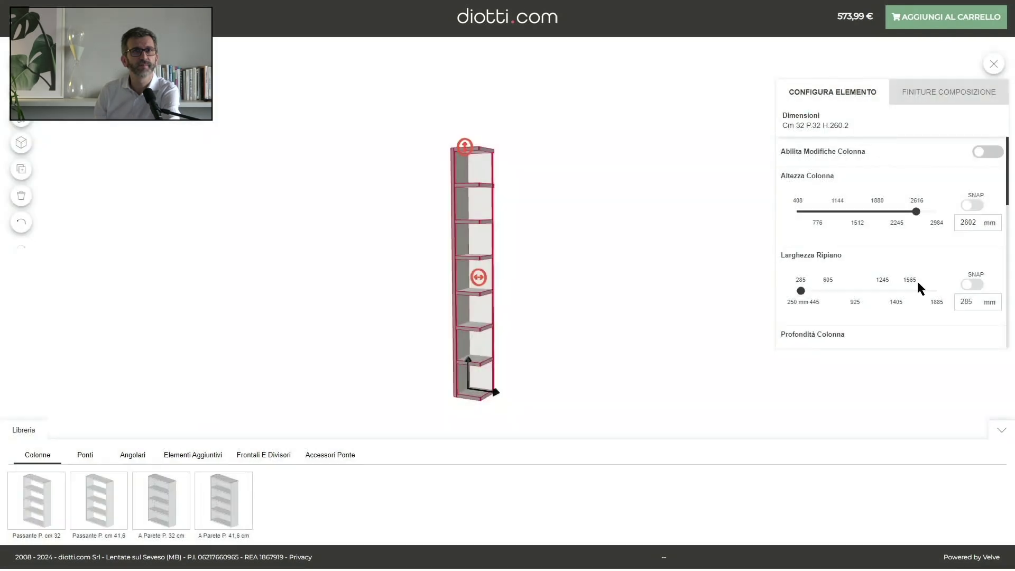
{"action": "left_click", "coordinate": [975, 205]}
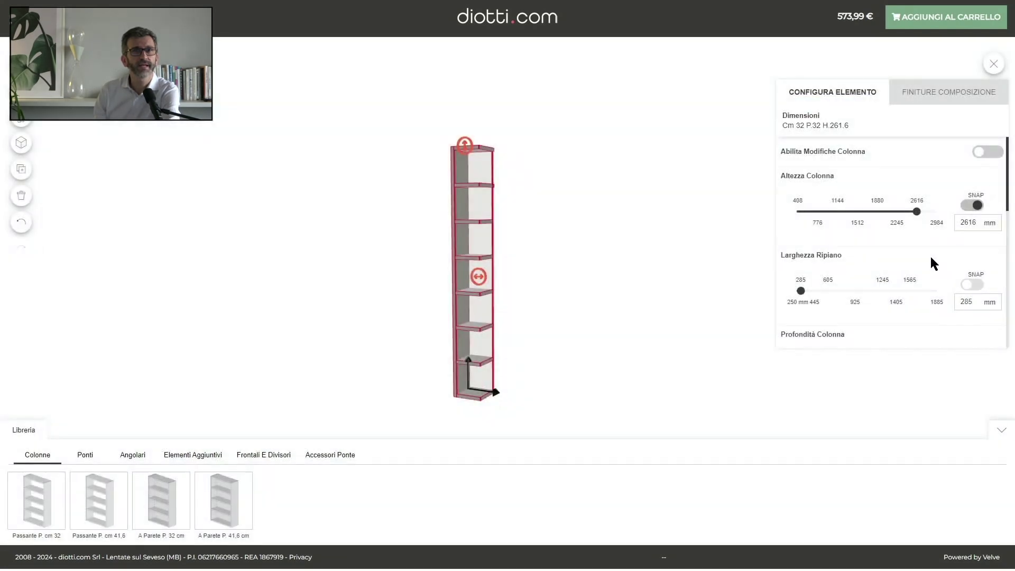
{"action": "left_click", "coordinate": [898, 224]}
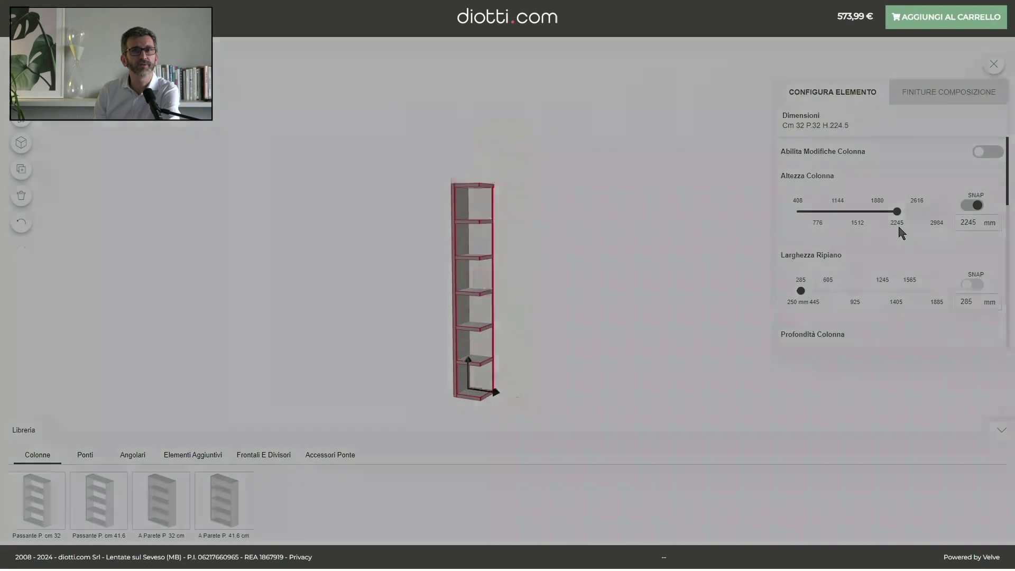
{"action": "left_click", "coordinate": [916, 202]}
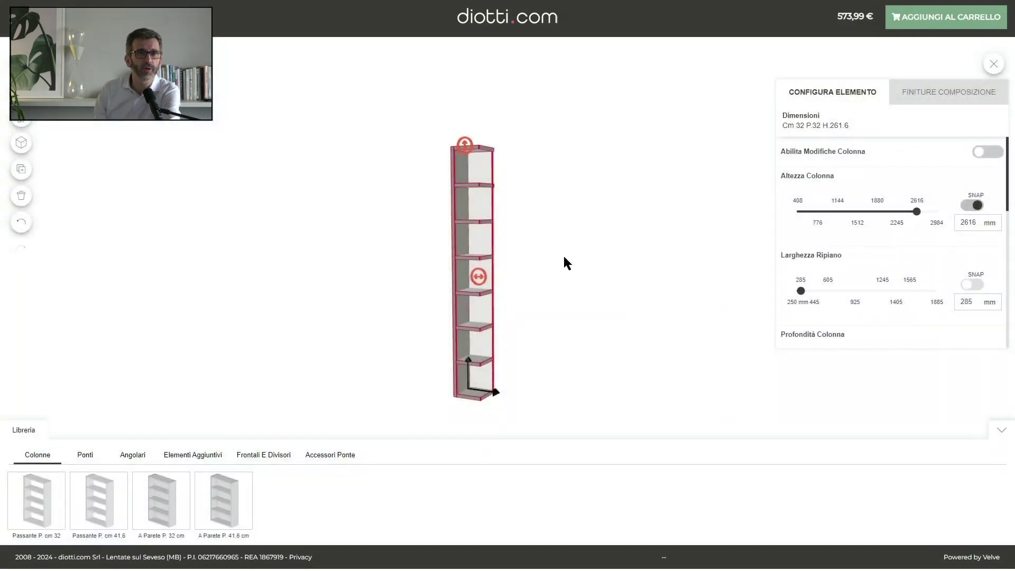
Step: Add a 32 cm deep wall column beside the first one, with a 605 mm shelf width and 2616 mm height
{"action": "left_click", "coordinate": [164, 504]}
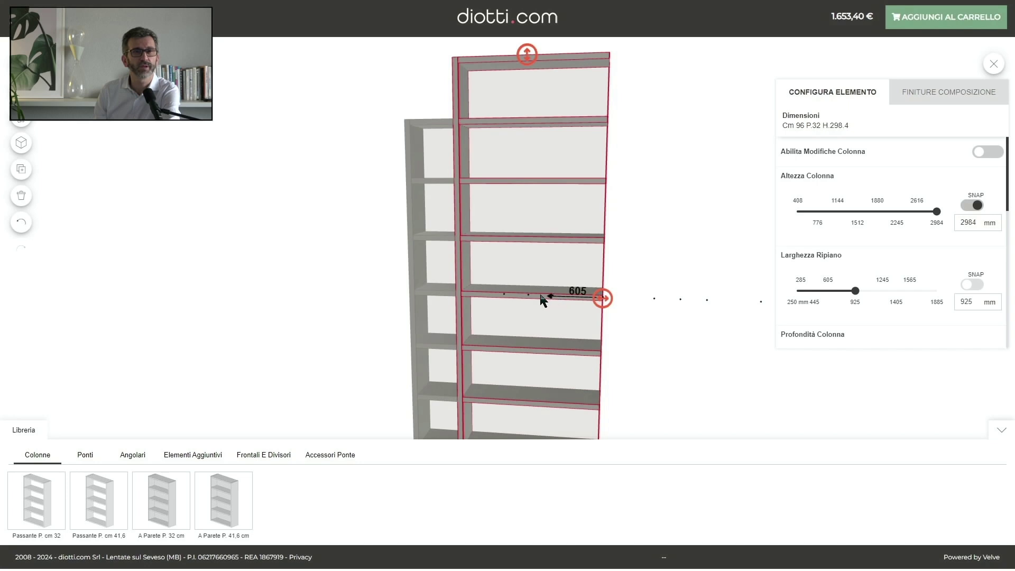
{"action": "left_click_drag", "start_coordinate": [559, 304], "coordinate": [556, 303]}
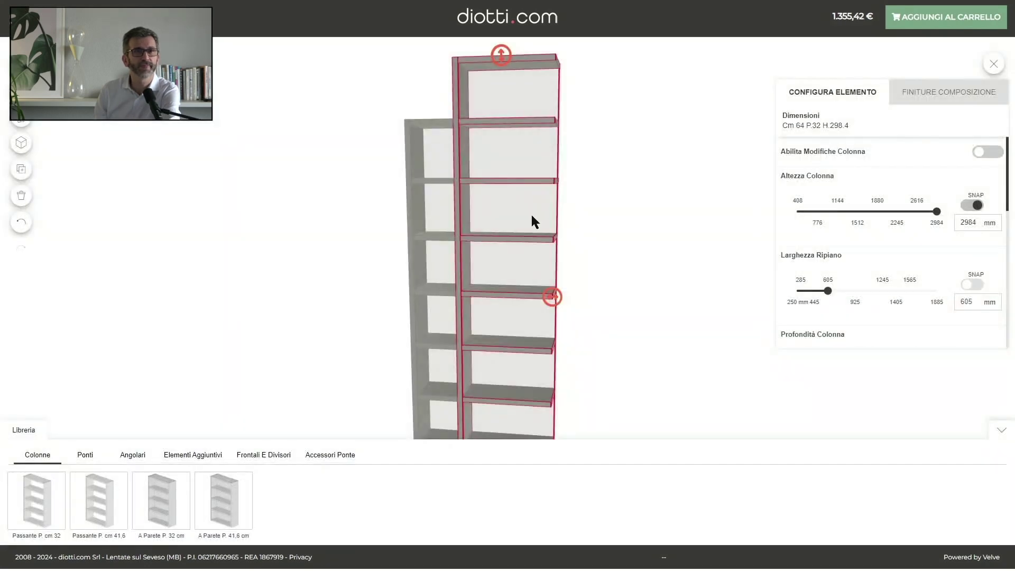
{"action": "left_click_drag", "start_coordinate": [497, 115], "coordinate": [498, 117]}
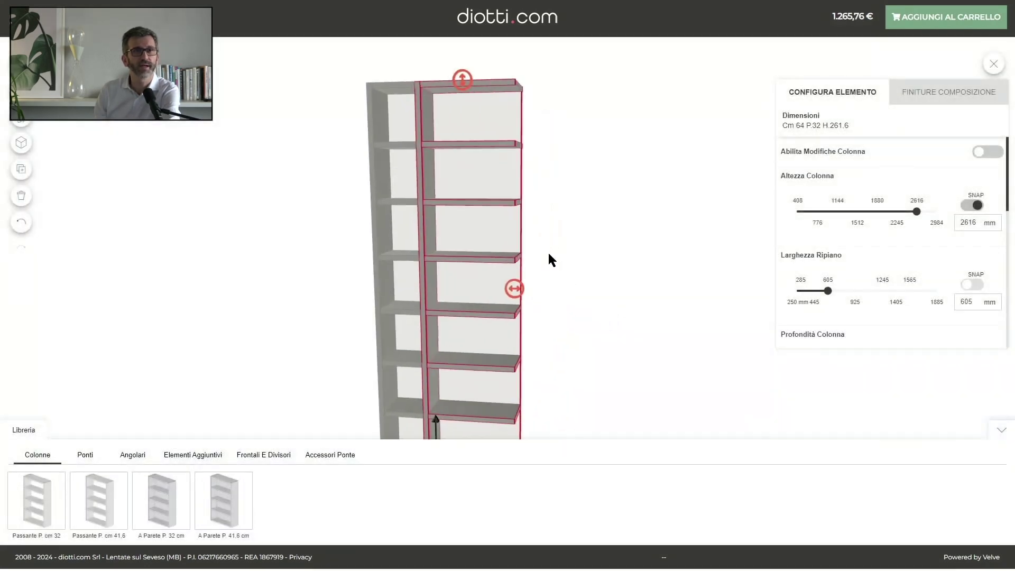
Step: Duplicate the narrow 32 cm wide column and attach the copy to the free side of the 64 cm wide column
{"action": "left_click_drag", "start_coordinate": [472, 276], "coordinate": [401, 373]}
{"action": "left_click", "coordinate": [21, 170]}
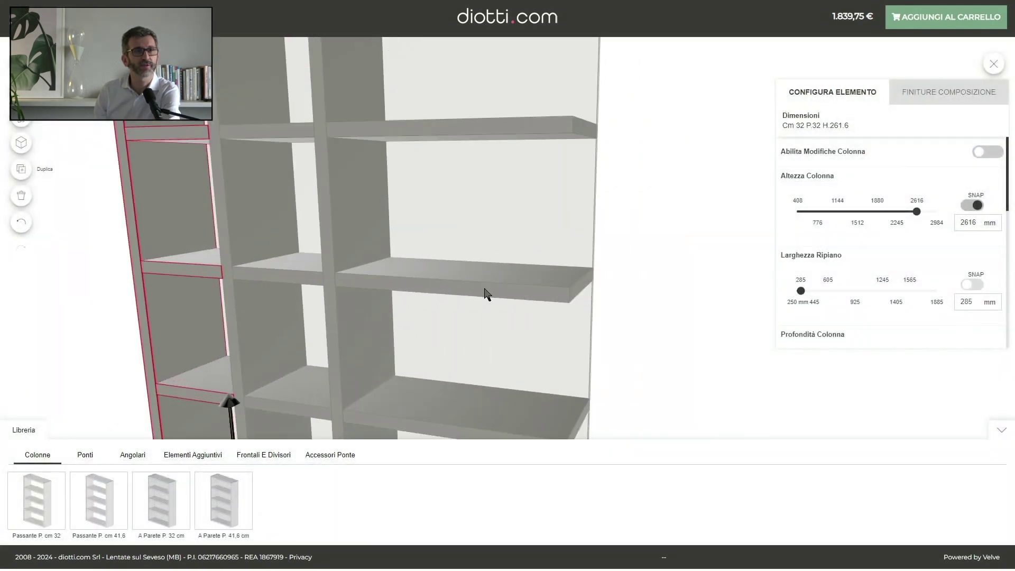
{"action": "left_click_drag", "start_coordinate": [392, 365], "coordinate": [536, 424]}
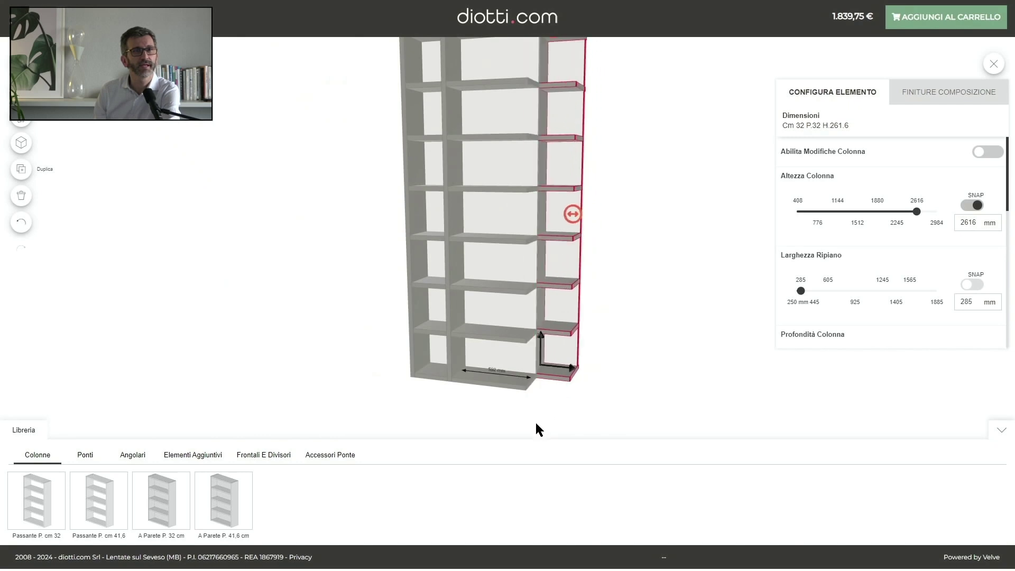
{"action": "left_click_drag", "start_coordinate": [558, 368], "coordinate": [573, 430]}
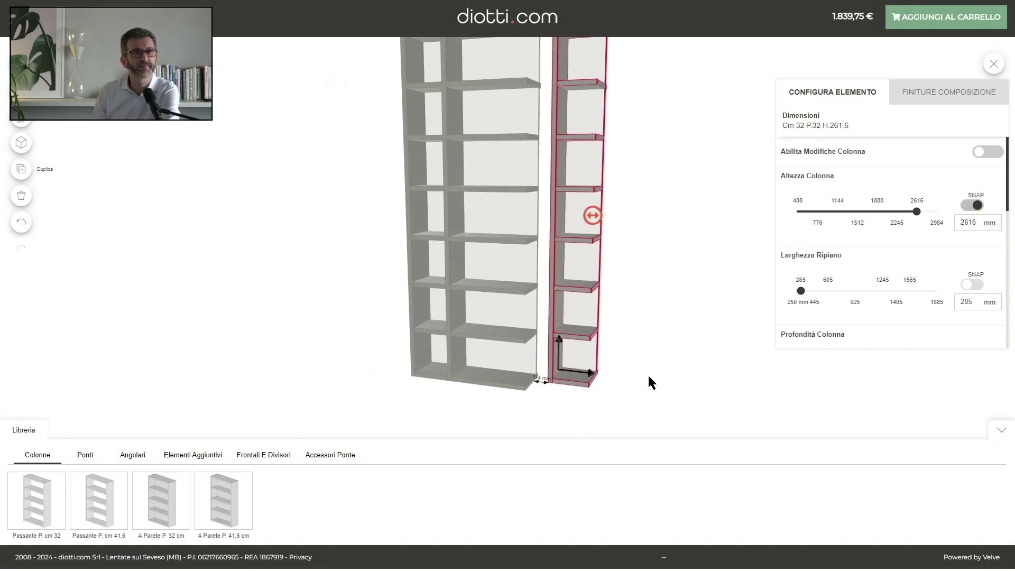
{"action": "left_click_drag", "start_coordinate": [567, 358], "coordinate": [546, 367]}
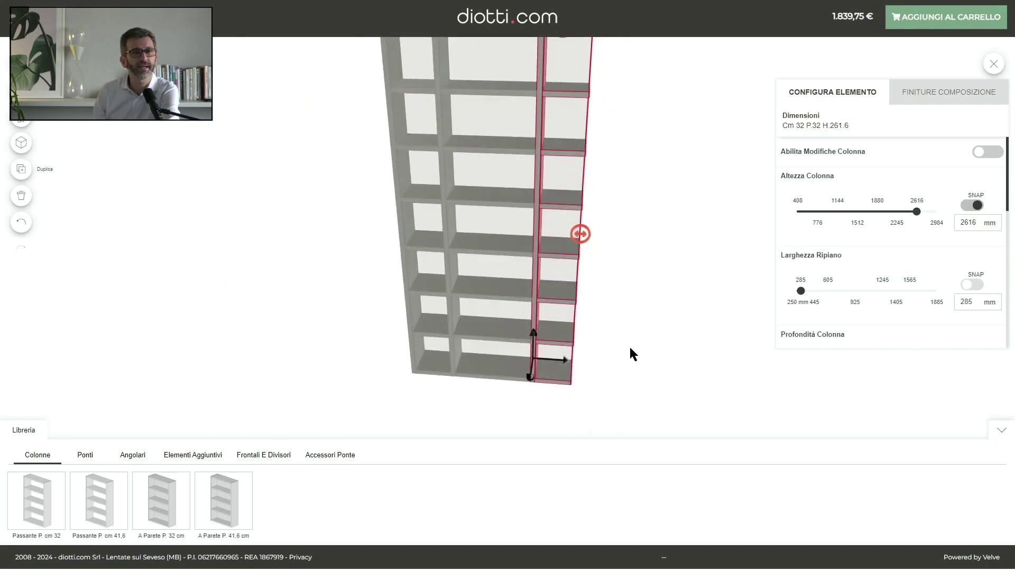
Step: Duplicate the 64 cm wide column and attach the copy at the right end of the bookcase
{"action": "left_click", "coordinate": [515, 370]}
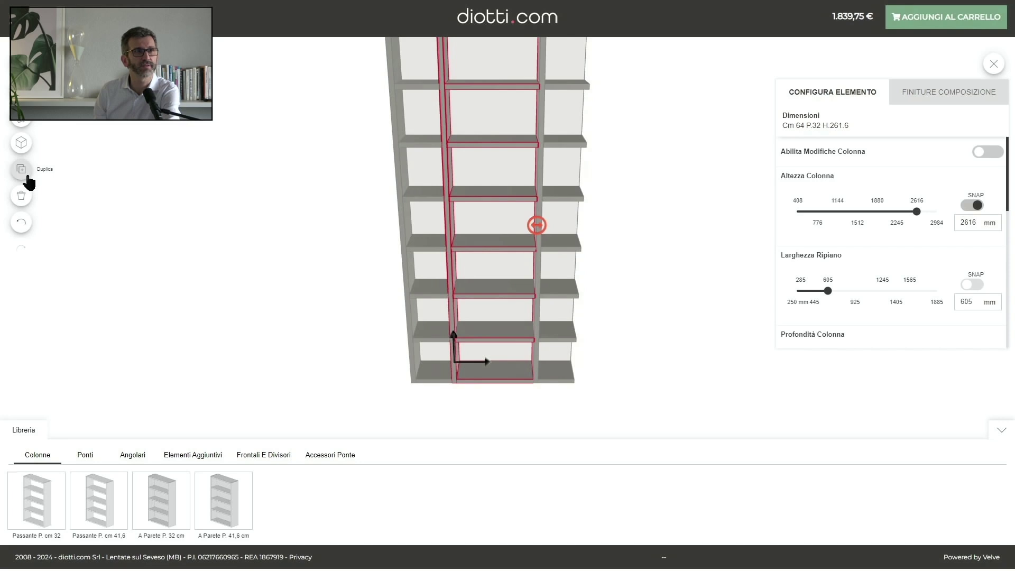
{"action": "left_click", "coordinate": [28, 176]}
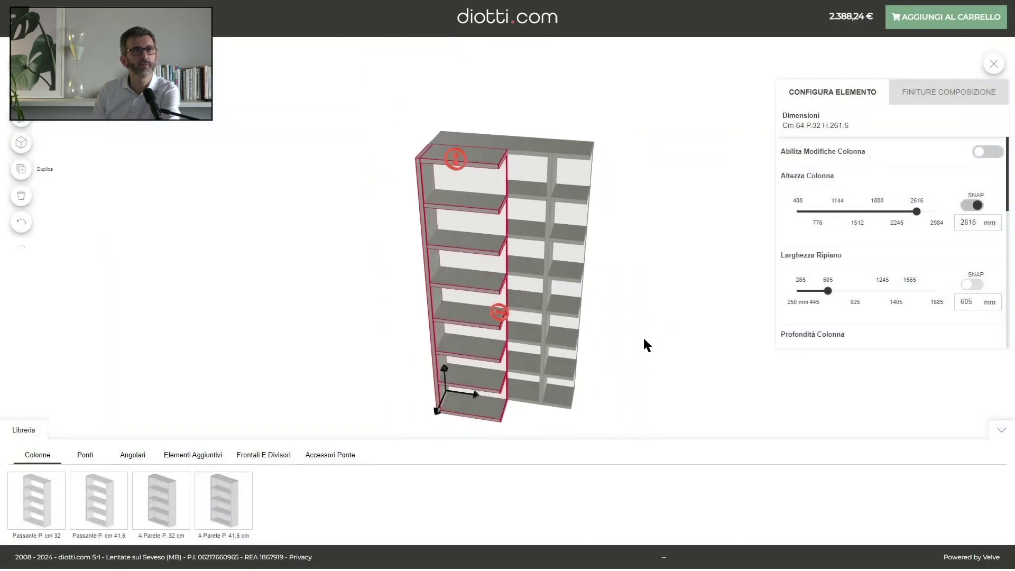
{"action": "left_click_drag", "start_coordinate": [479, 415], "coordinate": [619, 415]}
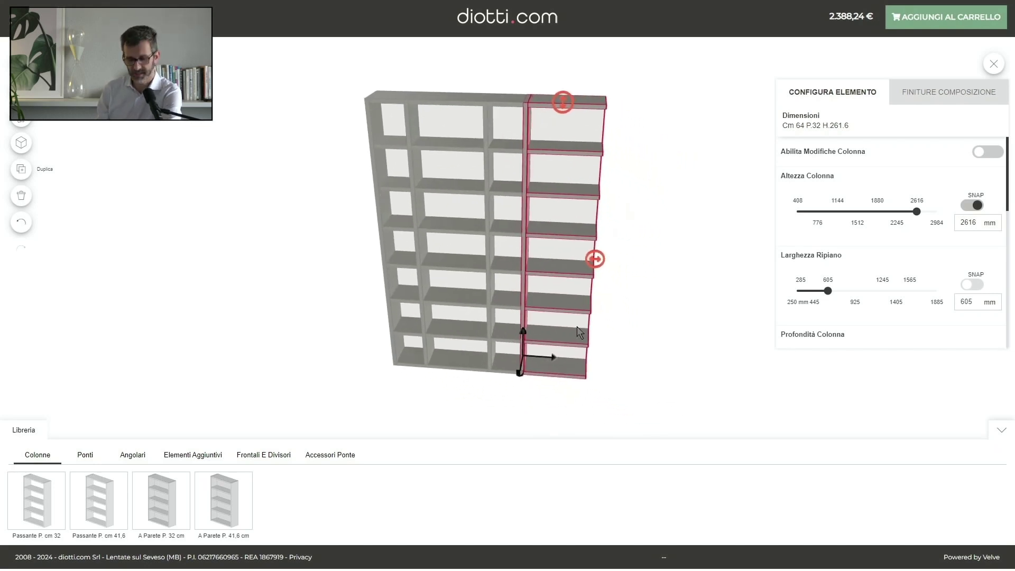
Step: Add open right corner shelves (Angolare Destro) at the end of the bookcase and reduce their height to 2616 mm
{"action": "left_click", "coordinate": [194, 461]}
{"action": "left_click", "coordinate": [135, 458]}
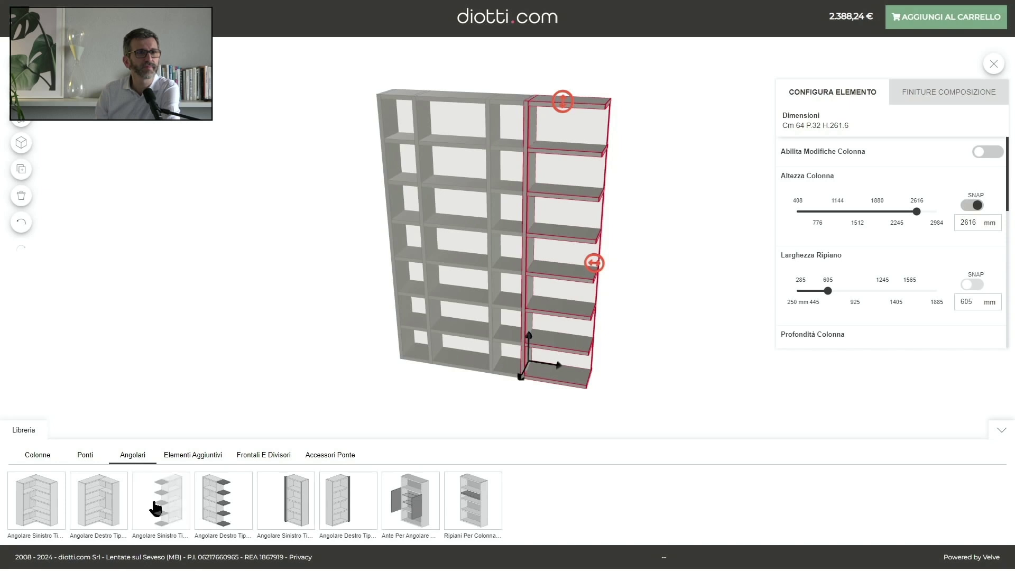
{"action": "left_click", "coordinate": [233, 504]}
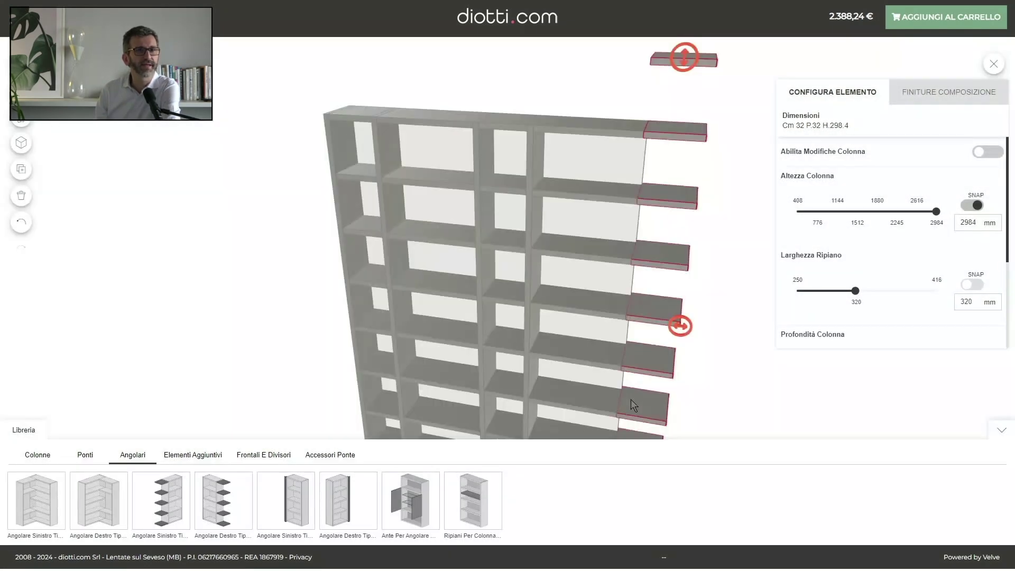
{"action": "left_click_drag", "start_coordinate": [593, 210], "coordinate": [593, 225]}
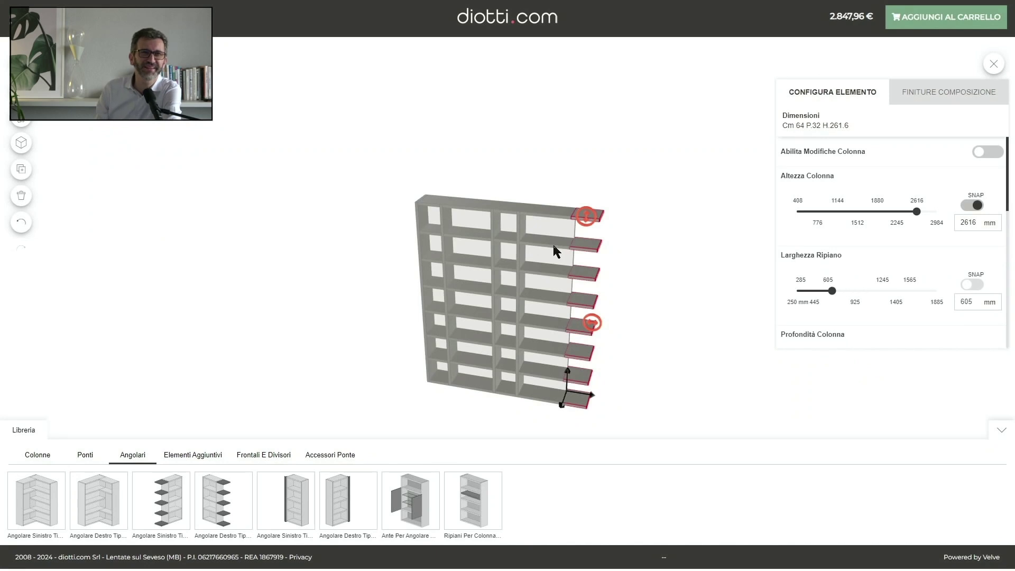
Step: Change the side panels (Fianchi) of the last 64 cm wide column to close its side facing the corner shelves
{"action": "left_click", "coordinate": [555, 245]}
{"action": "scroll", "coordinate": [852, 324], "scroll_direction": "down", "scroll_amount": 5}
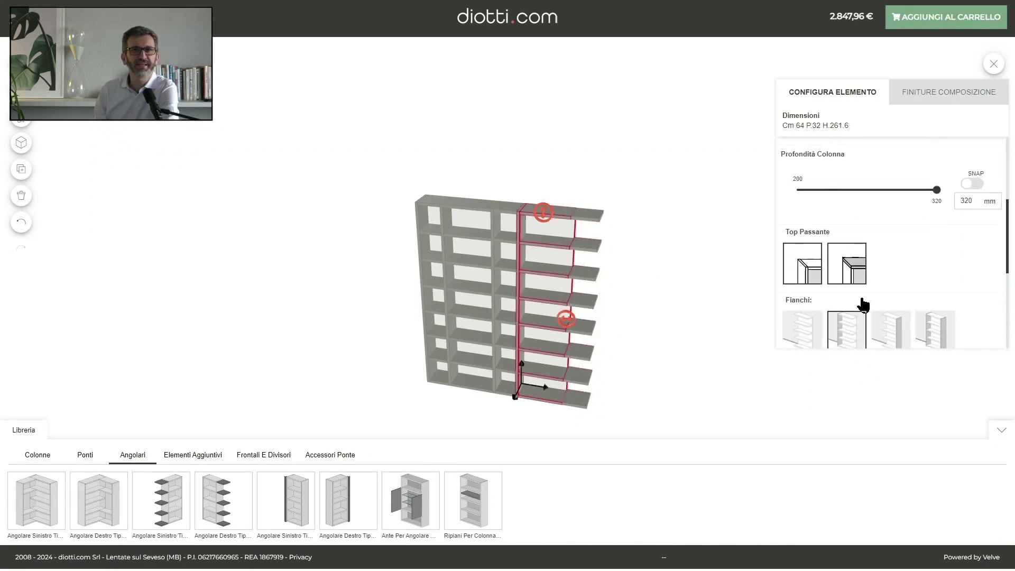
{"action": "left_click", "coordinate": [935, 259]}
{"action": "left_click_drag", "start_coordinate": [693, 299], "coordinate": [646, 302]}
Step: Add a 32 cm deep wall bridge (Ponte A Parete P. 32 cm) next to the open corner shelves
{"action": "left_click", "coordinate": [565, 274]}
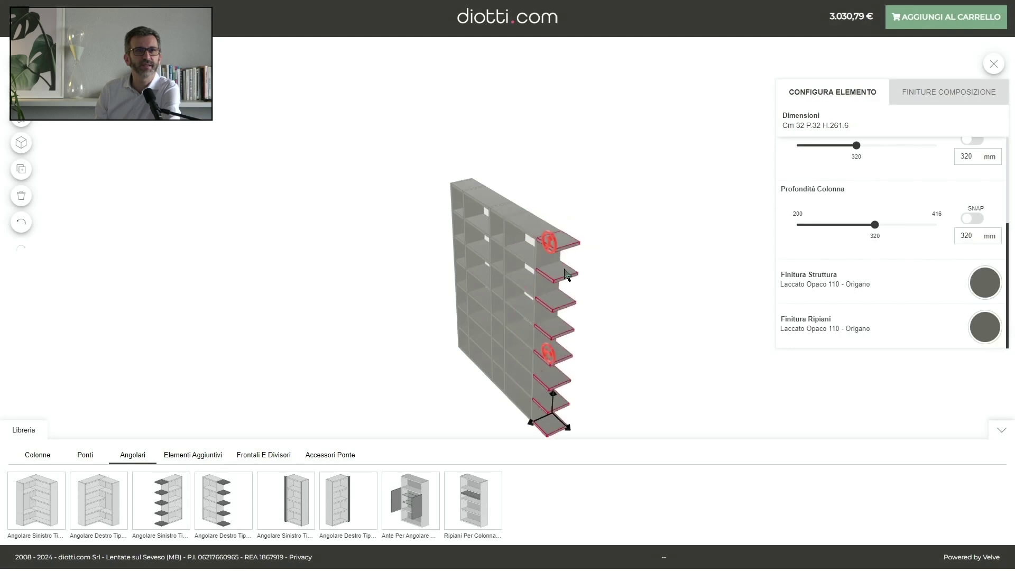
{"action": "left_click", "coordinate": [86, 458]}
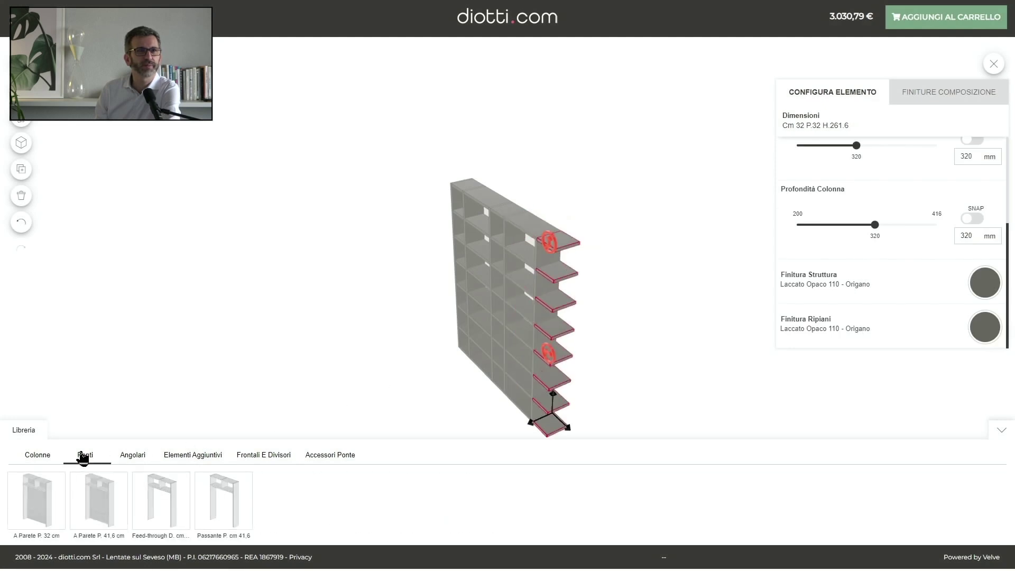
{"action": "left_click_drag", "start_coordinate": [37, 494], "coordinate": [268, 296]}
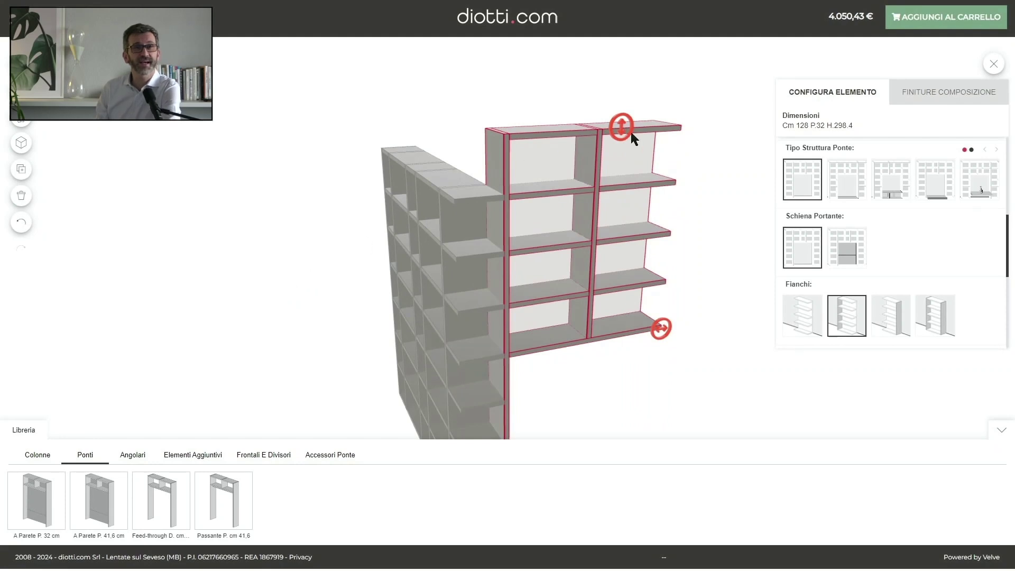
Step: Resize the bridge to 261.6 cm high and 195.5 cm wide and close its free end with a full side panel
{"action": "left_click_drag", "start_coordinate": [628, 163], "coordinate": [630, 177]}
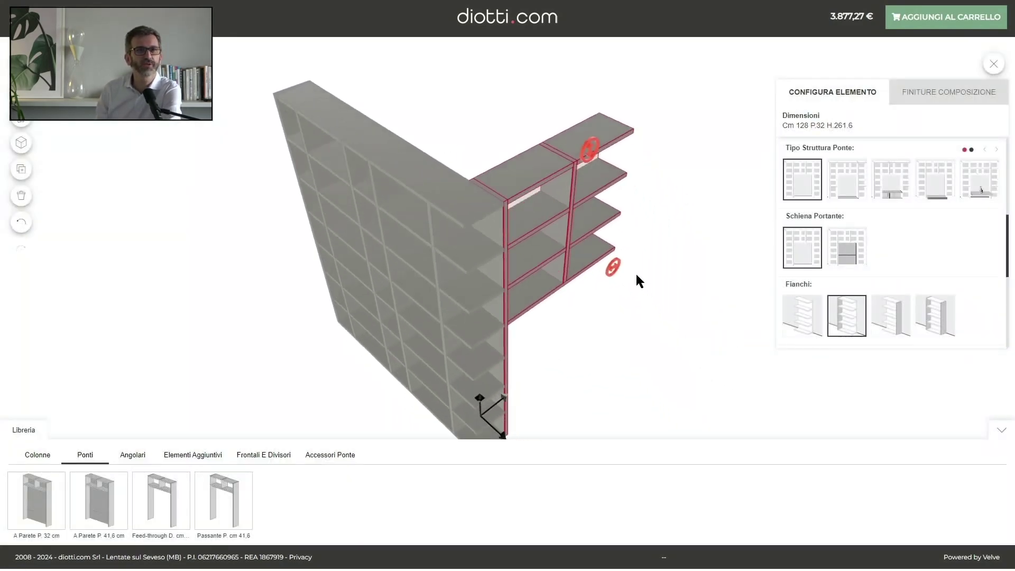
{"action": "left_click_drag", "start_coordinate": [612, 275], "coordinate": [625, 272]}
{"action": "left_click", "coordinate": [939, 321]}
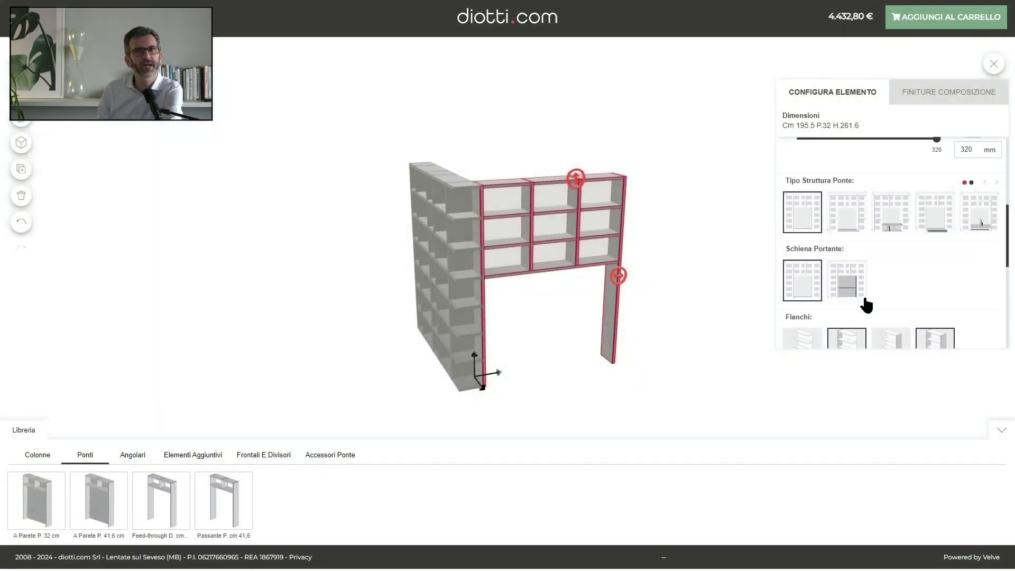
Step: Change the bridge structure type to the version with a suspended bench and raise the bench to 676 mm
{"action": "scroll", "coordinate": [864, 275], "scroll_direction": "up", "scroll_amount": 1}
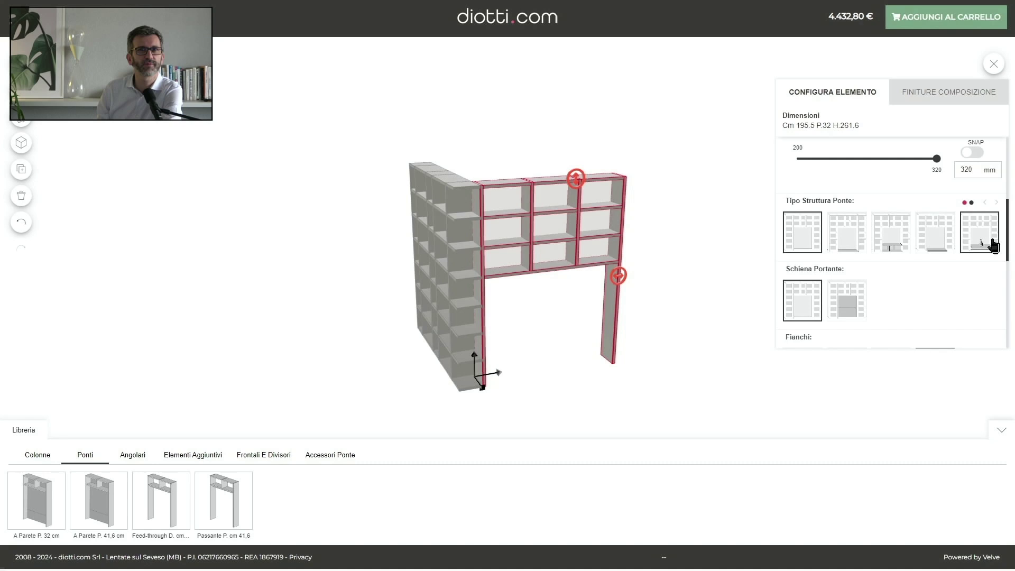
{"action": "left_click", "coordinate": [996, 202]}
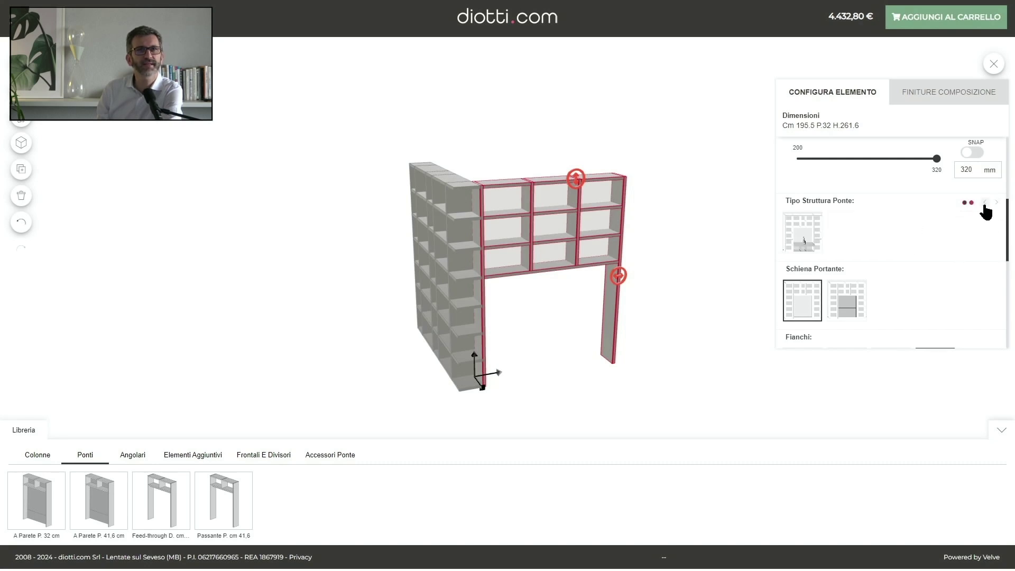
{"action": "left_click", "coordinate": [985, 202]}
{"action": "left_click", "coordinate": [978, 229]}
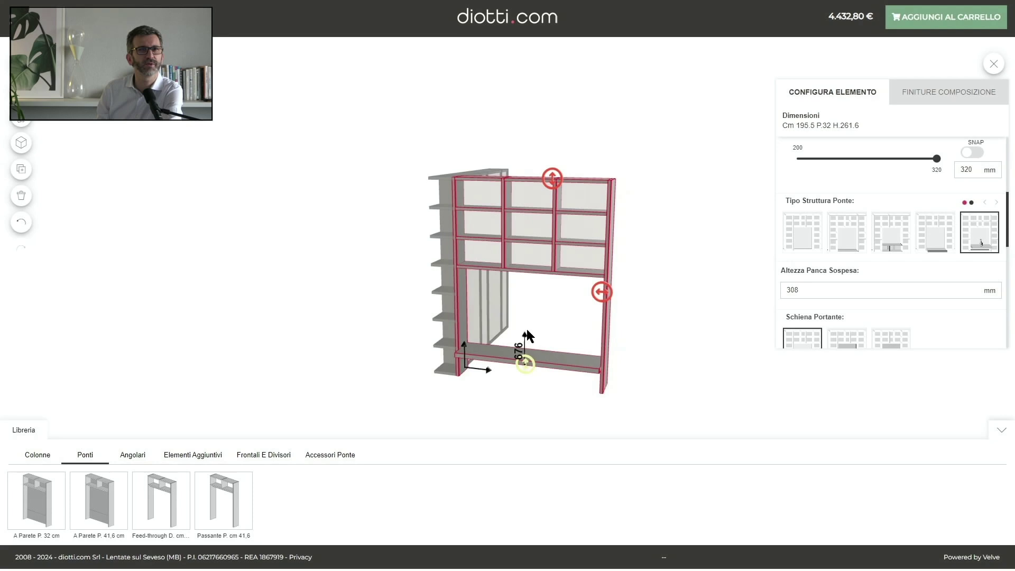
{"action": "left_click_drag", "start_coordinate": [527, 330], "coordinate": [527, 330]}
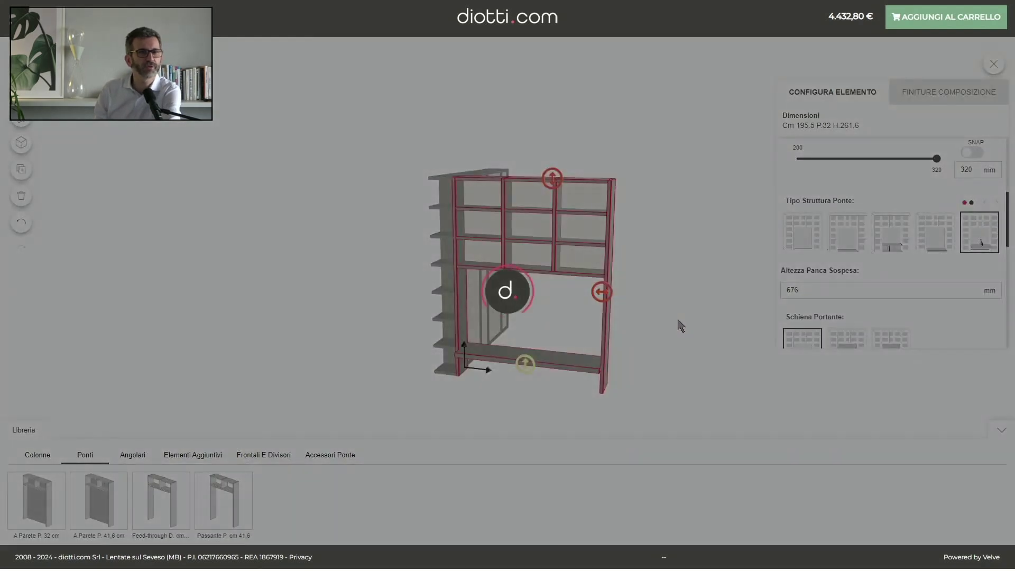
Step: Compare the bridge's load-bearing back options (Schiena Portante) and keep the back that extends below the bench to the floor
{"action": "scroll", "coordinate": [867, 312], "scroll_direction": "down", "scroll_amount": 2}
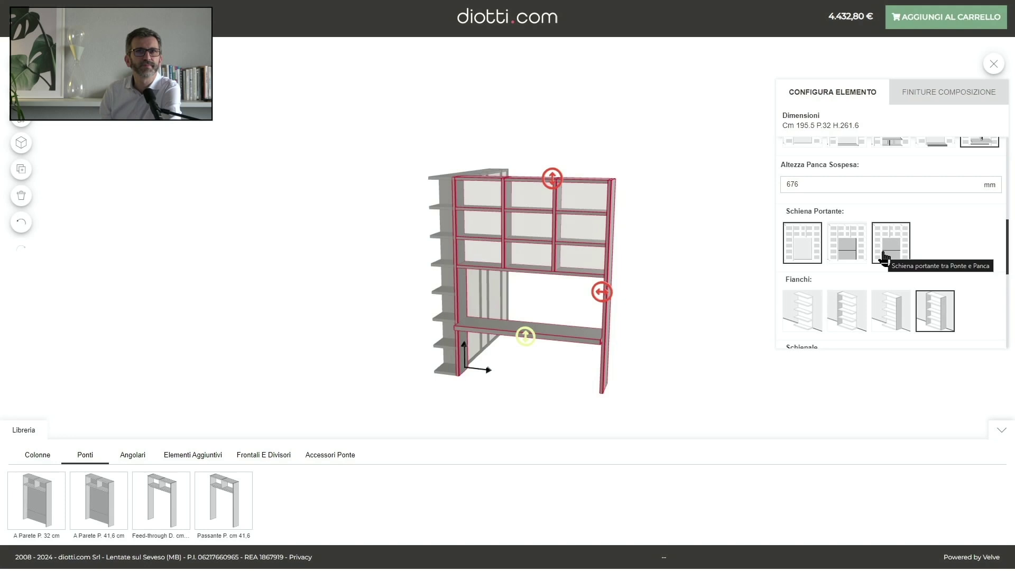
{"action": "left_click", "coordinate": [846, 254]}
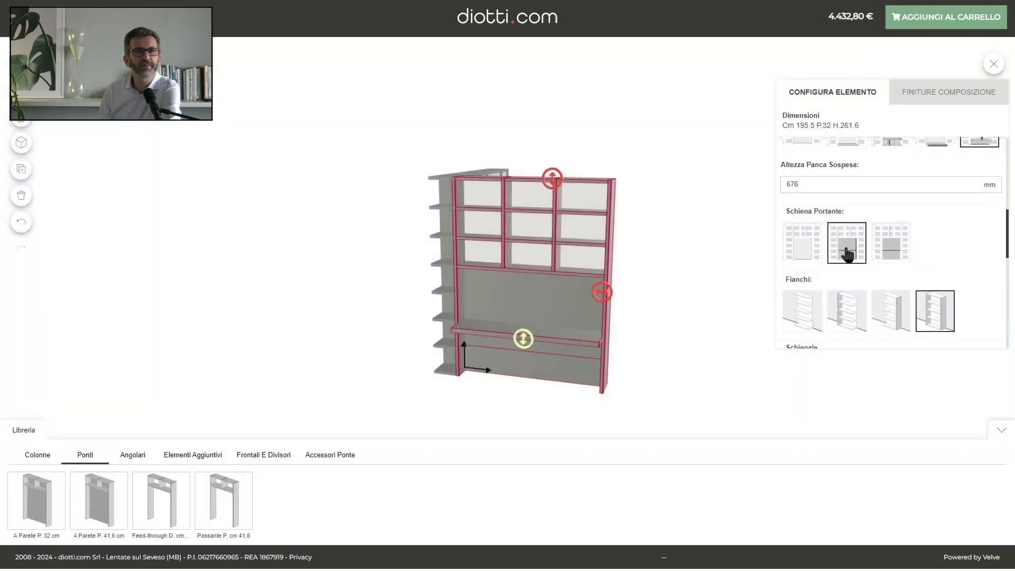
{"action": "left_click", "coordinate": [892, 255]}
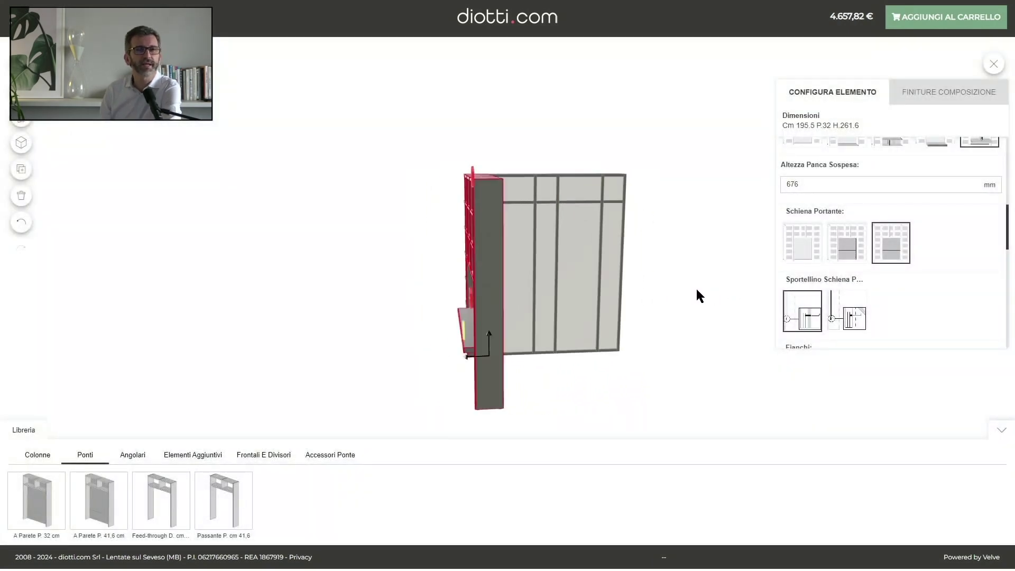
{"action": "left_click", "coordinate": [846, 253]}
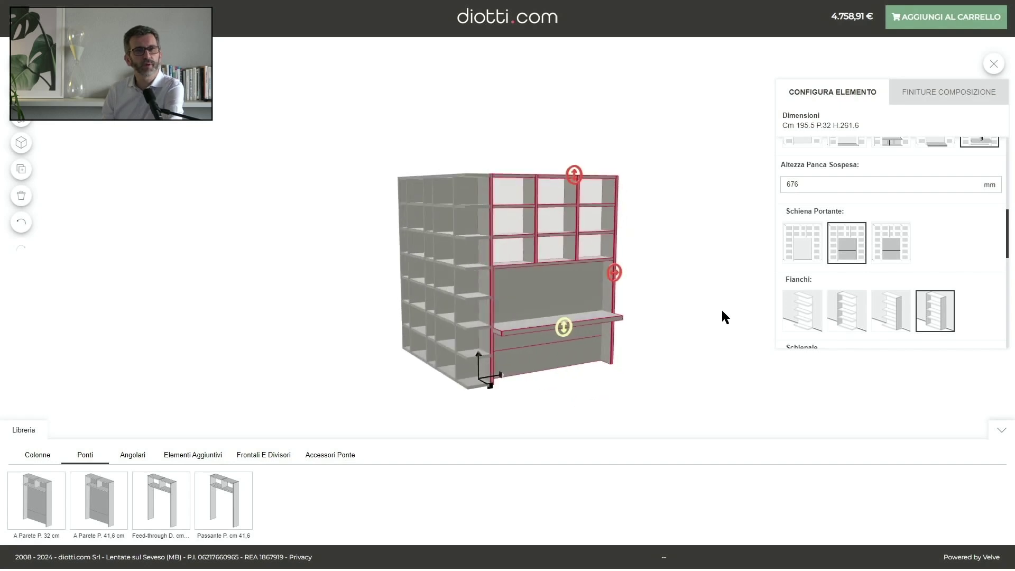
Step: Set the finish of the bridge's load-bearing back to Laccato Opaco 03 - Sahara
{"action": "scroll", "coordinate": [869, 283], "scroll_direction": "down", "scroll_amount": 4}
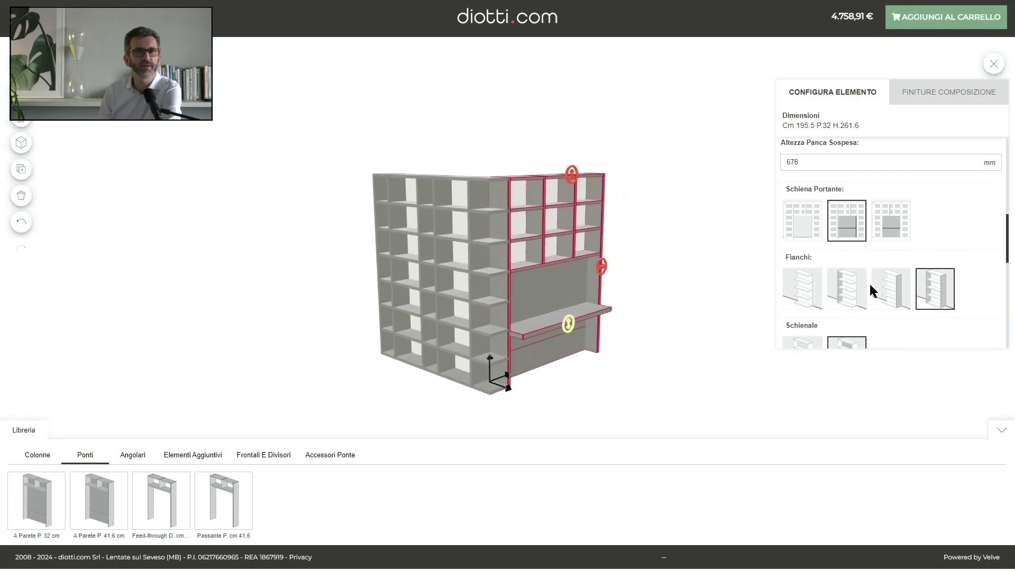
{"action": "scroll", "coordinate": [870, 289], "scroll_direction": "down", "scroll_amount": 2}
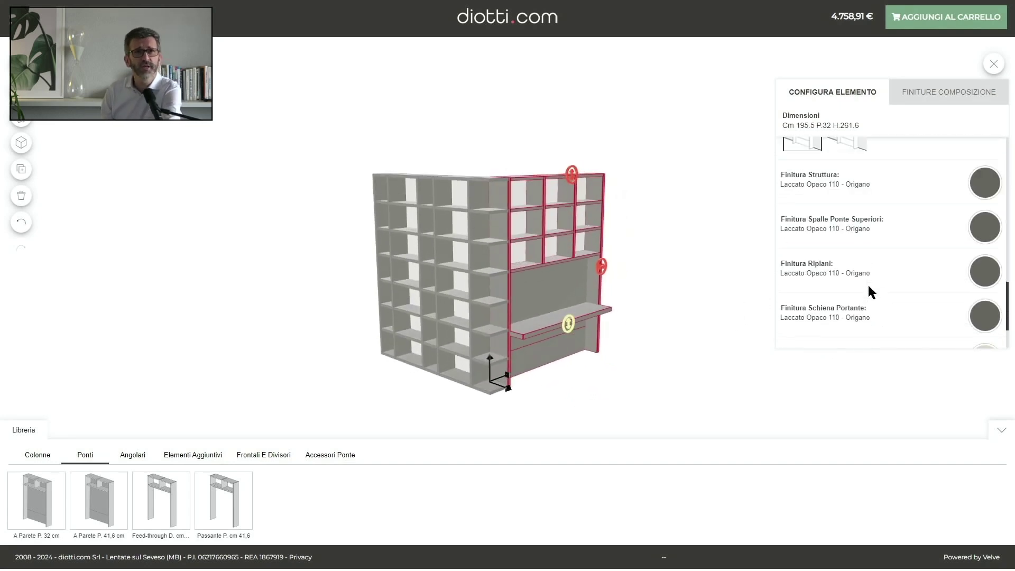
{"action": "left_click", "coordinate": [848, 317]}
{"action": "scroll", "coordinate": [740, 320], "scroll_direction": "down", "scroll_amount": 4}
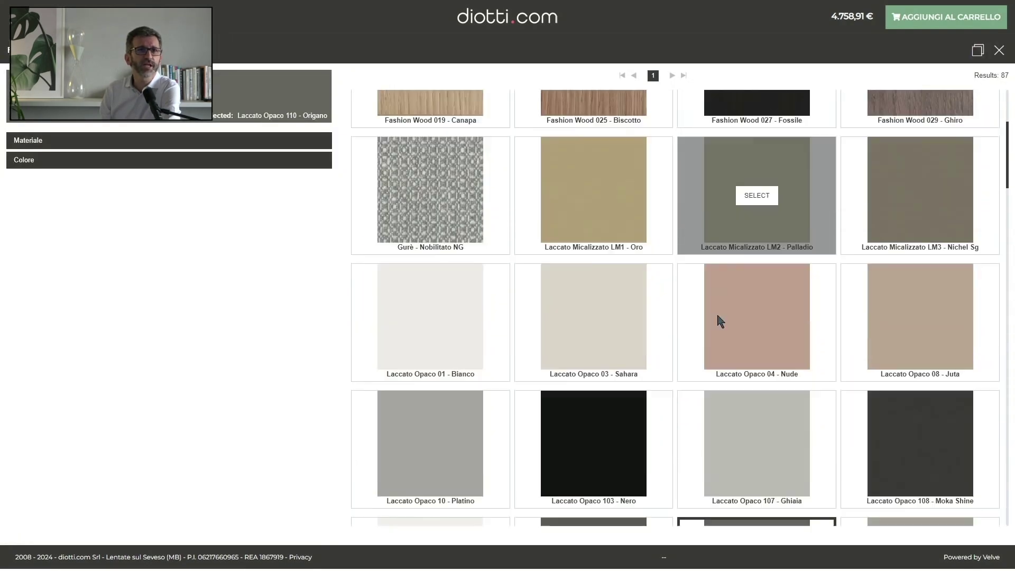
{"action": "scroll", "coordinate": [720, 320], "scroll_direction": "down", "scroll_amount": 1}
{"action": "left_click", "coordinate": [593, 268]}
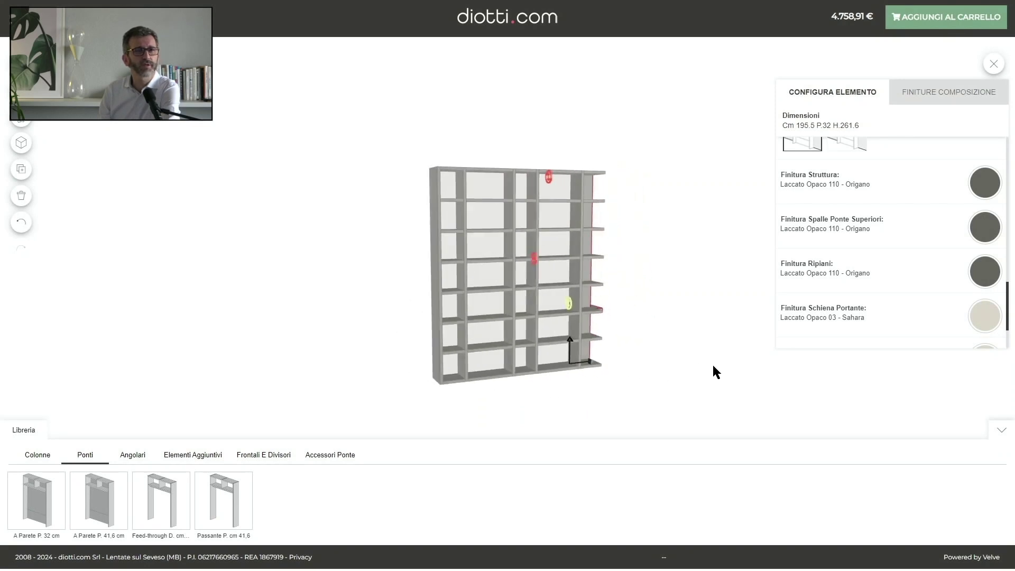
Step: Deactivate the first, third, fifth and sixth inner shelves from the top in the outermost 32 cm wide column
{"action": "left_click", "coordinate": [444, 217]}
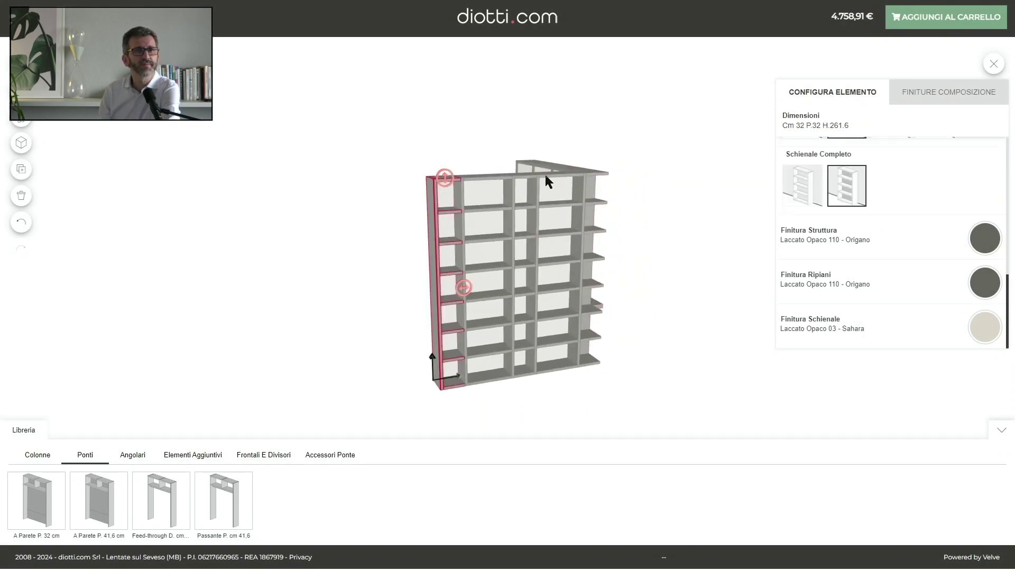
{"action": "scroll", "coordinate": [889, 265], "scroll_direction": "up", "scroll_amount": 5}
{"action": "scroll", "coordinate": [960, 196], "scroll_direction": "up", "scroll_amount": 1}
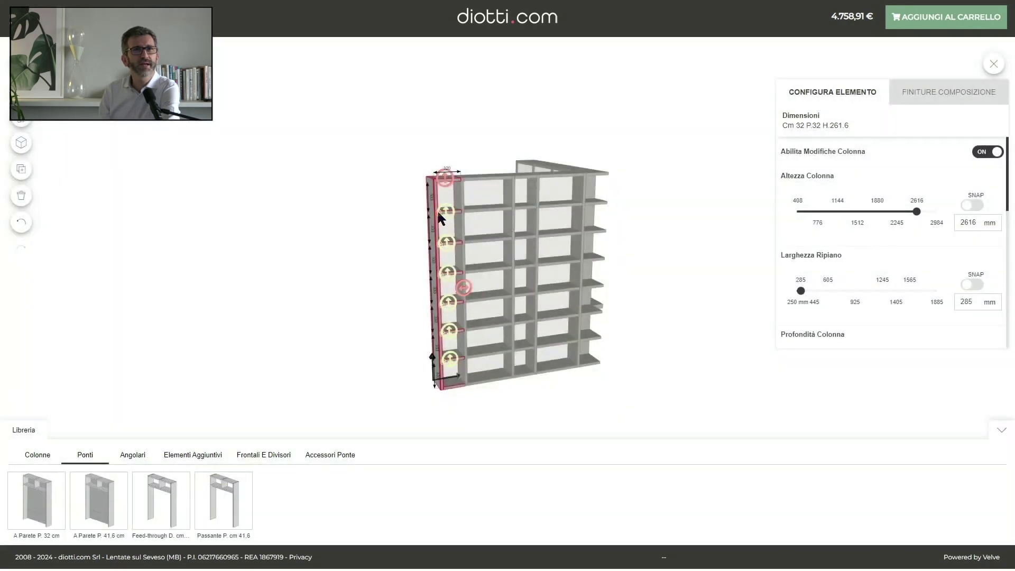
{"action": "left_click", "coordinate": [437, 209]}
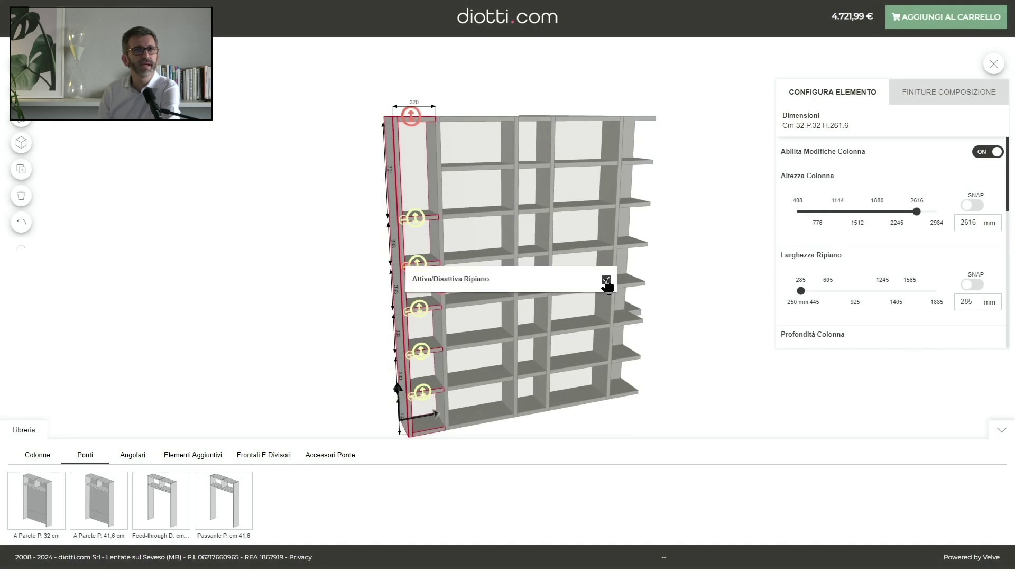
{"action": "left_click", "coordinate": [606, 279]}
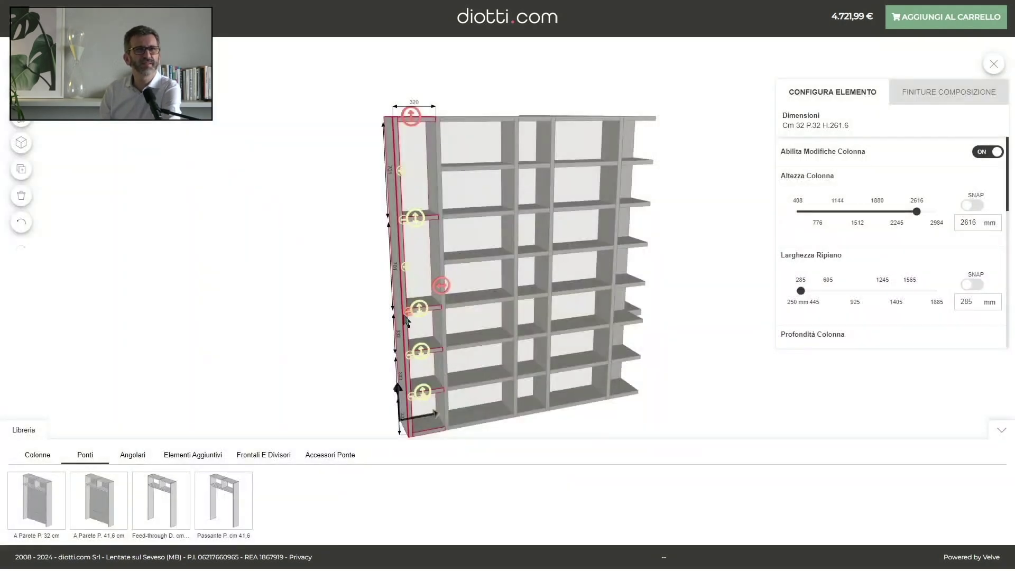
{"action": "left_click", "coordinate": [411, 355]}
{"action": "left_click", "coordinate": [605, 364]}
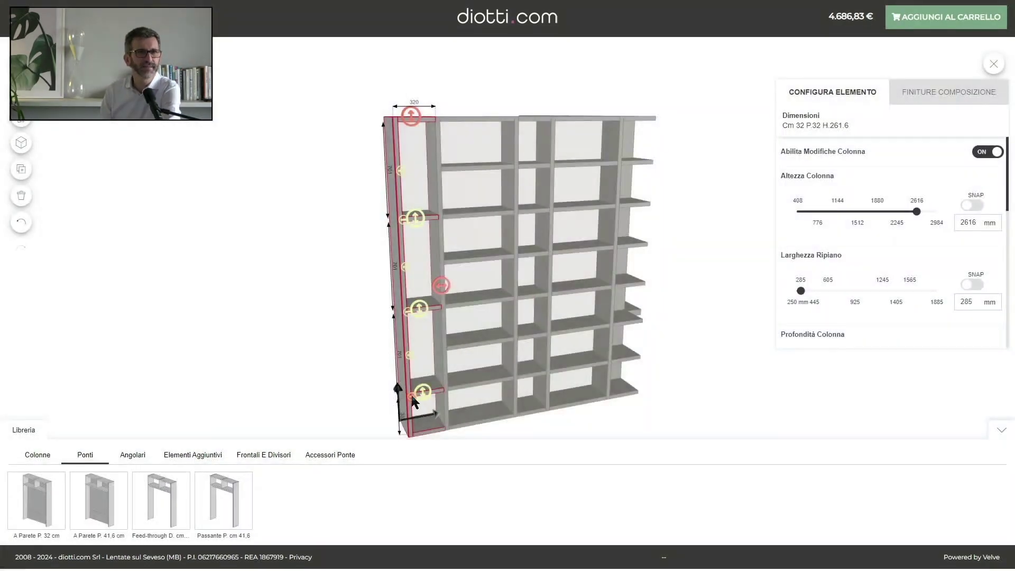
{"action": "left_click", "coordinate": [411, 398]}
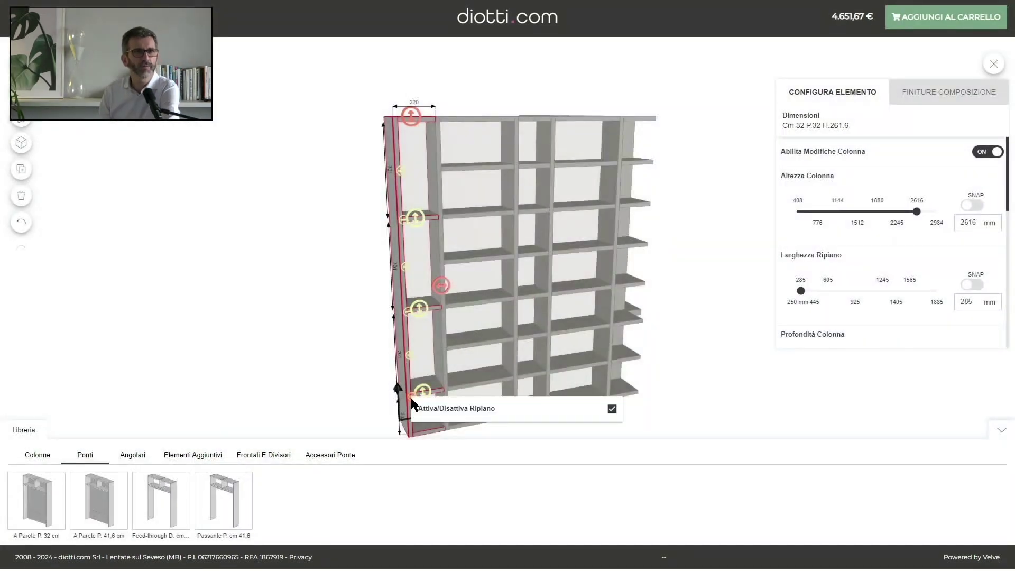
{"action": "left_click", "coordinate": [606, 410]}
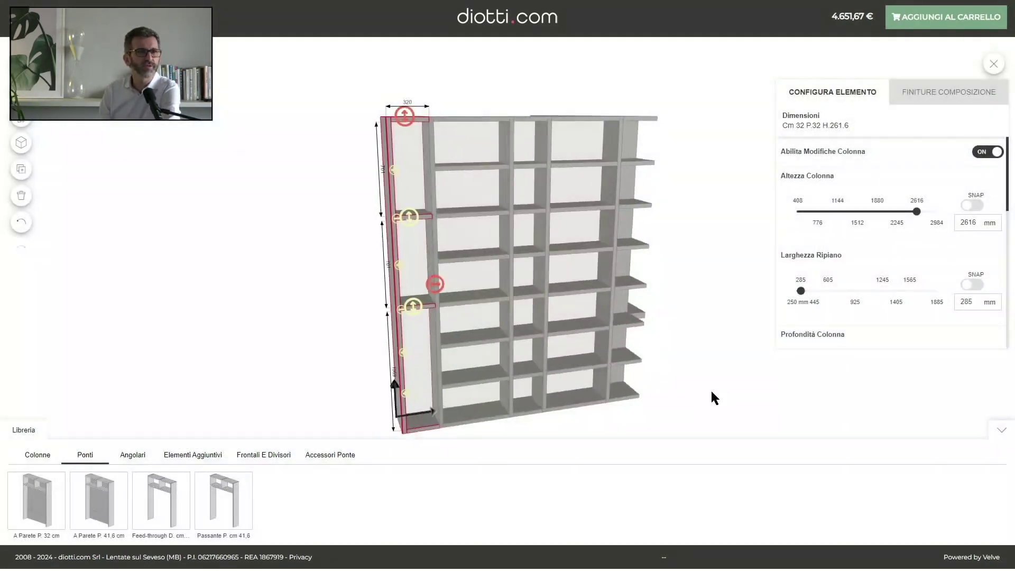
{"action": "left_click", "coordinate": [989, 153]}
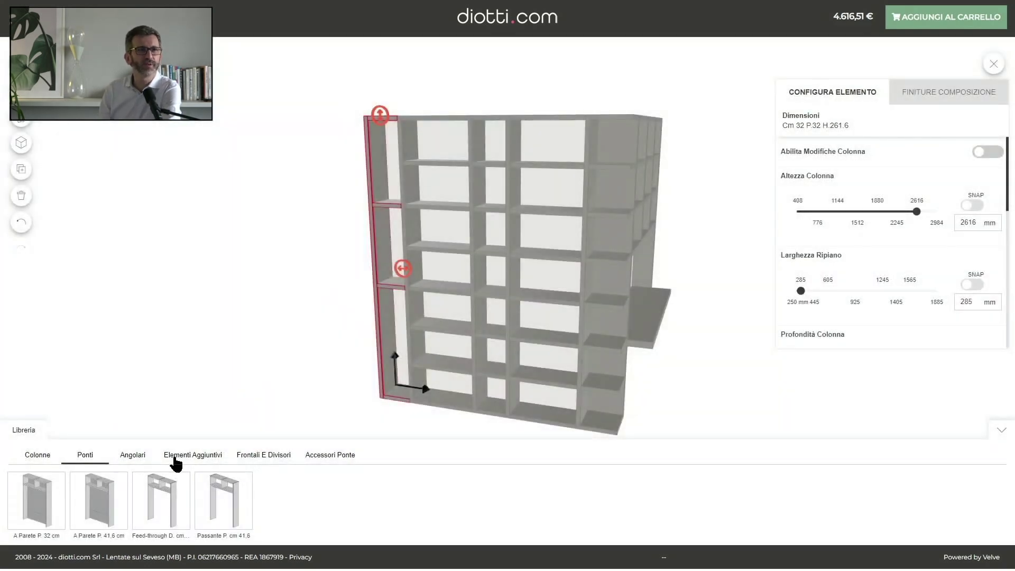
Step: Fit hinged doors (Anta Battente) to the three compartments of the outermost 32 cm wide column
{"action": "left_click", "coordinate": [175, 459]}
{"action": "left_click", "coordinate": [254, 458]}
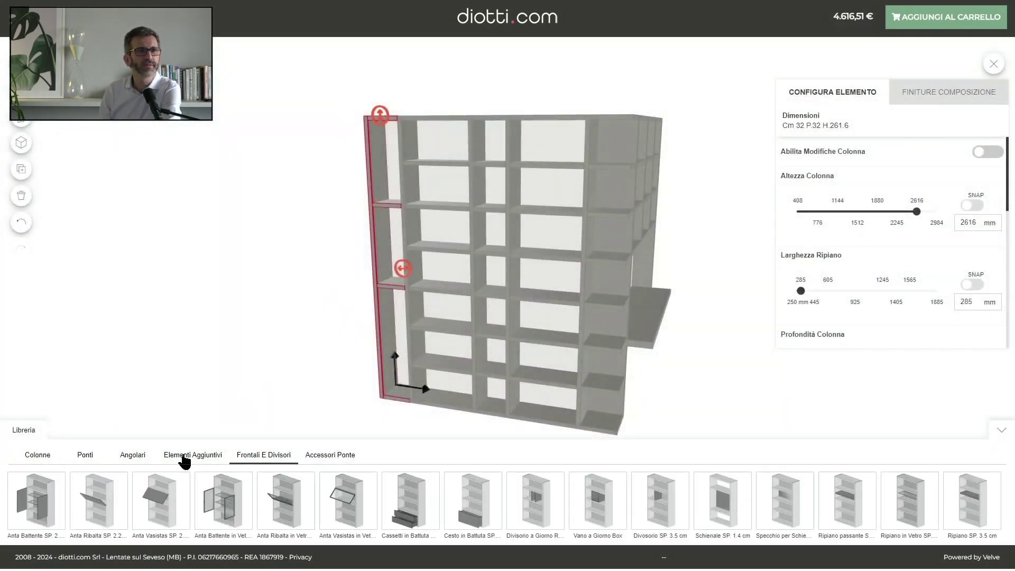
{"action": "left_click_drag", "start_coordinate": [51, 507], "coordinate": [399, 365]}
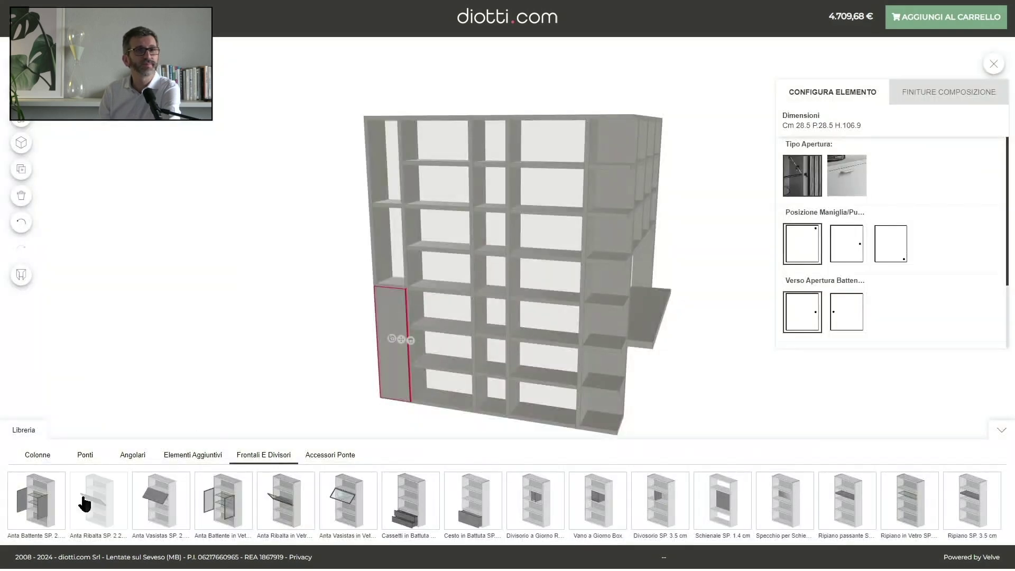
{"action": "left_click_drag", "start_coordinate": [74, 483], "coordinate": [395, 247]}
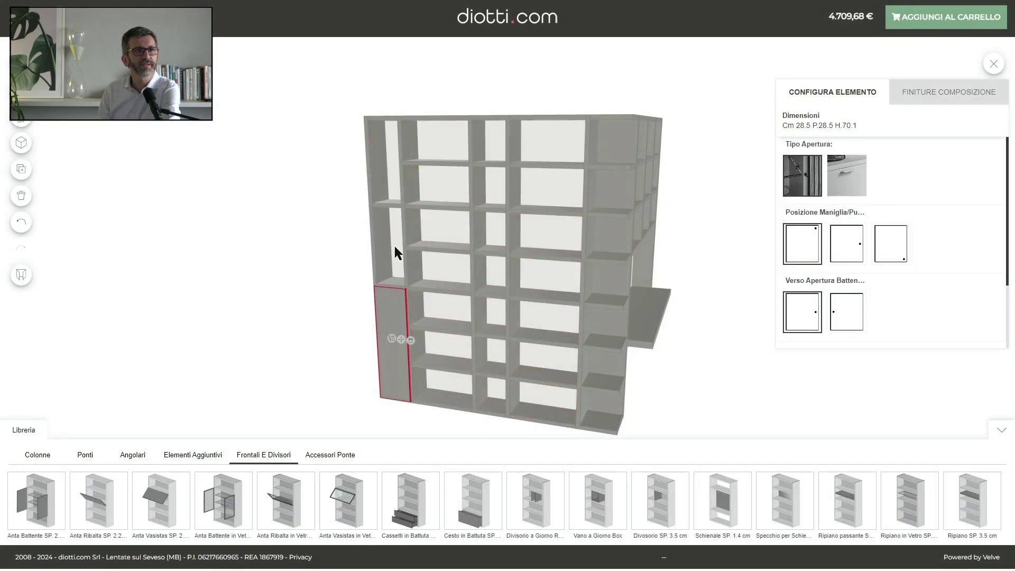
{"action": "left_click_drag", "start_coordinate": [64, 473], "coordinate": [389, 166]}
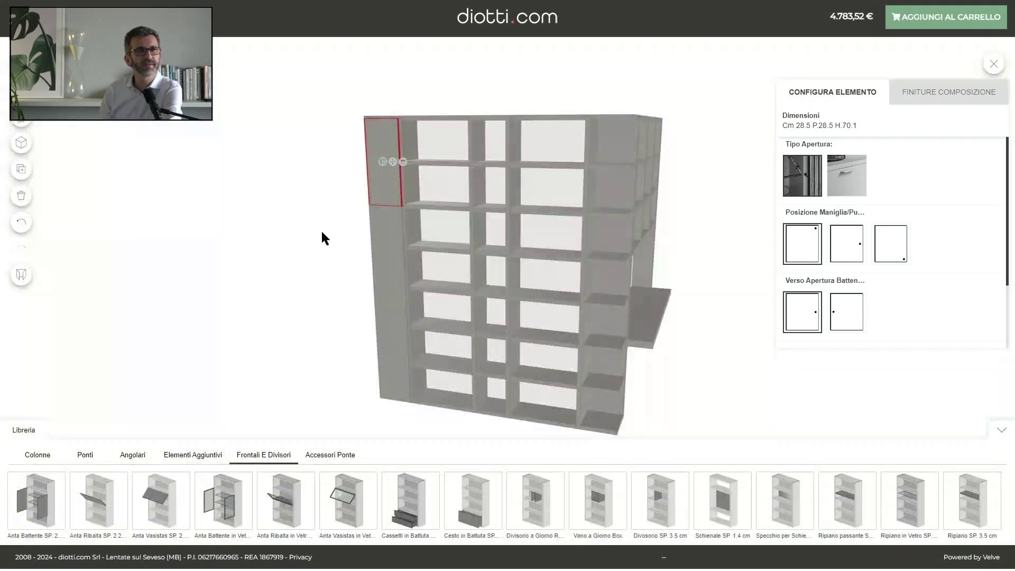
Step: Deactivate the first, third, fifth and sixth inner shelves from the top in the 32 cm wide column between the two wider columns
{"action": "left_click", "coordinate": [465, 284]}
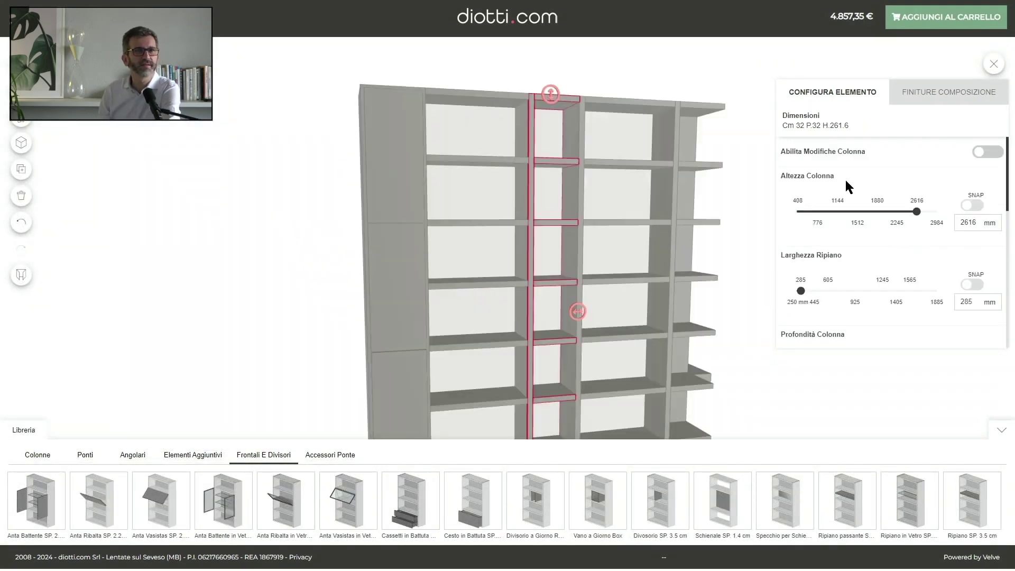
{"action": "left_click", "coordinate": [986, 152]}
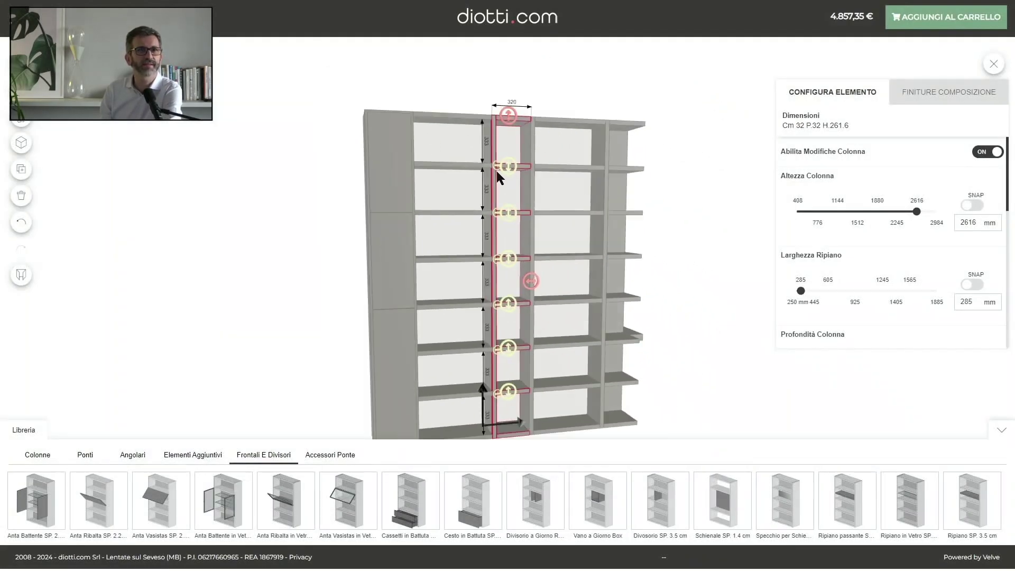
{"action": "left_click", "coordinate": [498, 169]}
{"action": "left_click", "coordinate": [698, 180]}
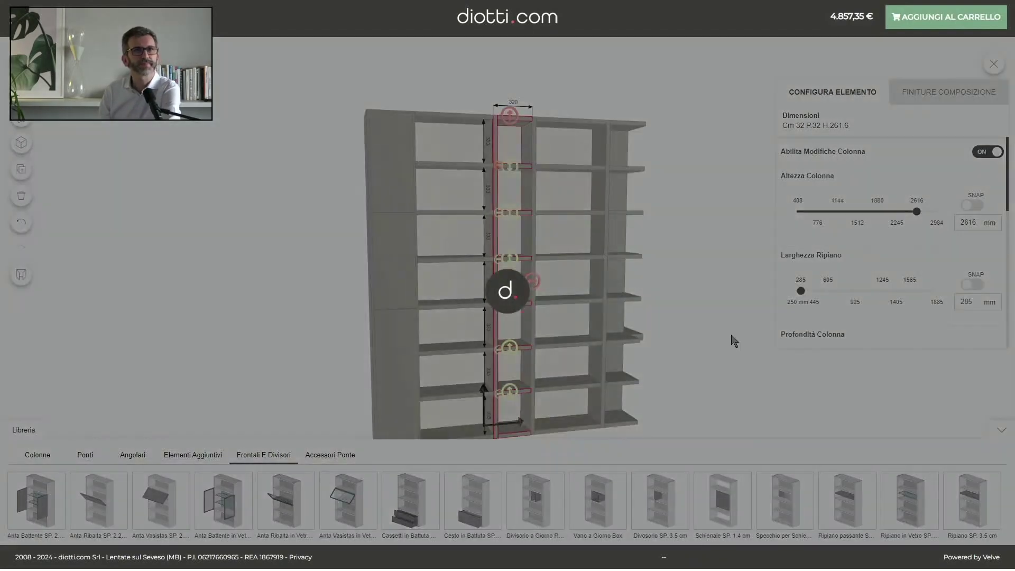
{"action": "left_click", "coordinate": [483, 241]}
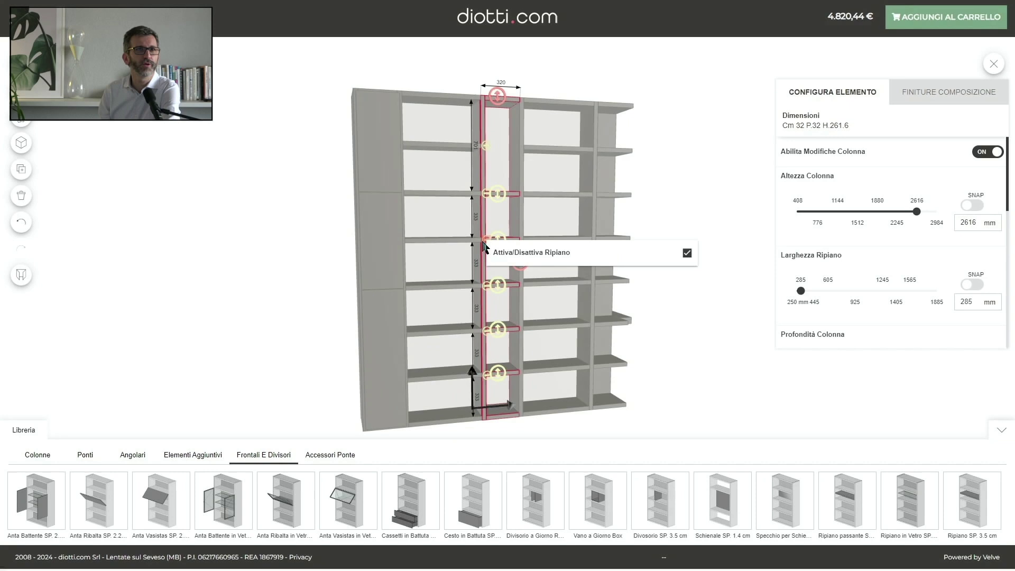
{"action": "left_click", "coordinate": [687, 253]}
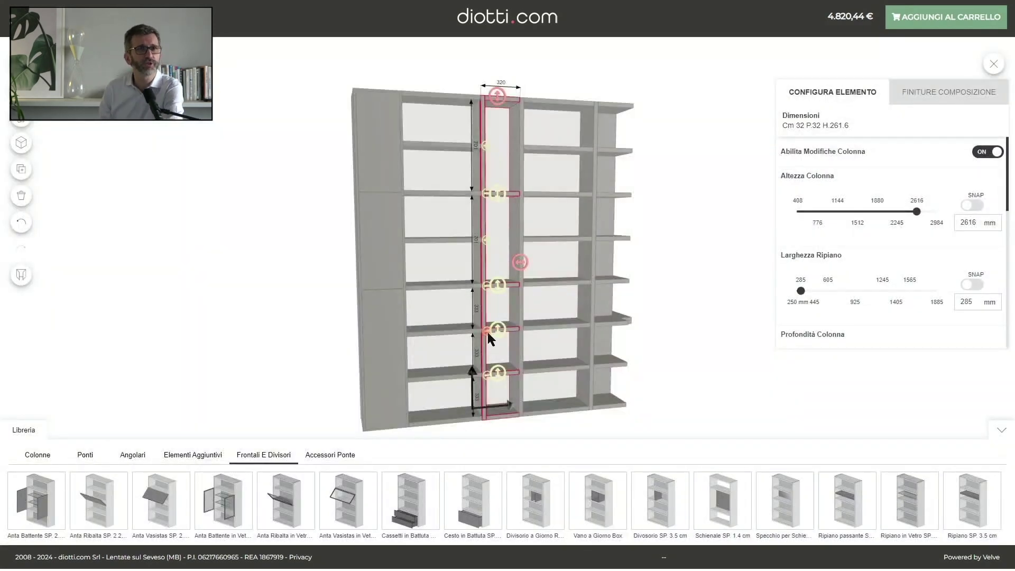
{"action": "left_click", "coordinate": [487, 330]}
{"action": "left_click", "coordinate": [687, 345]}
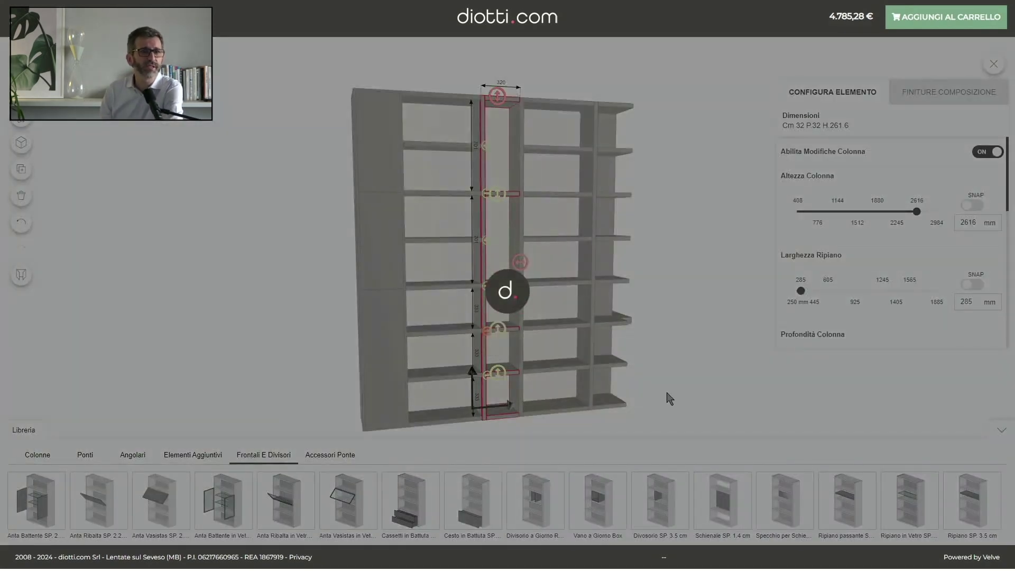
{"action": "left_click", "coordinate": [486, 377]}
{"action": "left_click", "coordinate": [687, 389]}
Step: Fit hinged doors (Anta Battente) to the three compartments of the 32 cm wide middle column
{"action": "left_click_drag", "start_coordinate": [754, 352], "coordinate": [698, 341]}
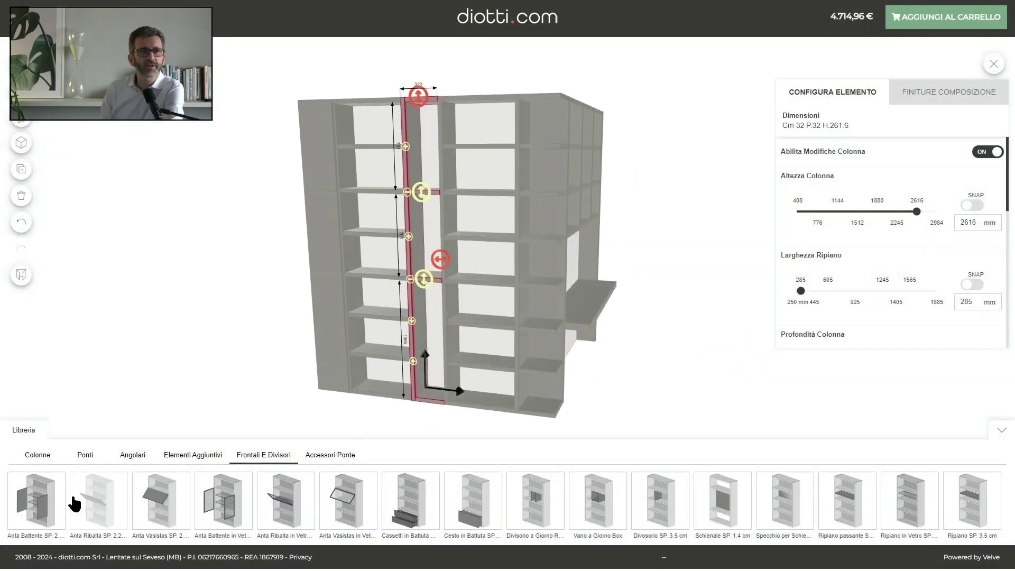
{"action": "left_click_drag", "start_coordinate": [79, 499], "coordinate": [431, 344]}
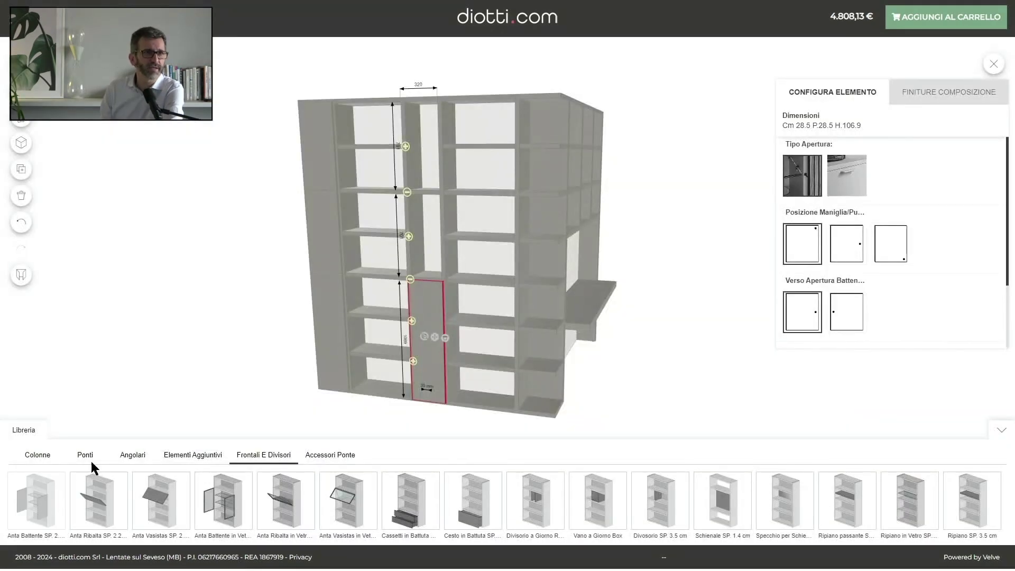
{"action": "left_click_drag", "start_coordinate": [93, 467], "coordinate": [427, 233]}
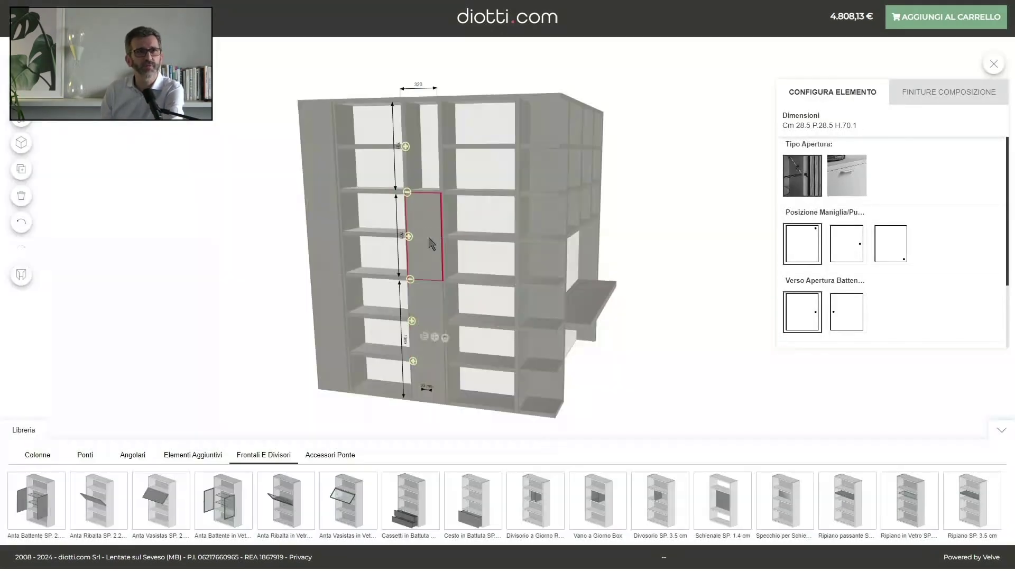
{"action": "left_click_drag", "start_coordinate": [50, 487], "coordinate": [432, 168]}
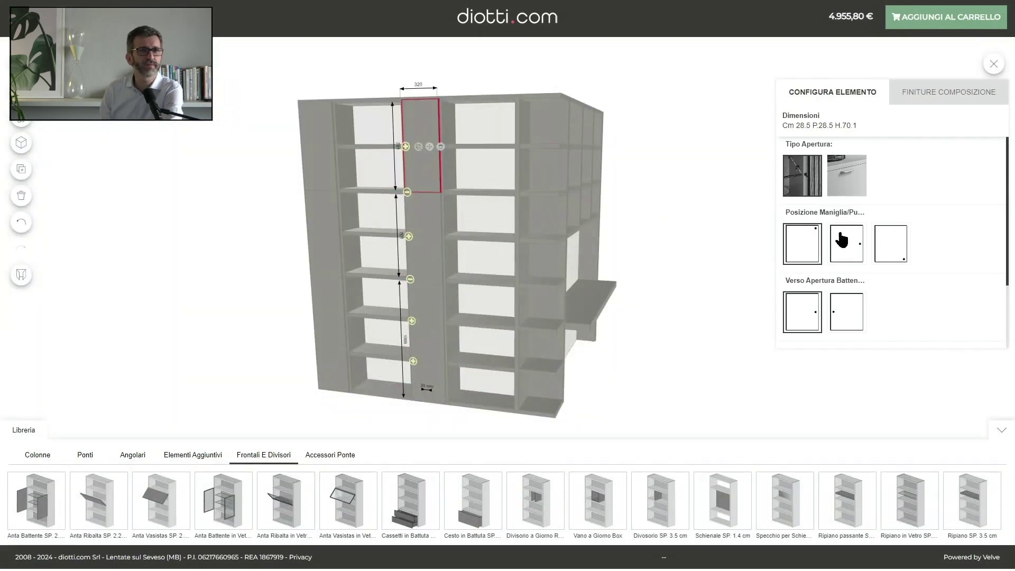
Step: Set the middle column's upper door handle to In Basso and its central door handle to mid-height, hinging all three doors with handles on the left
{"action": "left_click", "coordinate": [899, 254]}
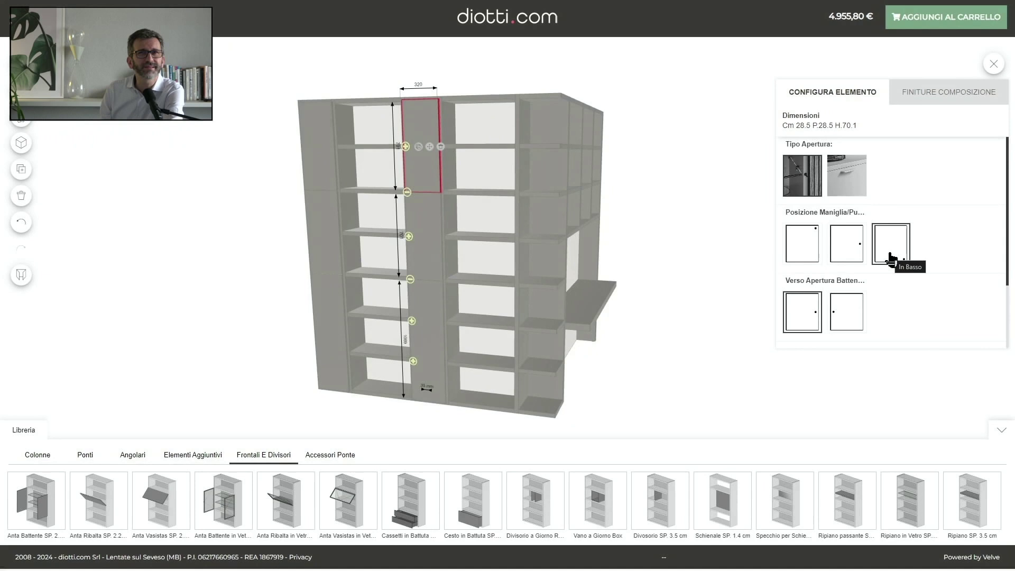
{"action": "left_click", "coordinate": [849, 316]}
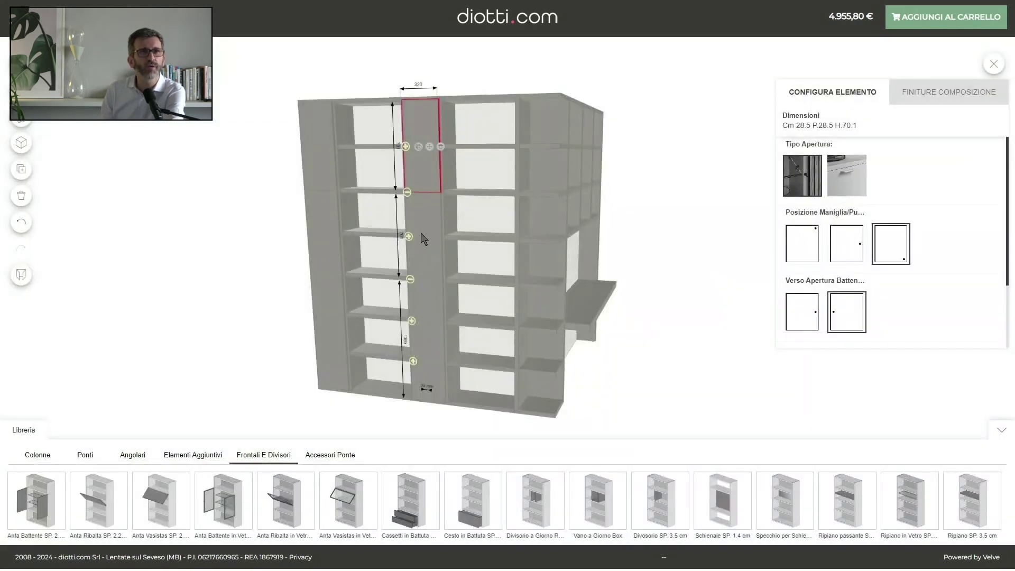
{"action": "left_click", "coordinate": [425, 239]}
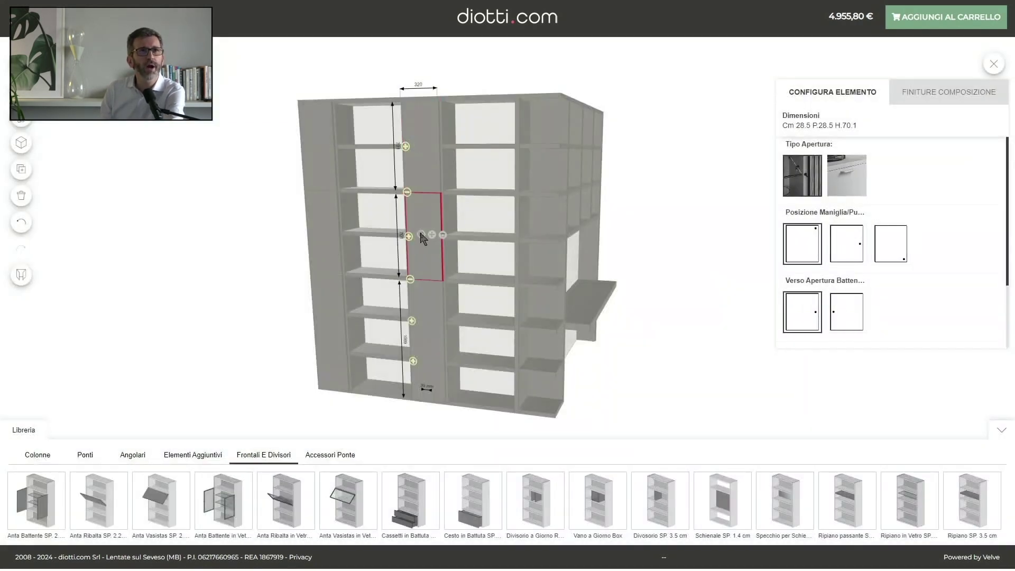
{"action": "left_click", "coordinate": [860, 258]}
{"action": "left_click", "coordinate": [857, 316]}
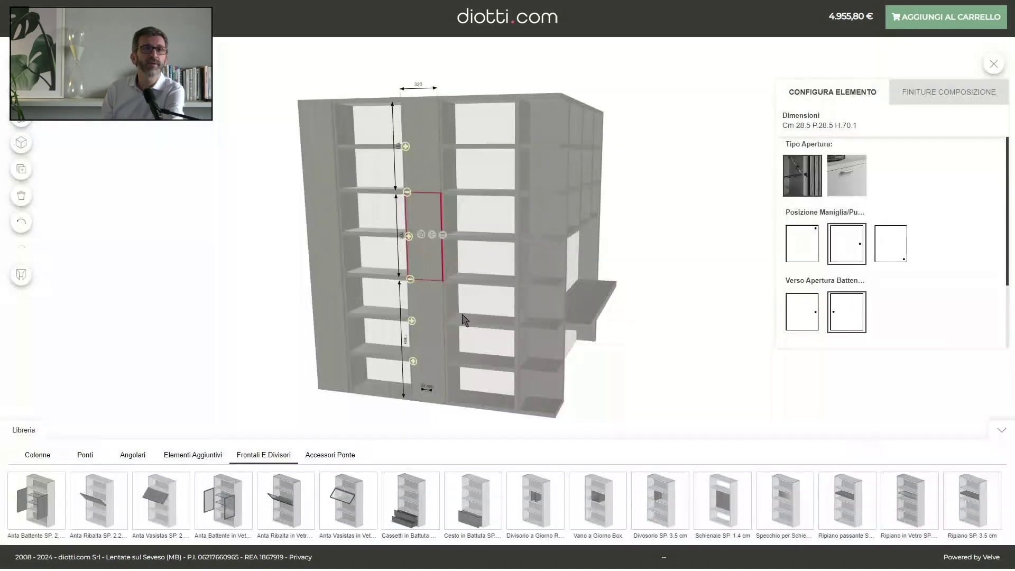
{"action": "left_click", "coordinate": [429, 321]}
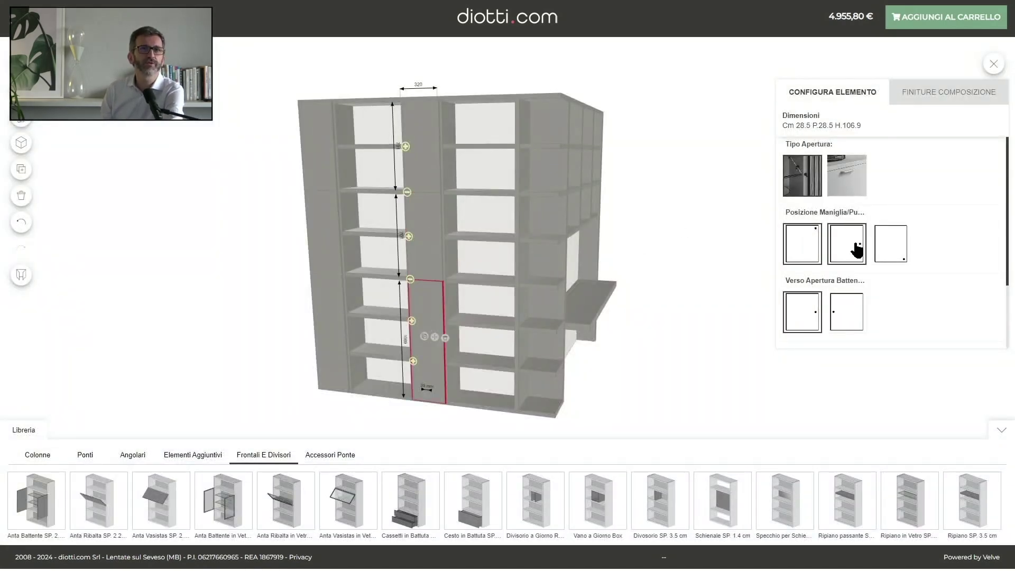
{"action": "left_click", "coordinate": [858, 323]}
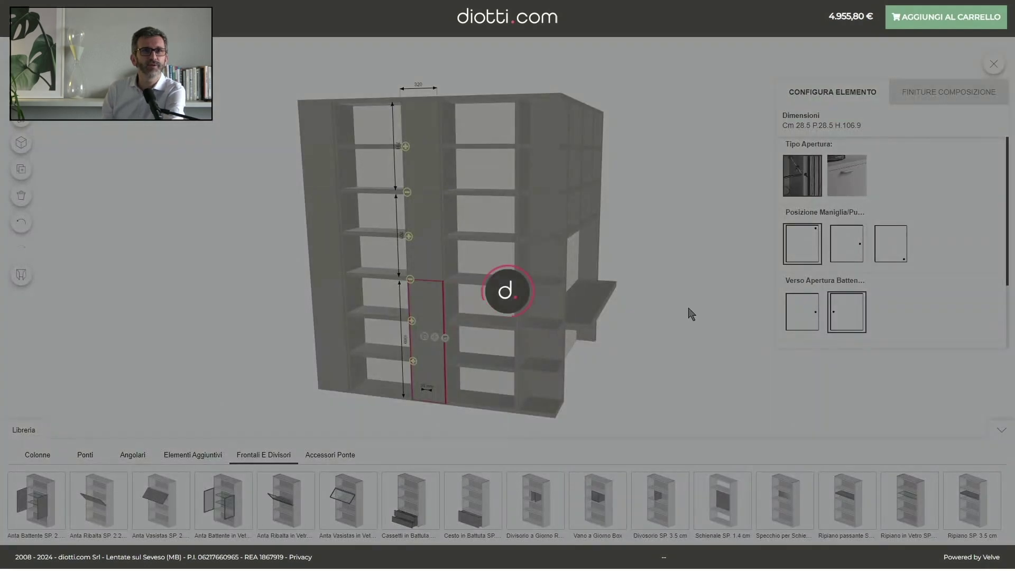
Step: Deactivate the third inner shelf from the top in both the 64 cm and 67.5 cm wide columns, leaving column editing off
{"action": "left_click", "coordinate": [355, 246]}
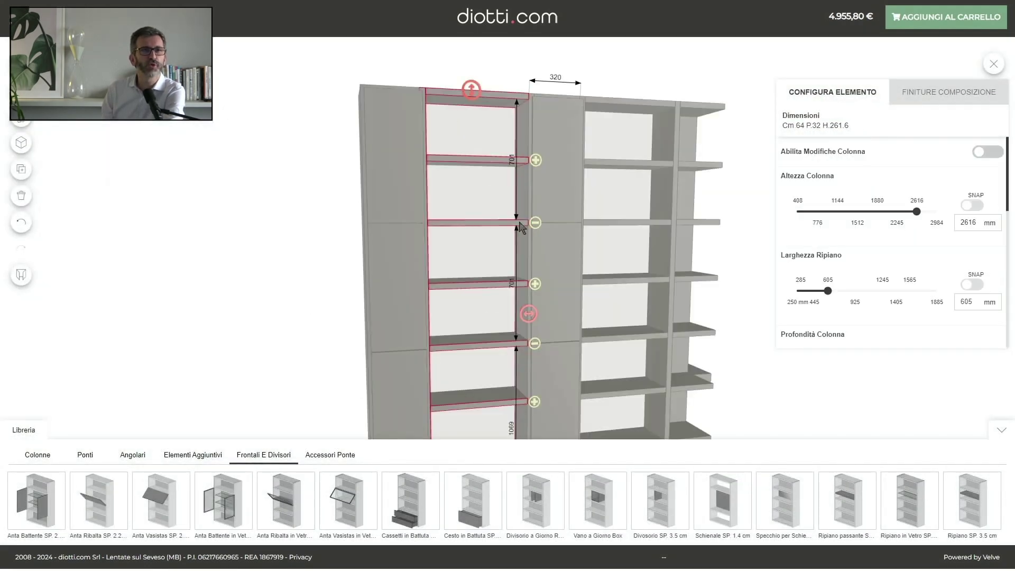
{"action": "left_click", "coordinate": [987, 152]}
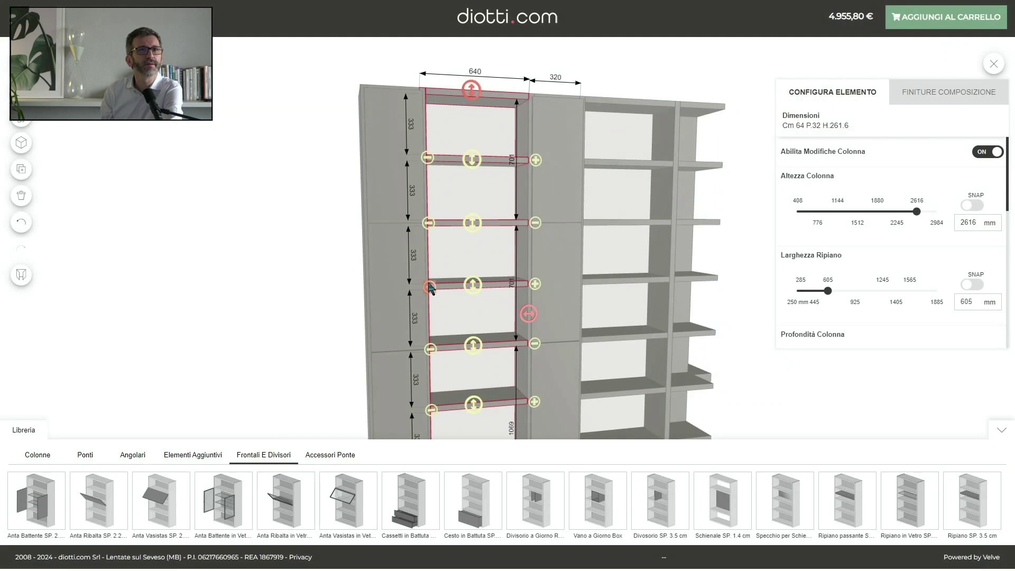
{"action": "left_click", "coordinate": [430, 287]}
{"action": "left_click", "coordinate": [629, 299]}
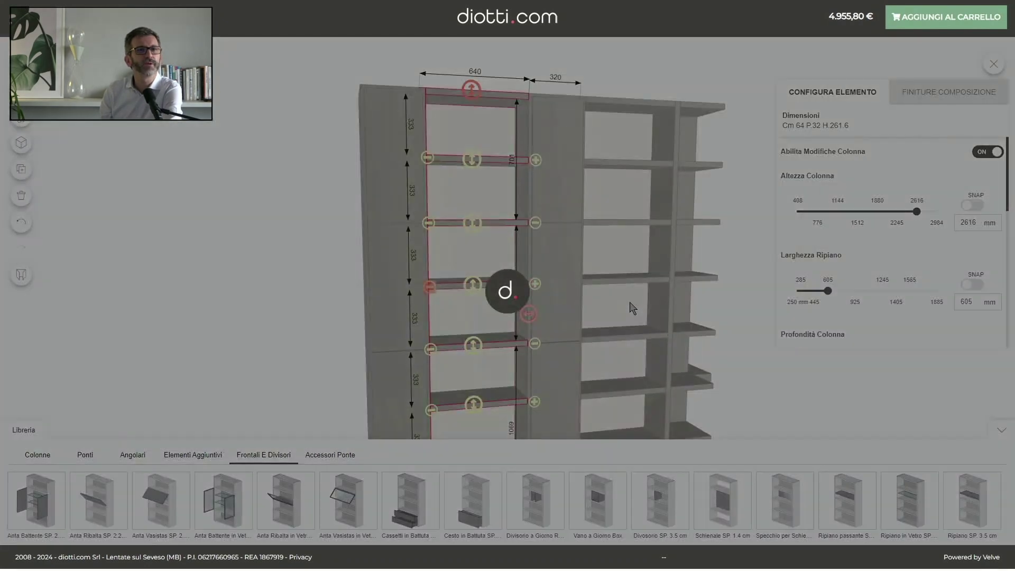
{"action": "left_click", "coordinate": [636, 284]}
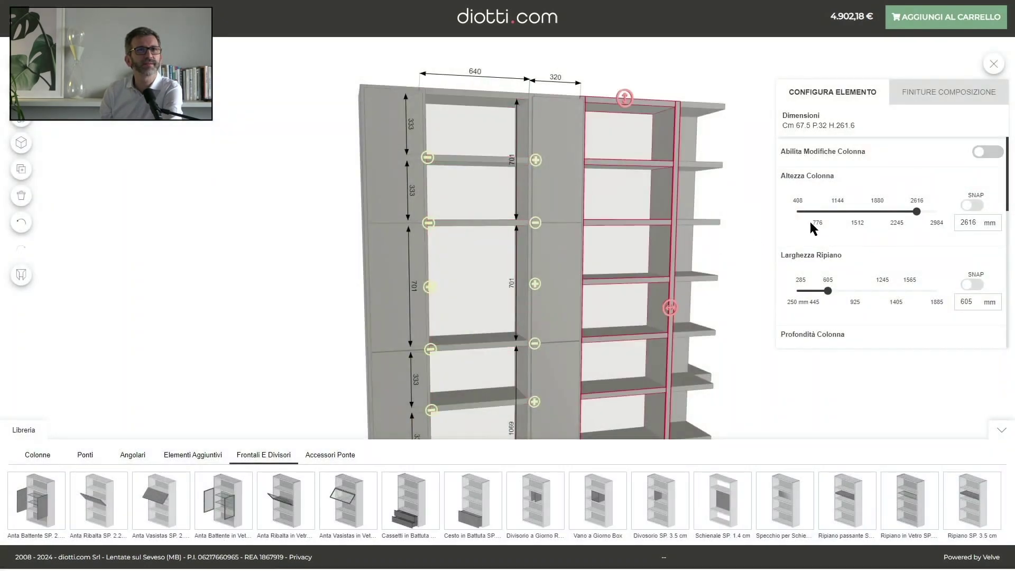
{"action": "left_click", "coordinate": [982, 154]}
{"action": "left_click", "coordinate": [585, 284]}
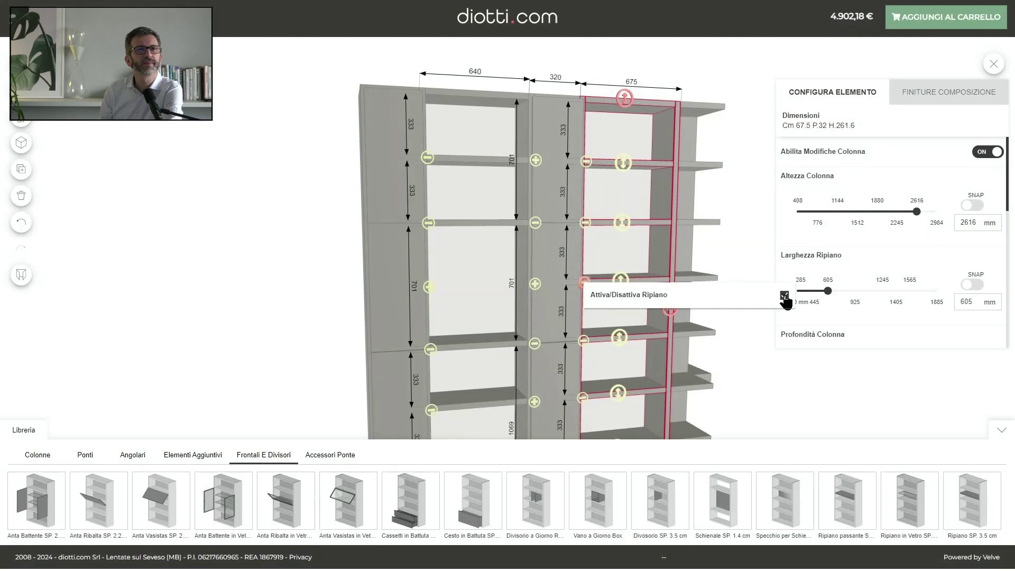
{"action": "left_click", "coordinate": [784, 296]}
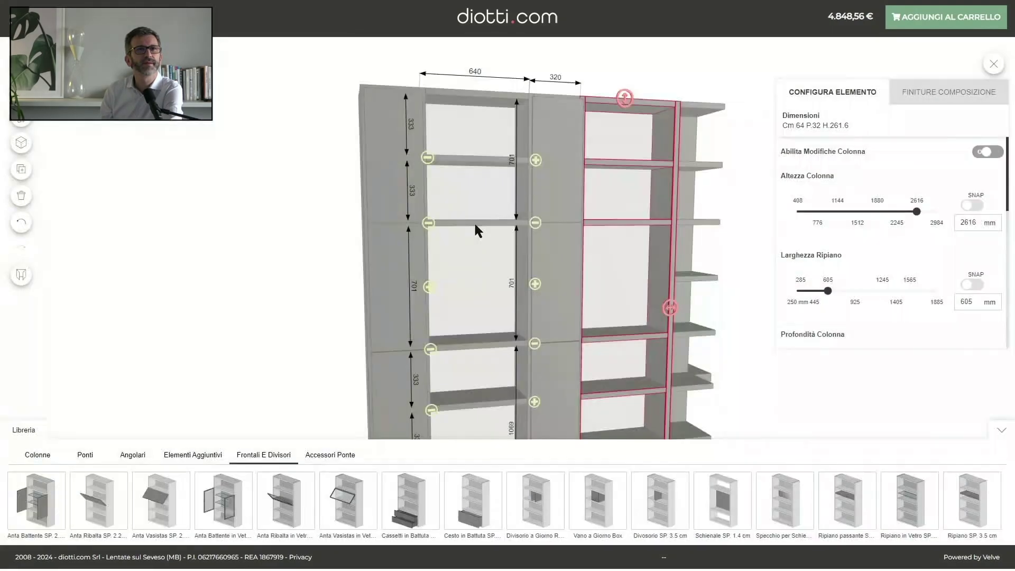
{"action": "left_click", "coordinate": [473, 222]}
{"action": "left_click", "coordinate": [982, 153]}
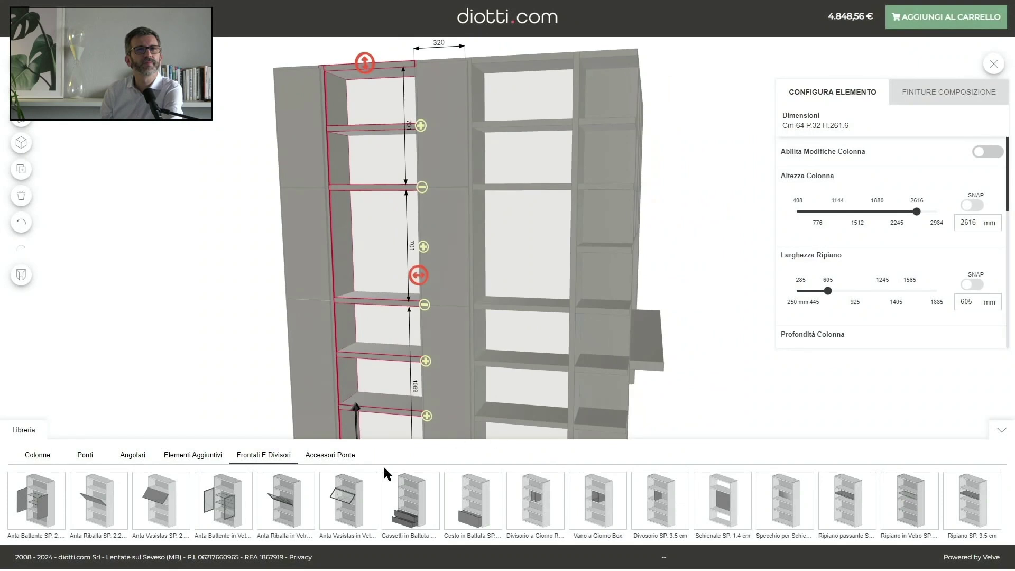
Step: Fit a framed glass hinged door (Anta Battente in Vetro) to the 64 cm column's 70.1 cm high compartment, with 1 Ripiano and Laccato Opaco 110 - Origano front
{"action": "left_click_drag", "start_coordinate": [223, 499], "coordinate": [385, 252]}
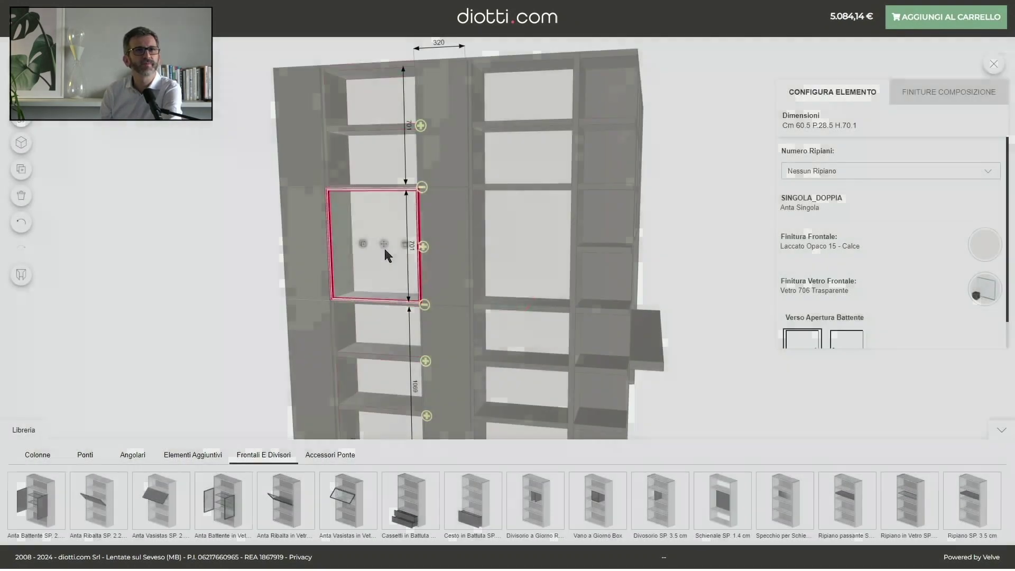
{"action": "left_click", "coordinate": [804, 174]}
{"action": "left_click", "coordinate": [824, 209]}
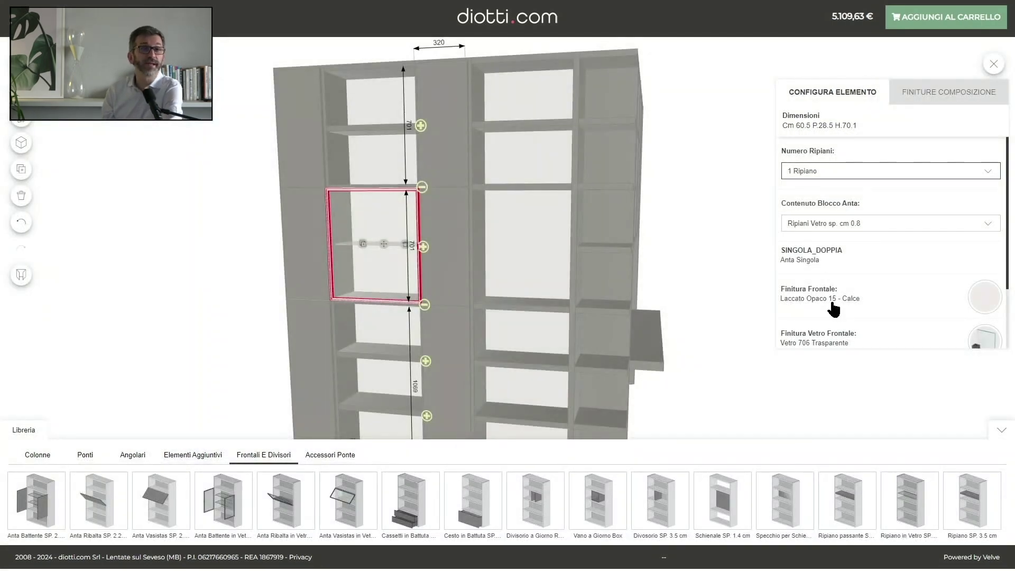
{"action": "left_click", "coordinate": [834, 308]}
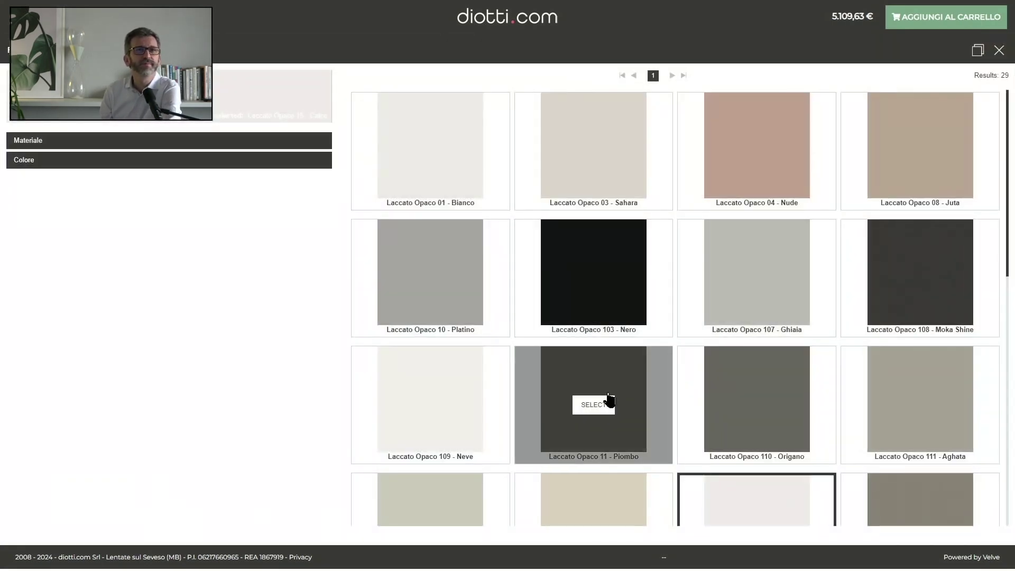
{"action": "left_click", "coordinate": [747, 408]}
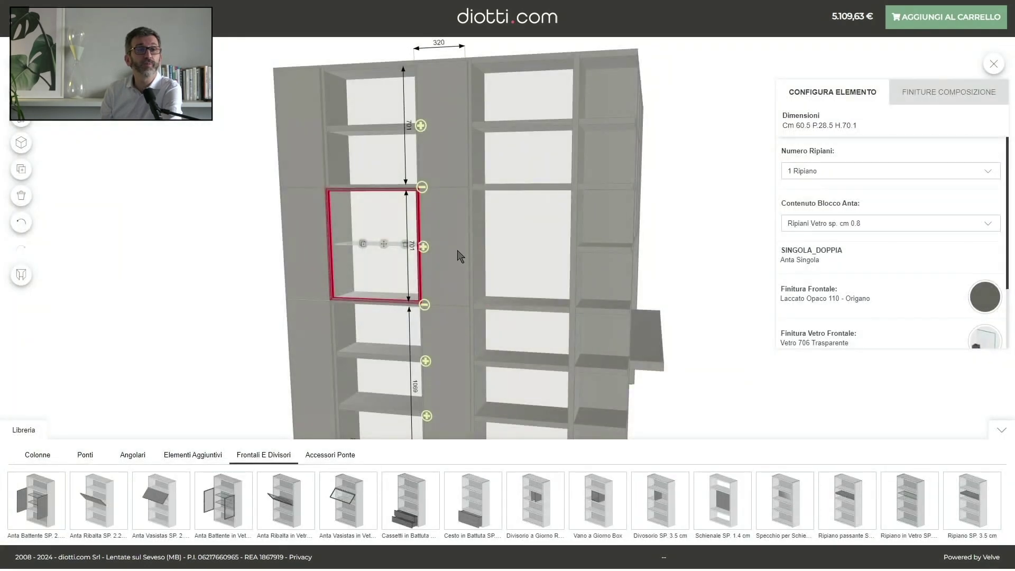
Step: Copy the glass door to the matching tall compartment of the 67.5 cm wide column and reverse its opening direction
{"action": "left_click_drag", "start_coordinate": [360, 243], "coordinate": [545, 264]}
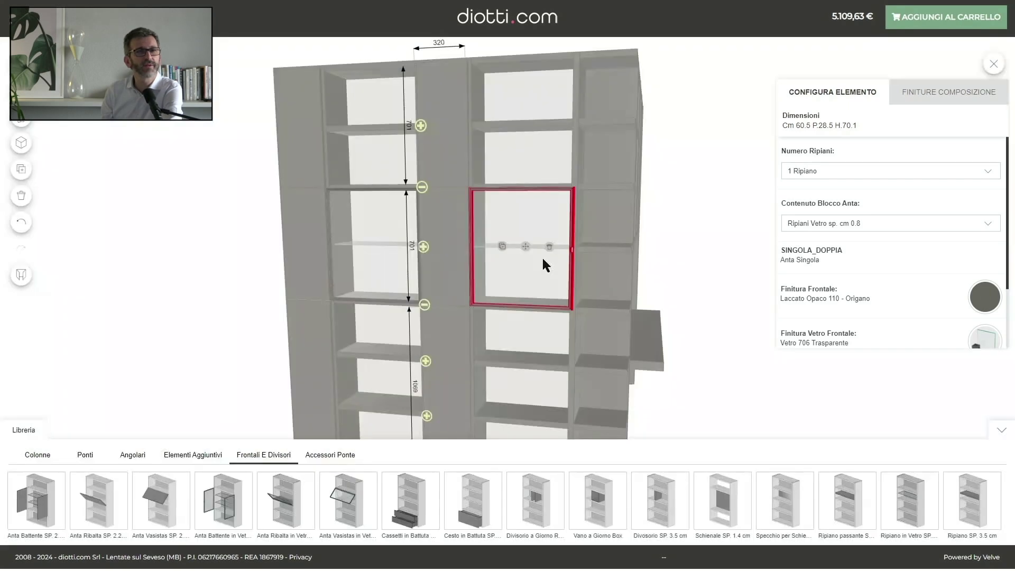
{"action": "scroll", "coordinate": [832, 268], "scroll_direction": "down", "scroll_amount": 2}
{"action": "left_click", "coordinate": [847, 322]}
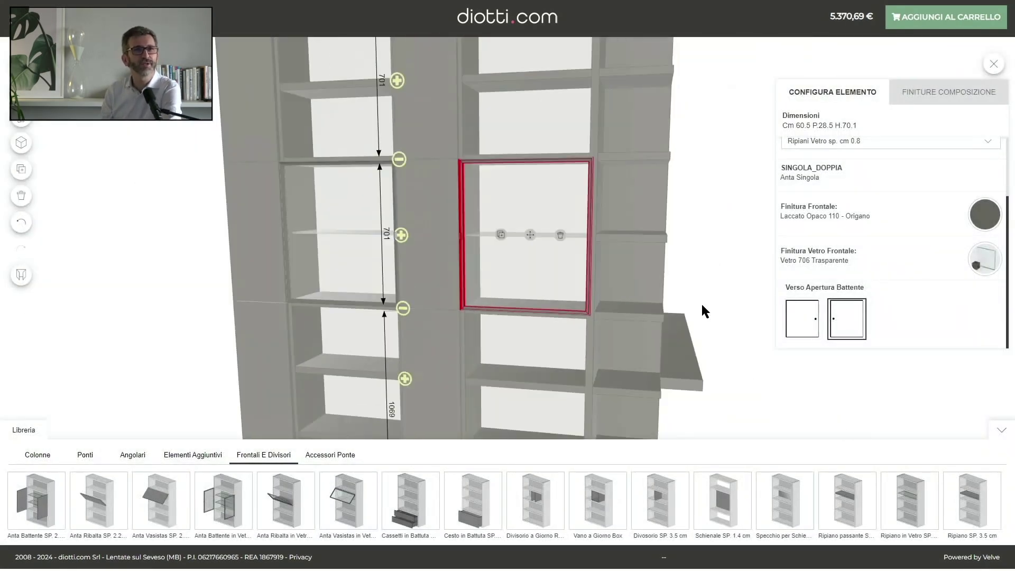
Step: Fit flap fronts (Anta Vasistas) to the three compartments in the lowest row of the bridge, above the bench
{"action": "left_click_drag", "start_coordinate": [702, 301], "coordinate": [500, 371]}
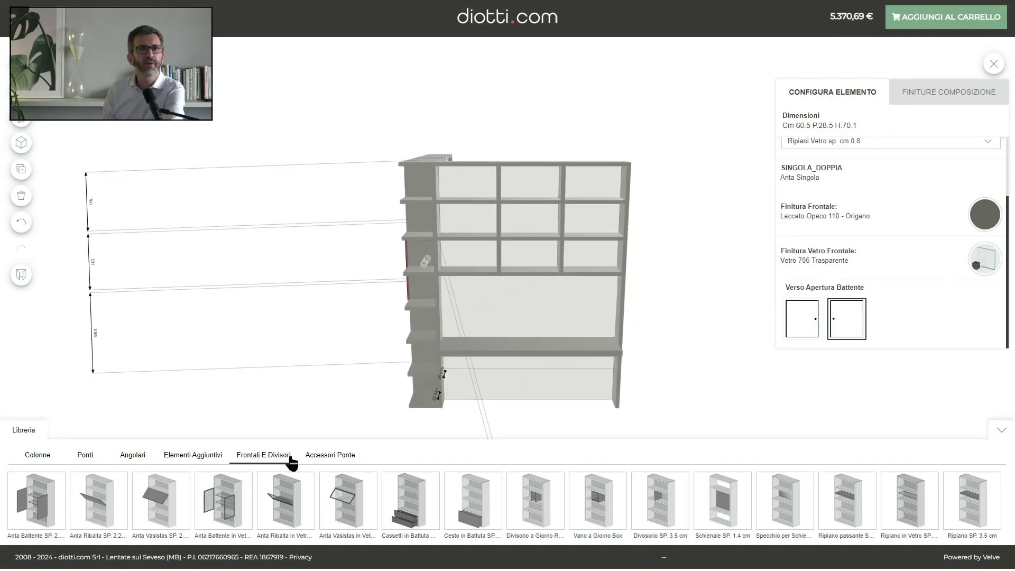
{"action": "left_click_drag", "start_coordinate": [164, 512], "coordinate": [270, 399]}
{"action": "left_click_drag", "start_coordinate": [463, 263], "coordinate": [467, 256]}
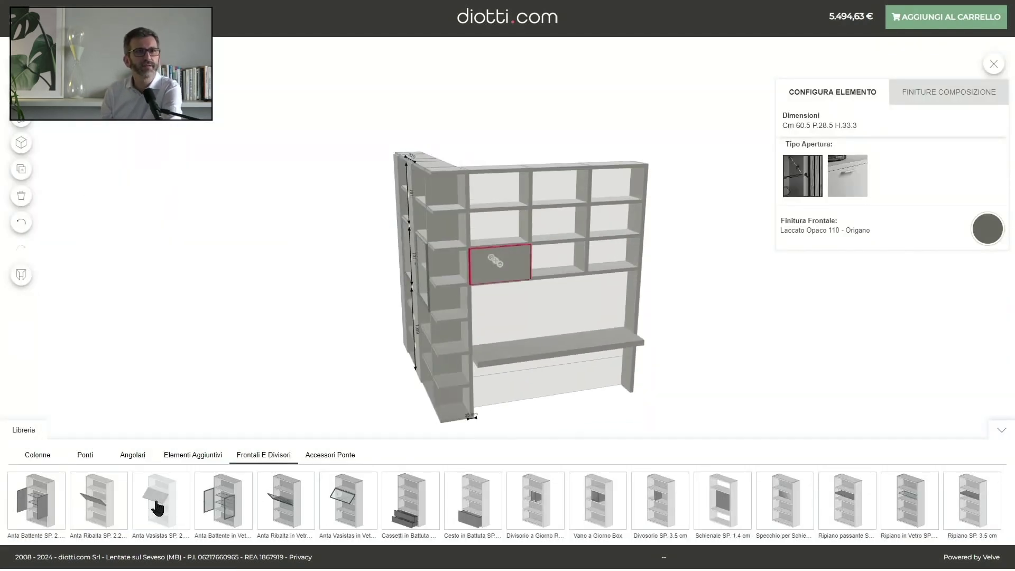
{"action": "left_click_drag", "start_coordinate": [189, 492], "coordinate": [559, 262]}
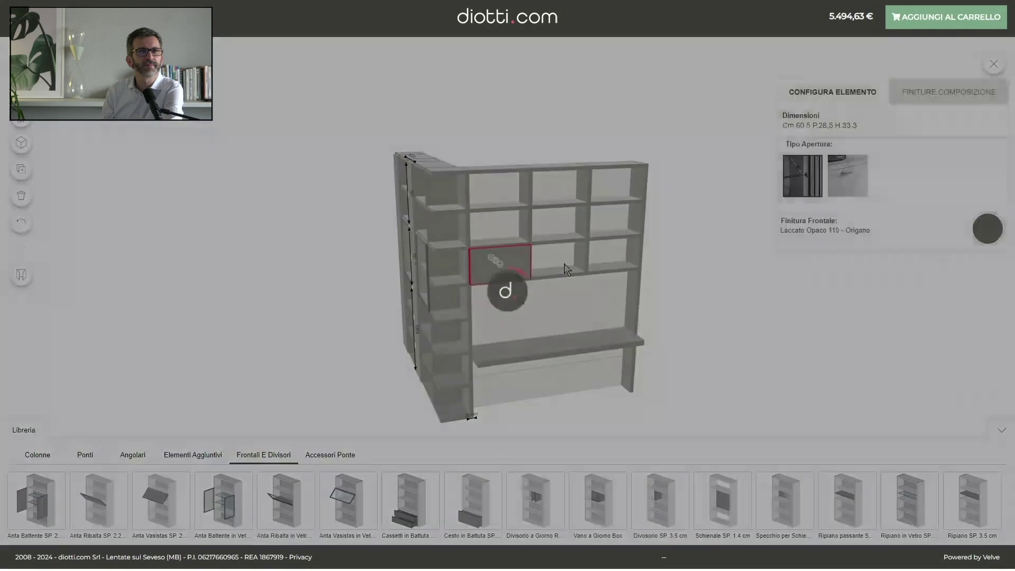
{"action": "left_click_drag", "start_coordinate": [125, 531], "coordinate": [629, 249]}
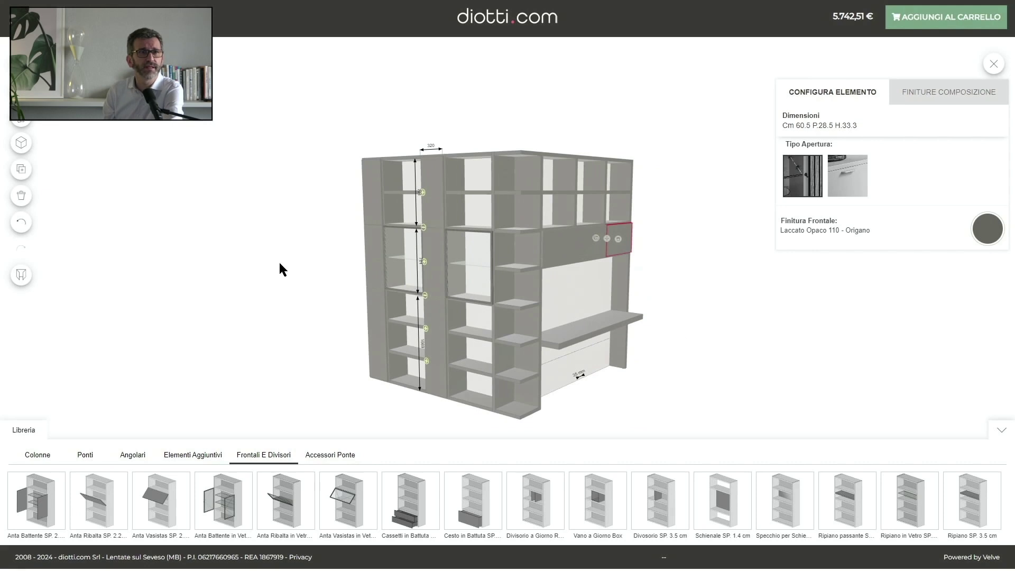
Step: Open all the doors and flap fronts to check their opening directions, and examine the bookcase from the outer column's side
{"action": "left_click", "coordinate": [22, 275]}
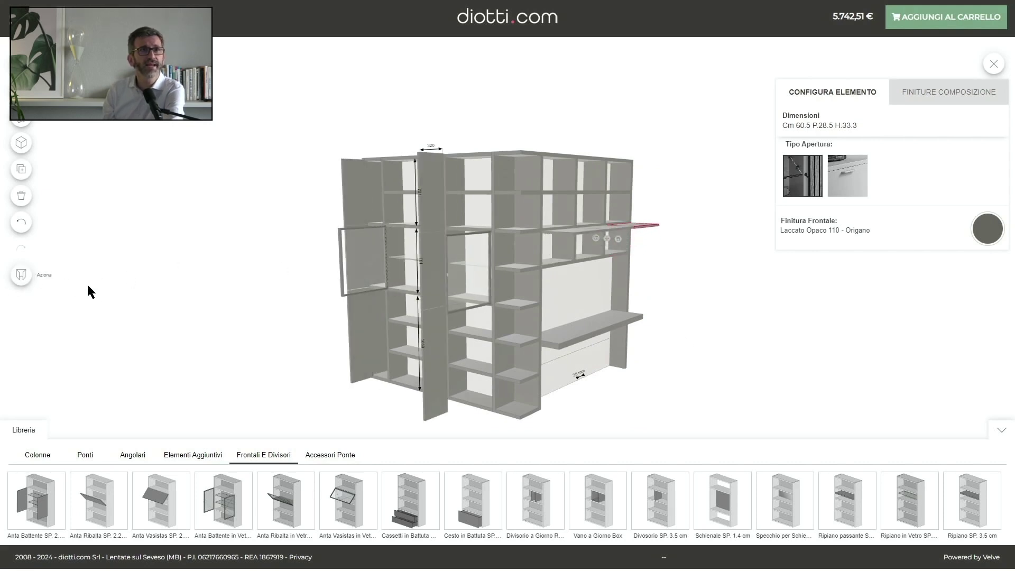
{"action": "left_click_drag", "start_coordinate": [268, 310], "coordinate": [351, 321]}
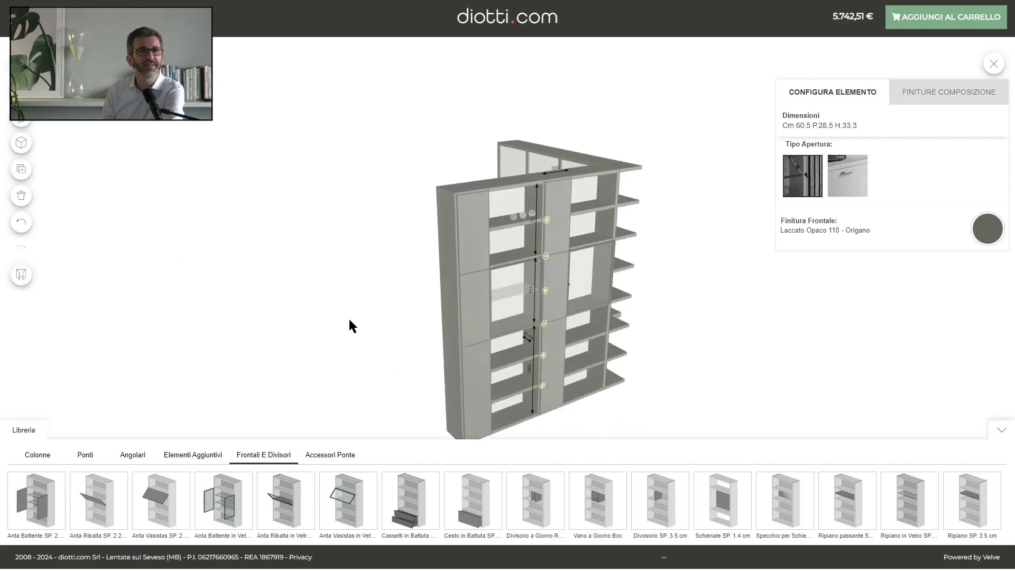
Step: Open all the doors to view the bookcase from the outer column's side, and add the composition to the cart
{"action": "left_click", "coordinate": [21, 276]}
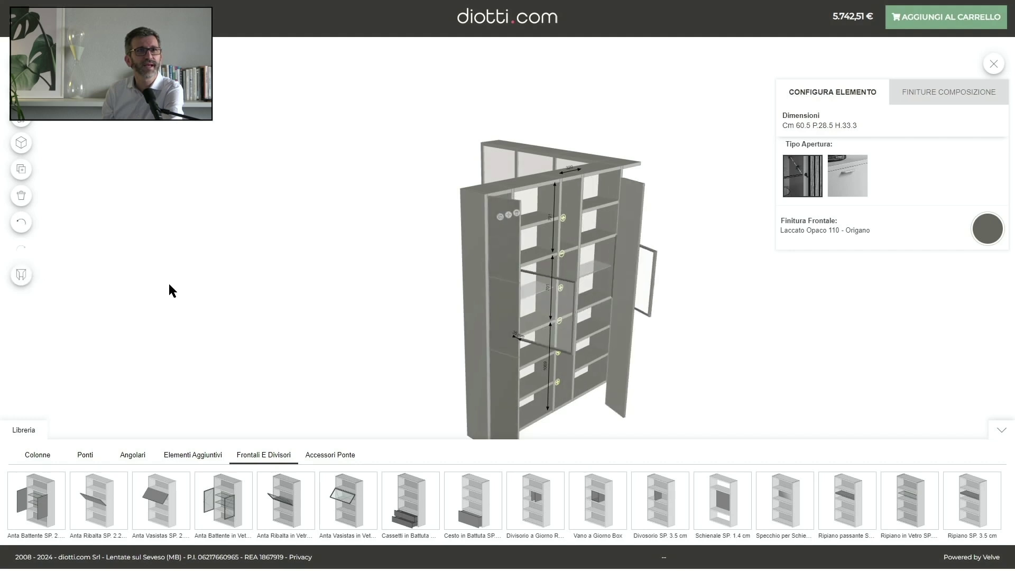
{"action": "left_click_drag", "start_coordinate": [336, 284], "coordinate": [265, 273]}
{"action": "left_click", "coordinate": [972, 19]}
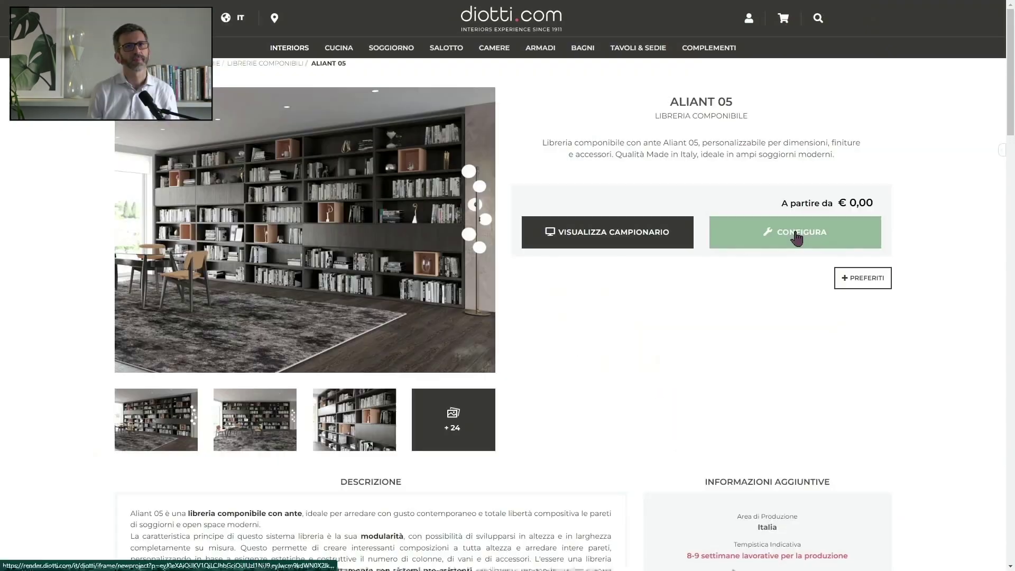
Step: Start a new Aliant 05 configuration, with snap enabled and the default height set to 1880 mm
{"action": "left_click", "coordinate": [795, 237]}
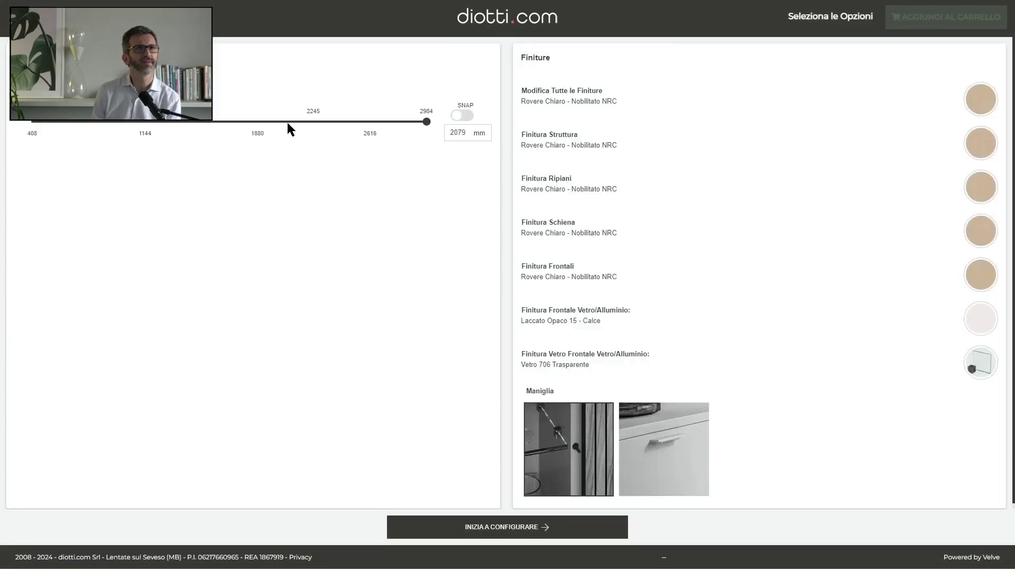
{"action": "left_click", "coordinate": [268, 122]}
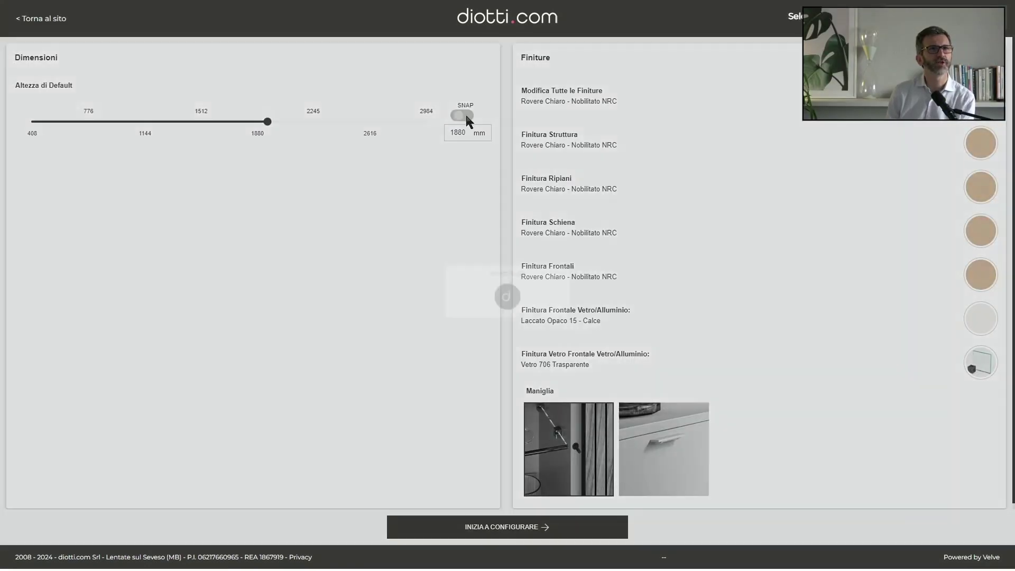
{"action": "left_click", "coordinate": [314, 122]}
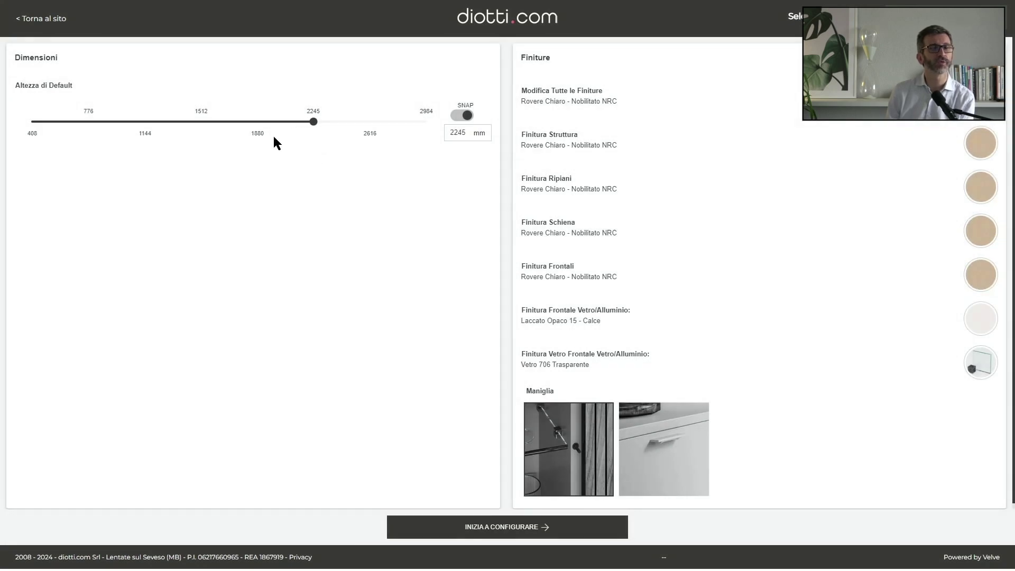
{"action": "left_click", "coordinate": [274, 136]}
Step: Set all finishes to Fashion Wood 017 - Terra and the glass/aluminium front finish to Laccato Opaco 17 - Arena
{"action": "left_click", "coordinate": [618, 95]}
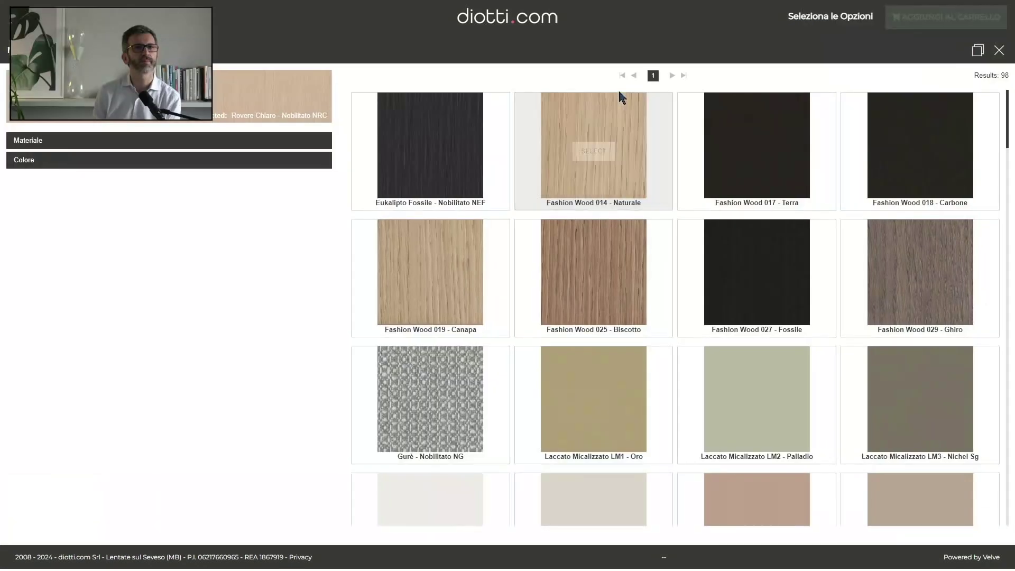
{"action": "left_click", "coordinate": [758, 152]}
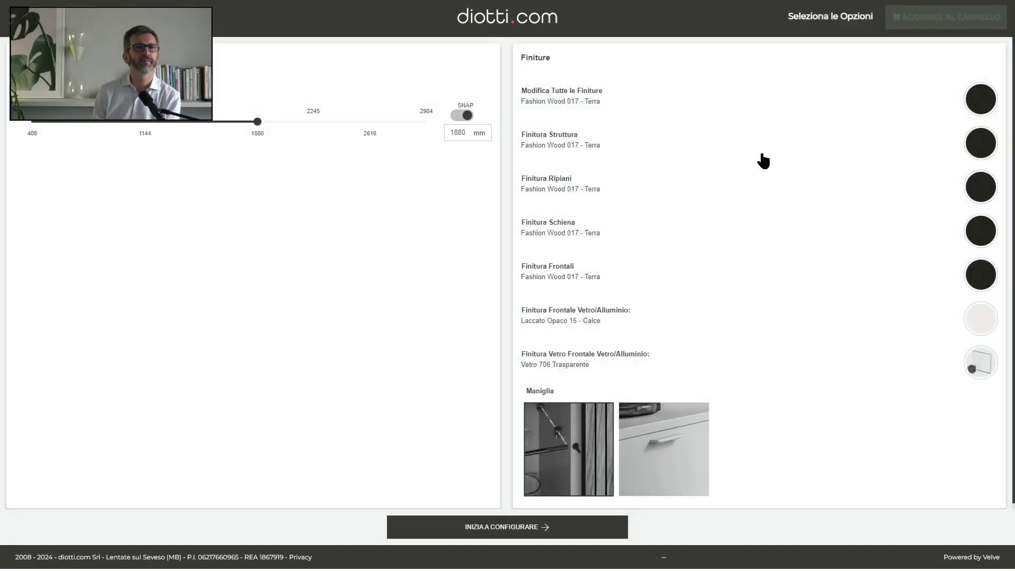
{"action": "left_click", "coordinate": [602, 317]}
{"action": "scroll", "coordinate": [888, 402], "scroll_direction": "down", "scroll_amount": 2}
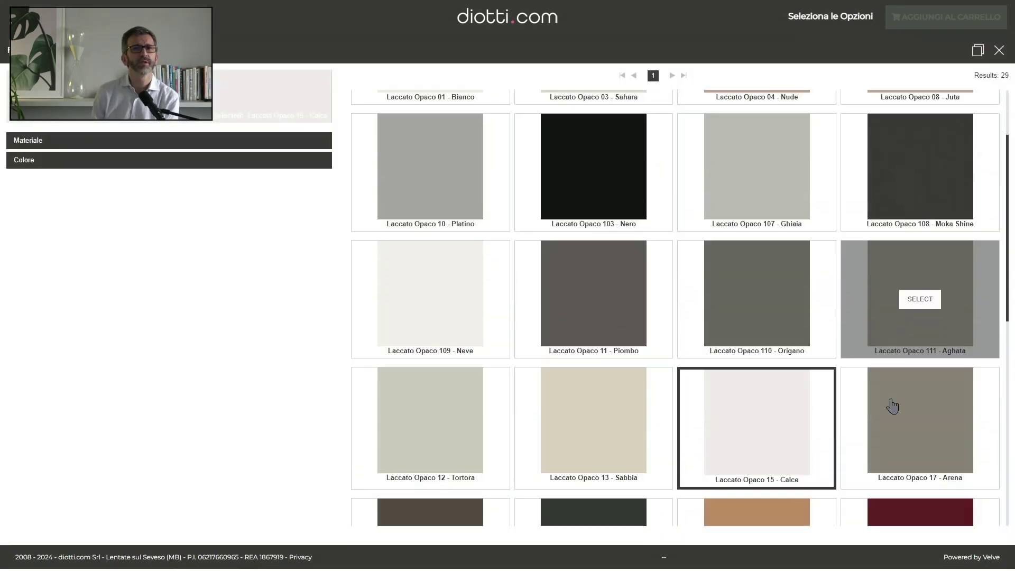
{"action": "left_click", "coordinate": [920, 424]}
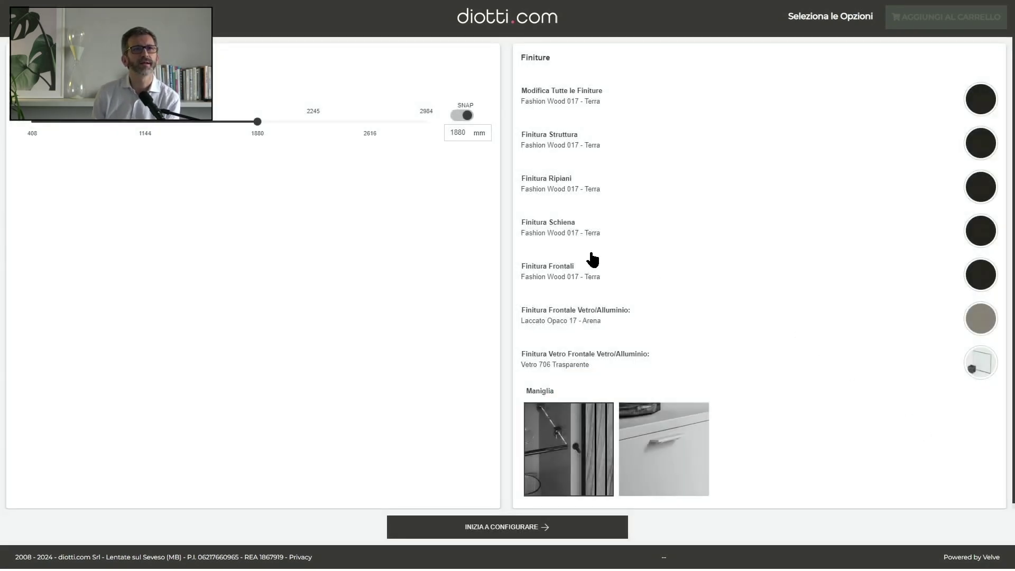
Step: Filter the back panel finishes by Laccato Opaco material and choose Laccato Opaco 17 - Arena
{"action": "left_click", "coordinate": [590, 236]}
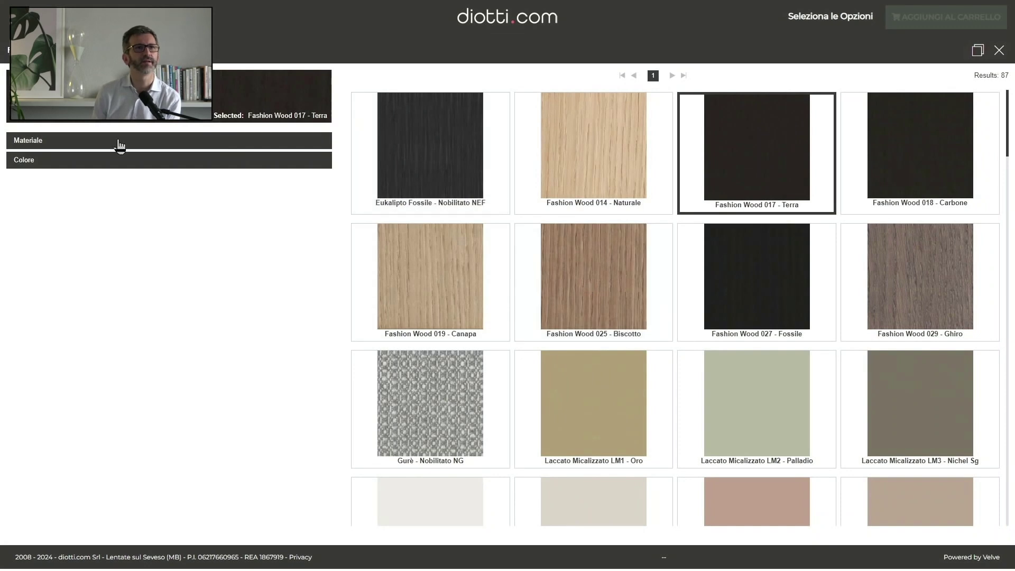
{"action": "left_click", "coordinate": [116, 141]}
{"action": "left_click", "coordinate": [31, 185]}
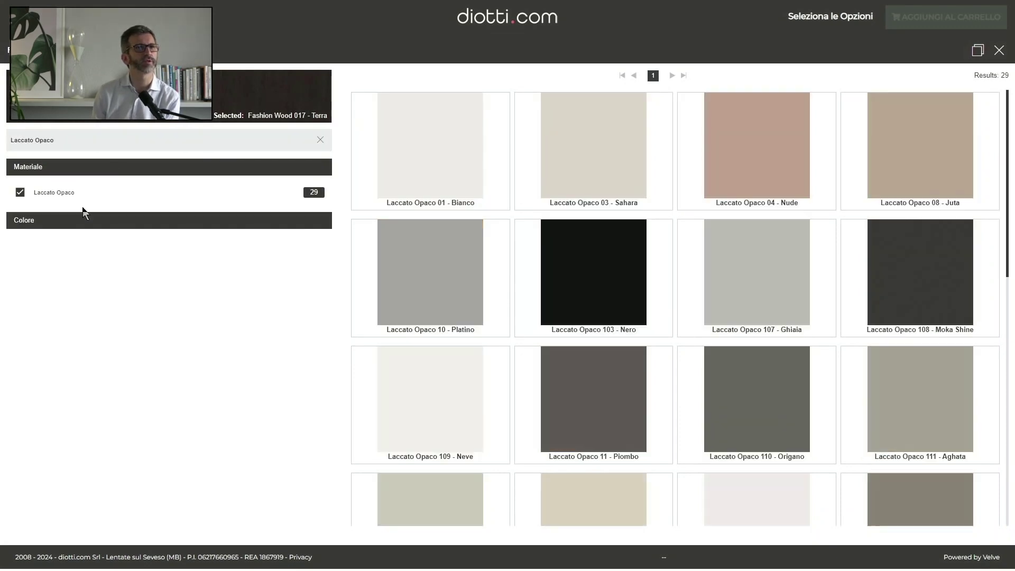
{"action": "scroll", "coordinate": [865, 392], "scroll_direction": "down", "scroll_amount": 4}
{"action": "left_click", "coordinate": [918, 318]}
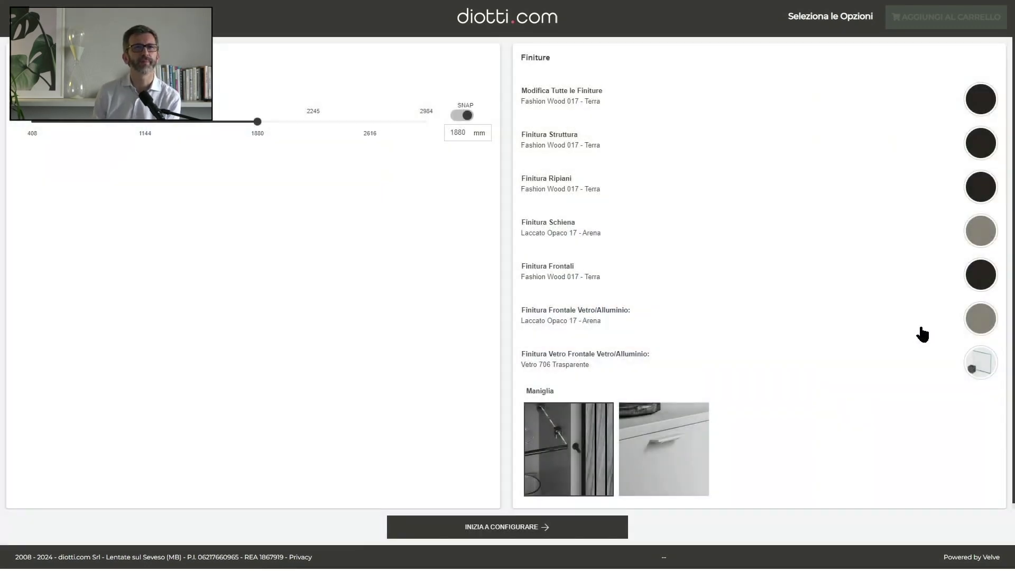
Step: Start the composition with its default column and attach a 32 cm deep bridge to the column's open side
{"action": "left_click", "coordinate": [553, 526]}
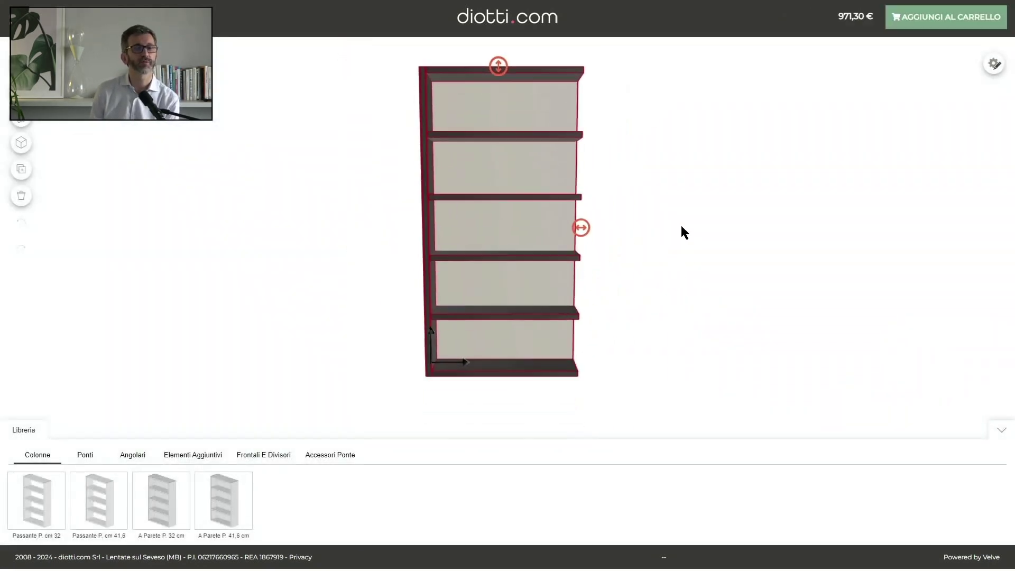
{"action": "left_click", "coordinate": [91, 456]}
{"action": "left_click", "coordinate": [37, 497]}
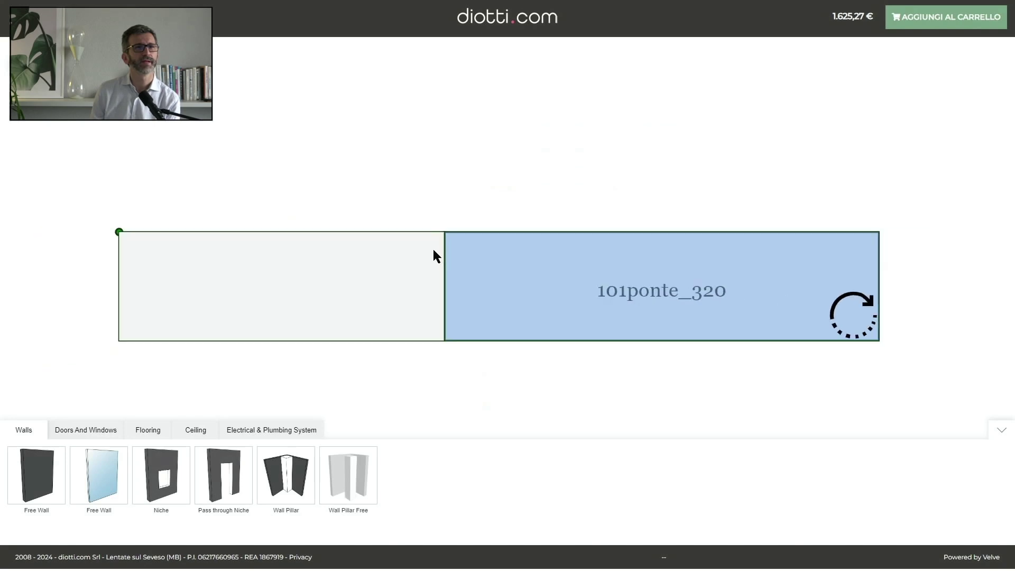
Step: Draw two free walls in plan behind the bookcase: one 3477 mm long and a perpendicular one 2783 mm long from its bridge-side end
{"action": "scroll", "coordinate": [433, 249], "scroll_direction": "down", "scroll_amount": 3}
{"action": "left_click_drag", "start_coordinate": [430, 208], "coordinate": [517, 258]}
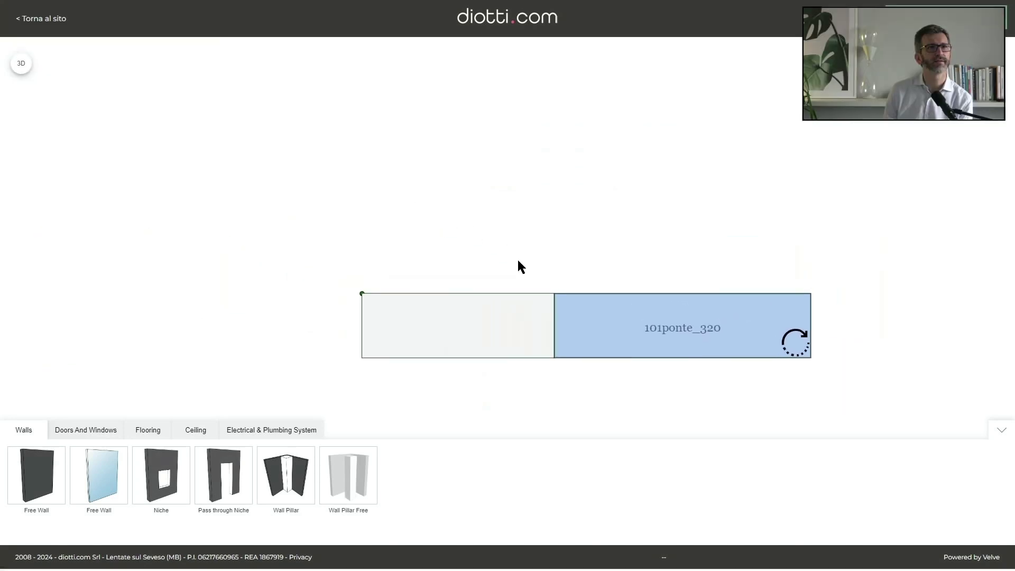
{"action": "left_click", "coordinate": [33, 481]}
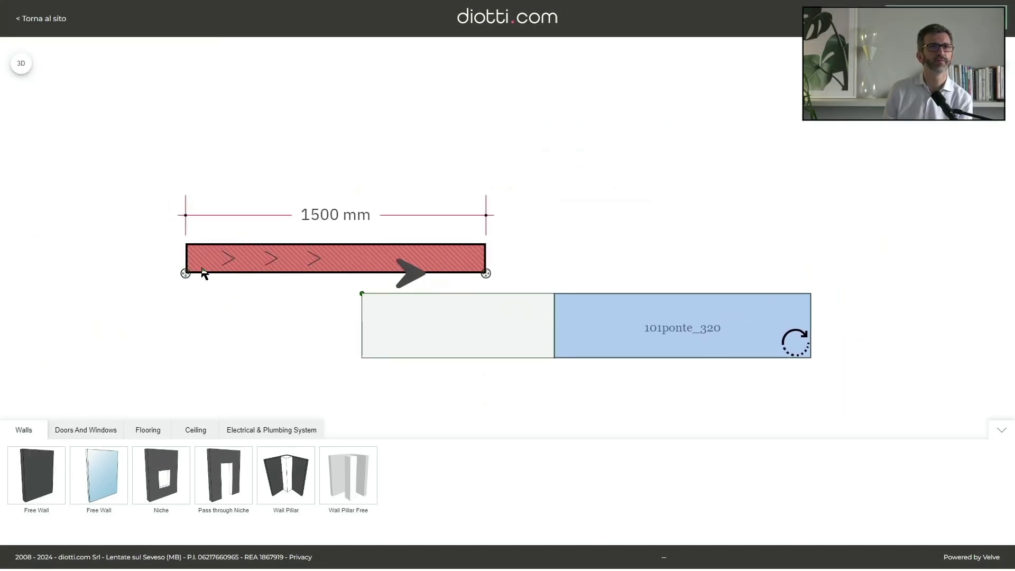
{"action": "left_click", "coordinate": [142, 271]}
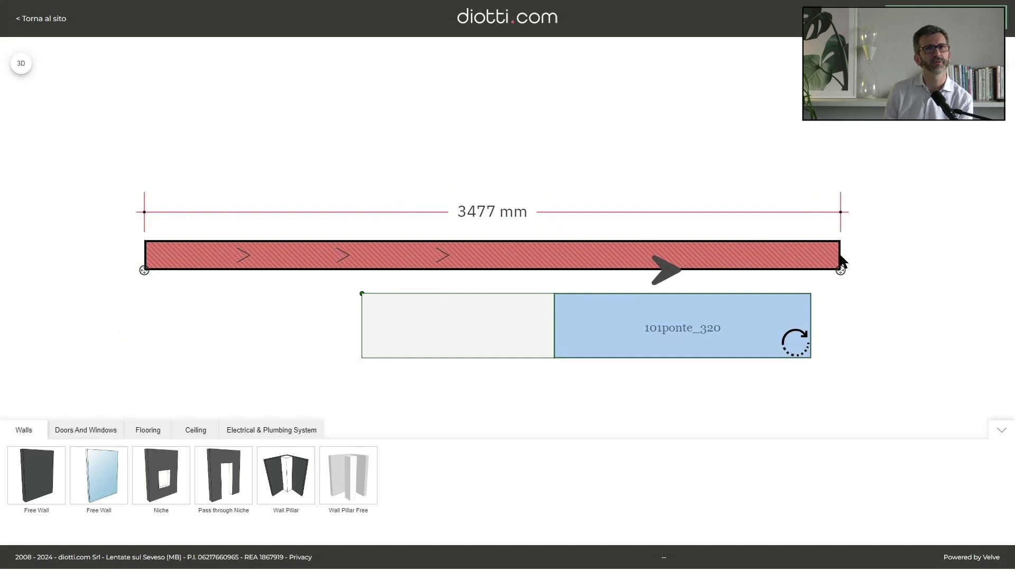
{"action": "left_click", "coordinate": [841, 257]}
{"action": "scroll", "coordinate": [845, 264], "scroll_direction": "down", "scroll_amount": 3}
{"action": "scroll", "coordinate": [685, 332], "scroll_direction": "up", "scroll_amount": 2}
{"action": "scroll", "coordinate": [726, 285], "scroll_direction": "down", "scroll_amount": 1}
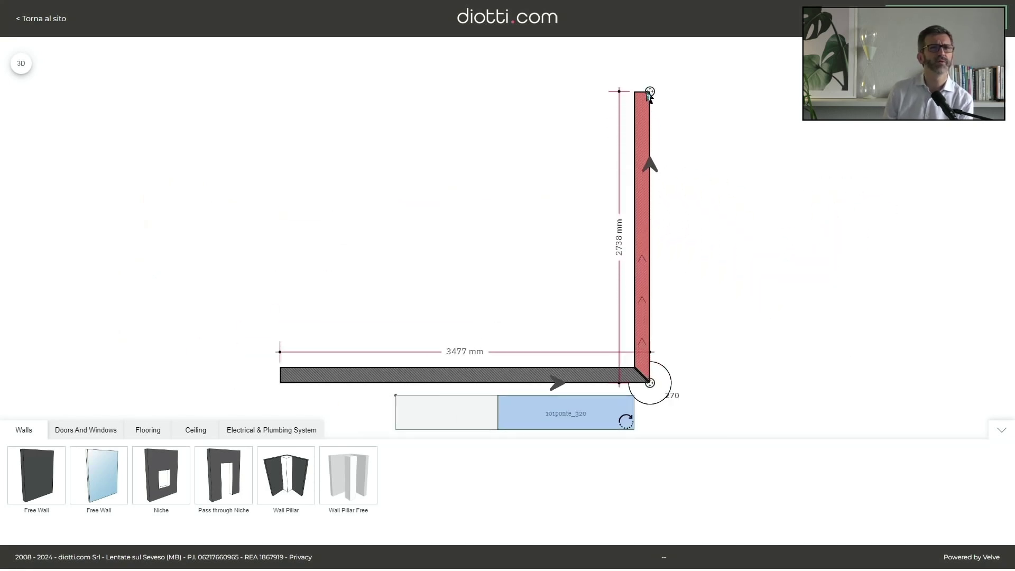
{"action": "left_click", "coordinate": [649, 86]}
{"action": "key", "text": "Escape"}
Step: Place the bridge and the column flush against the 3477 mm wall, with the bridge ending at the corner, and return to the 3D view
{"action": "left_click_drag", "start_coordinate": [600, 418], "coordinate": [614, 395]}
{"action": "left_click_drag", "start_coordinate": [428, 404], "coordinate": [447, 391]}
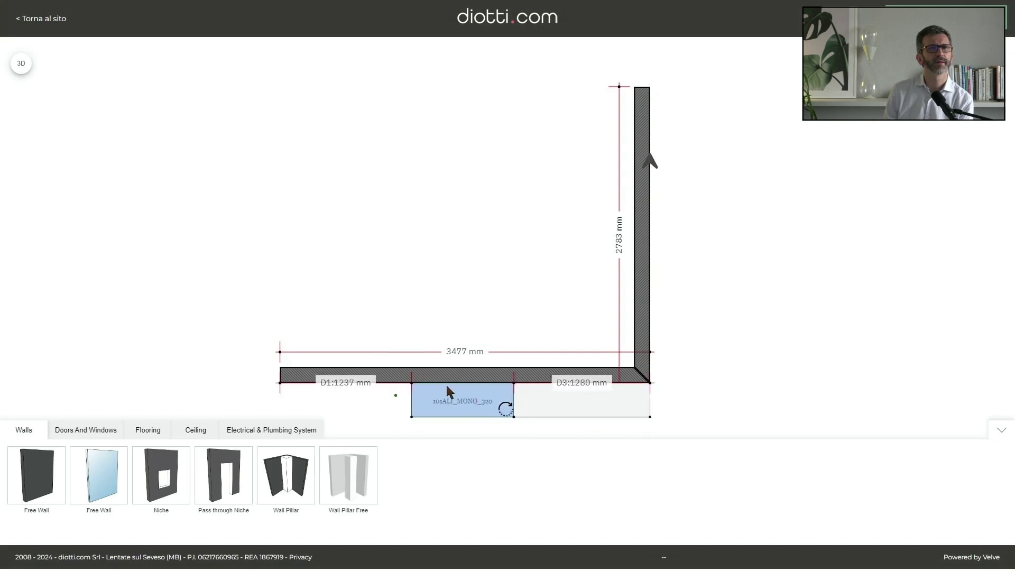
{"action": "left_click", "coordinate": [21, 65]}
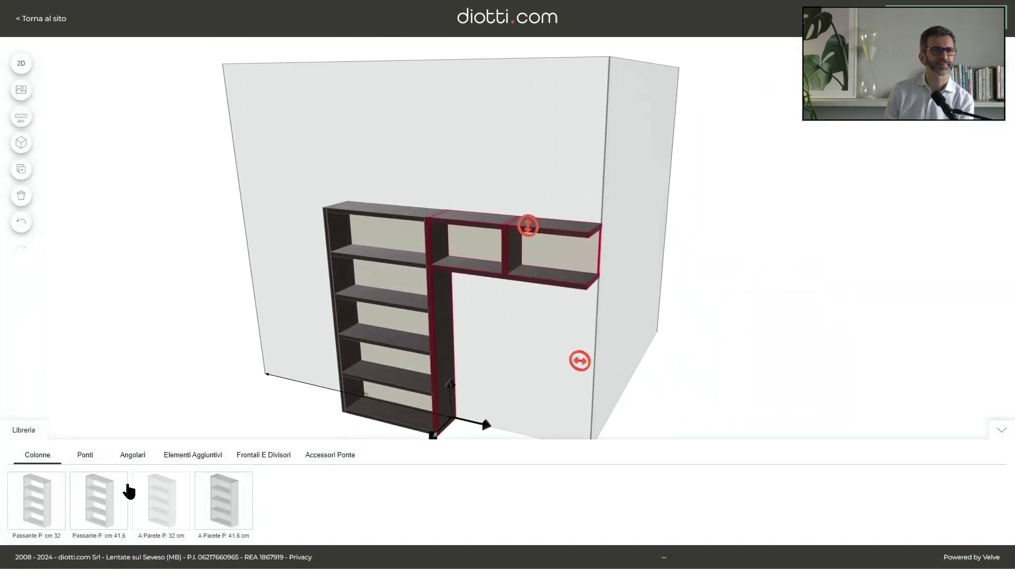
Step: Add a Passante P. cm 32 column at the bridge's free end, widen its shelves to 1245 mm and close its open side
{"action": "left_click", "coordinate": [32, 505]}
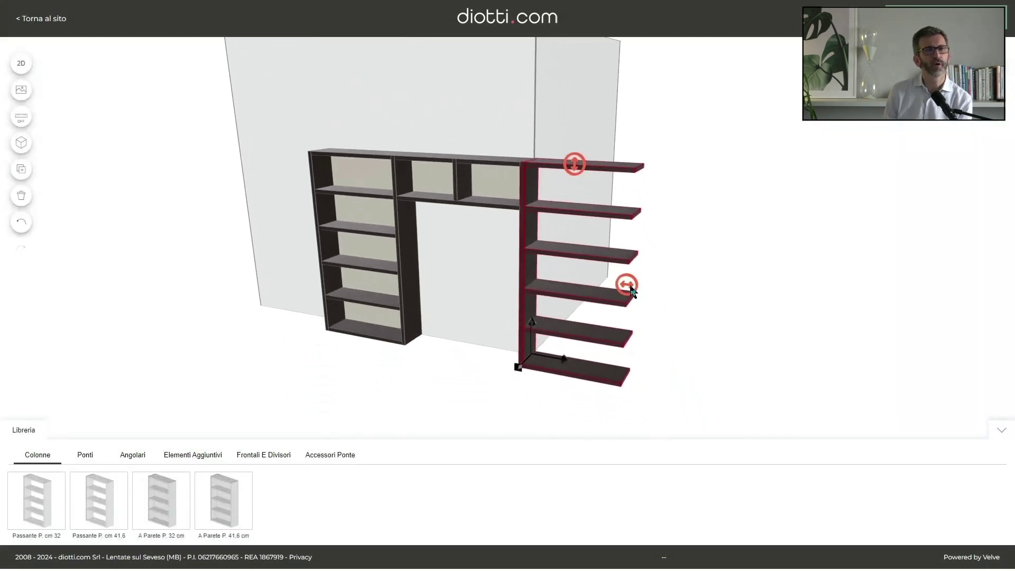
{"action": "left_click_drag", "start_coordinate": [655, 295], "coordinate": [763, 264]}
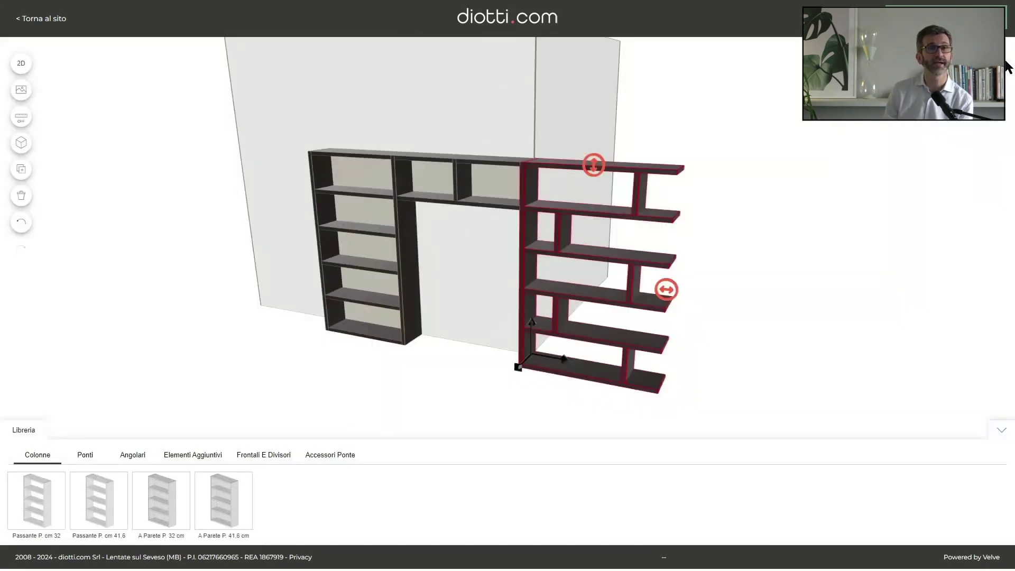
{"action": "scroll", "coordinate": [952, 286], "scroll_direction": "down", "scroll_amount": 5}
{"action": "left_click", "coordinate": [934, 196]}
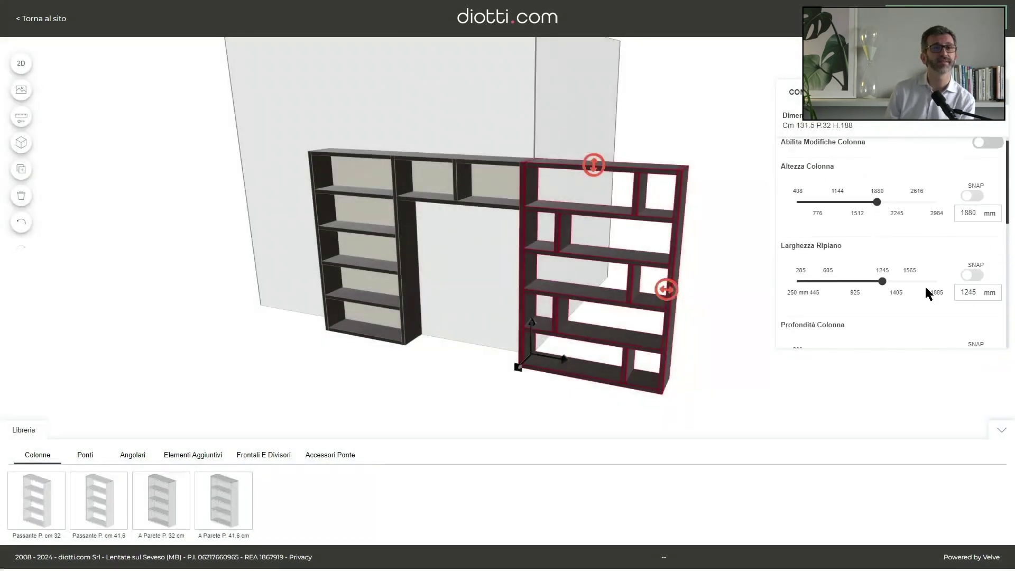
Step: Enable modifications on the wide pass-through column and deactivate its two middle shelves to form one tall compartment
{"action": "left_click", "coordinate": [987, 151]}
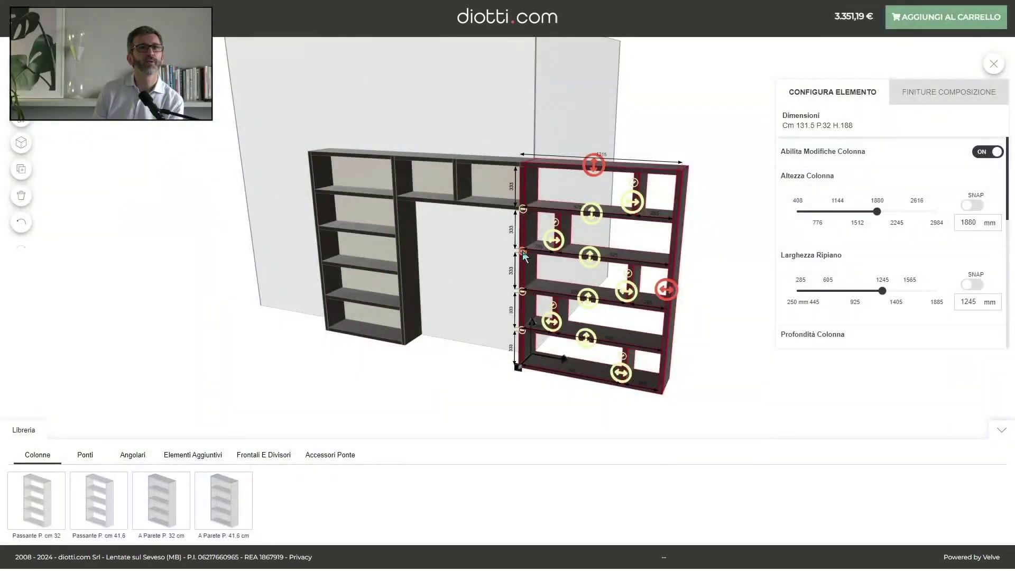
{"action": "left_click", "coordinate": [523, 253]}
{"action": "left_click", "coordinate": [724, 263]}
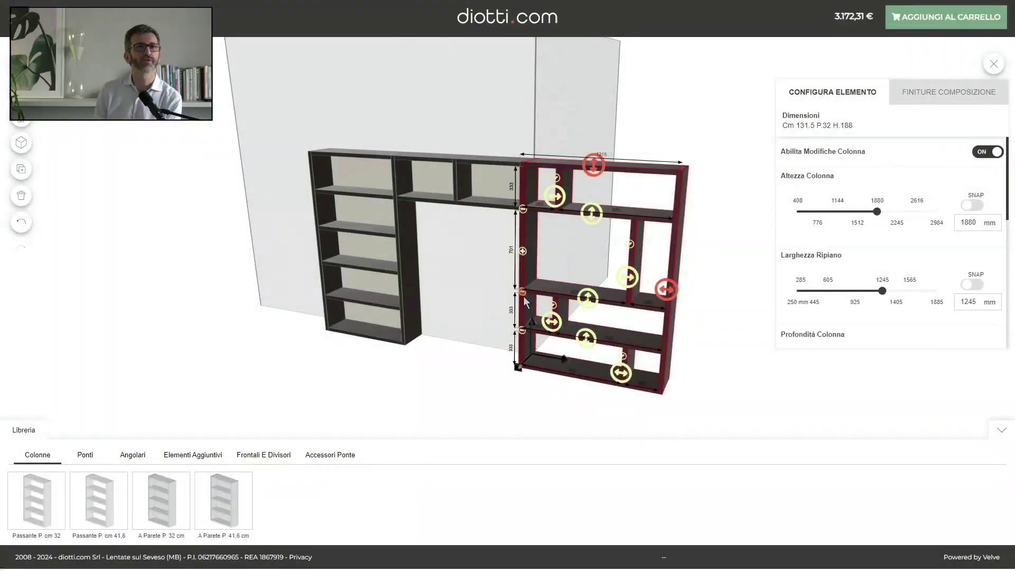
{"action": "left_click", "coordinate": [523, 293]}
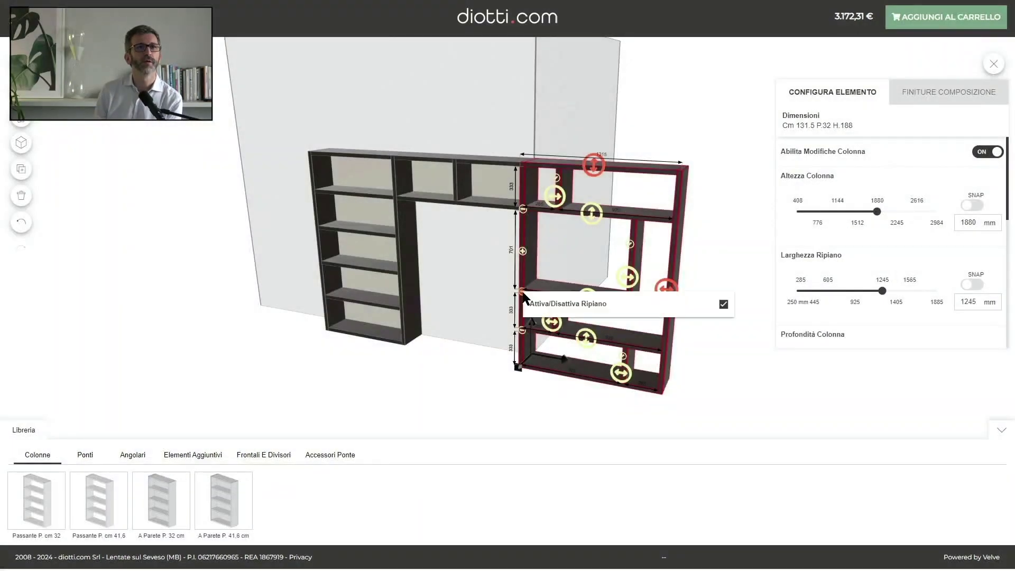
{"action": "left_click", "coordinate": [723, 302]}
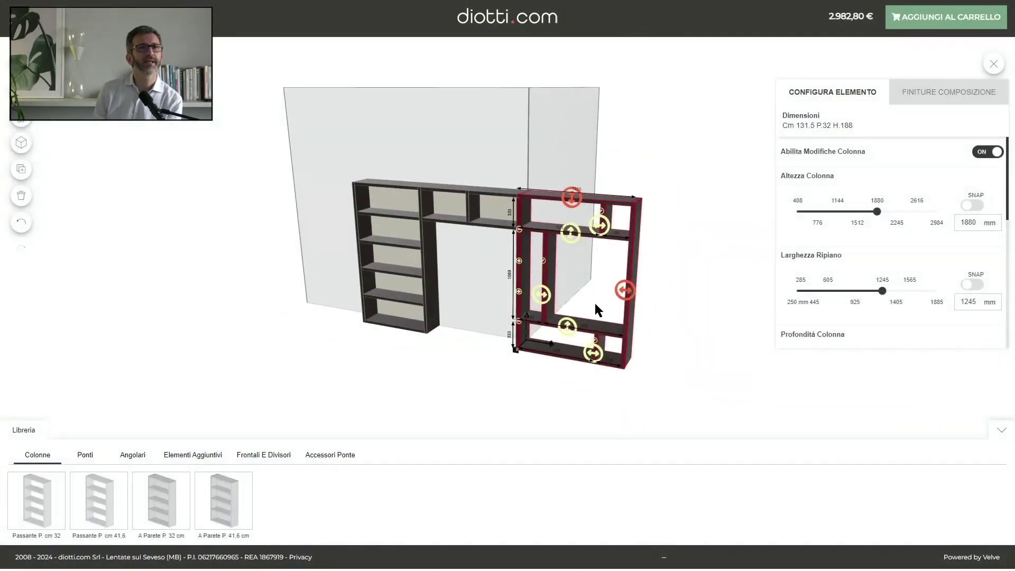
Step: Centre the divider in the wide column's lowest compartment, making two 605 mm bays
{"action": "scroll", "coordinate": [593, 299], "scroll_direction": "up", "scroll_amount": 5}
{"action": "scroll", "coordinate": [563, 181], "scroll_direction": "down", "scroll_amount": 3}
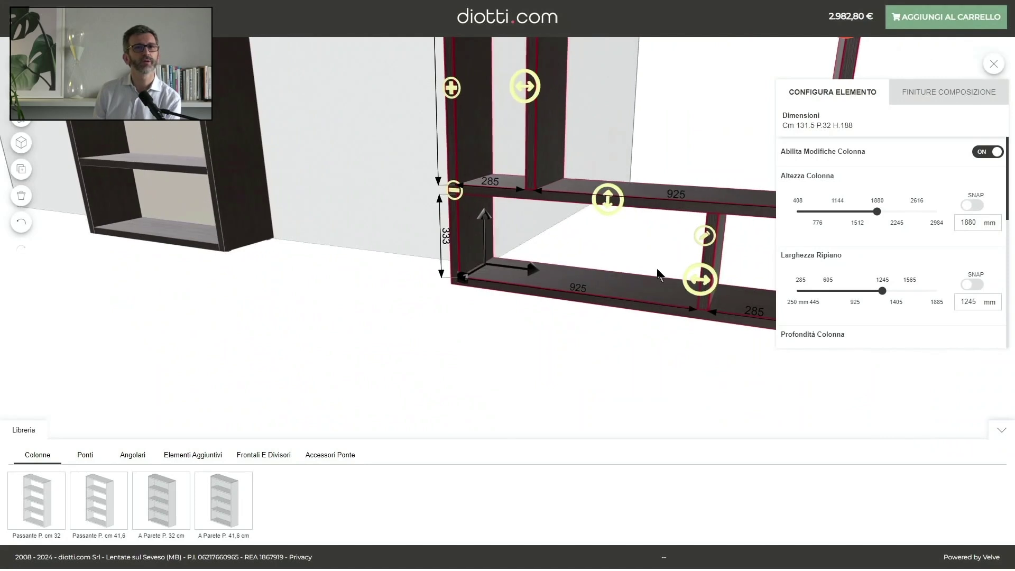
{"action": "scroll", "coordinate": [646, 276], "scroll_direction": "up", "scroll_amount": 5}
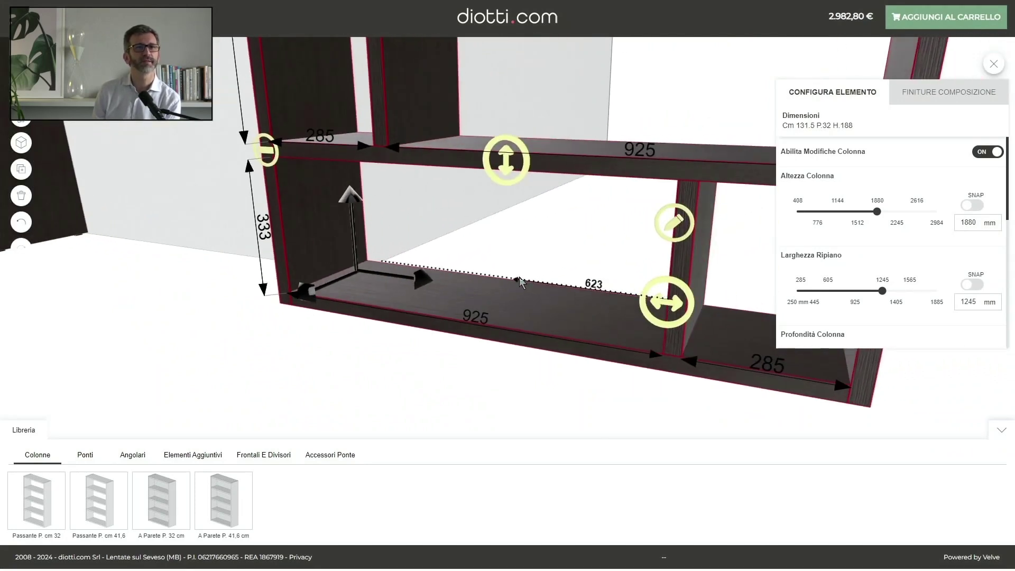
{"action": "scroll", "coordinate": [532, 362], "scroll_direction": "down", "scroll_amount": 6}
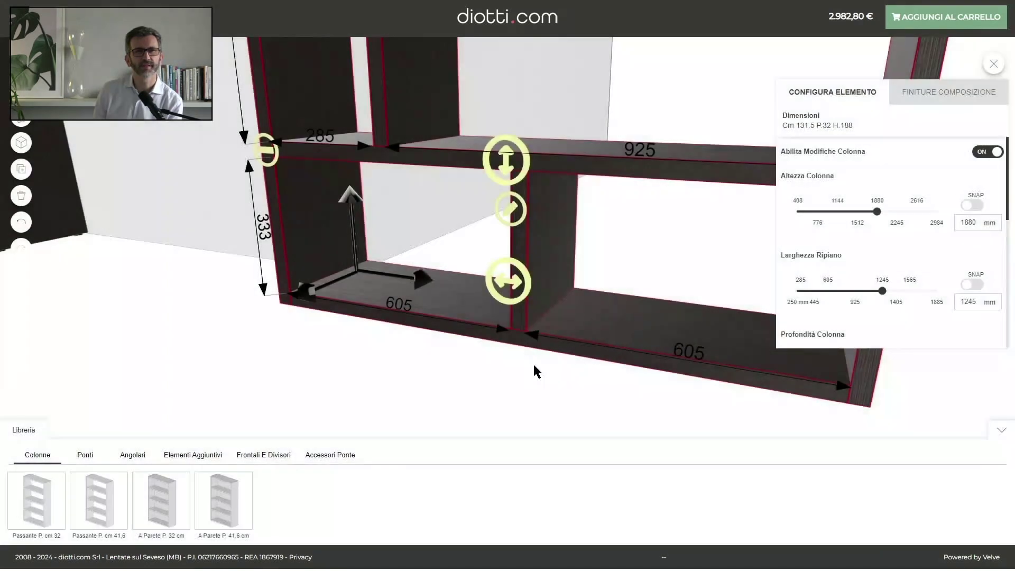
Step: Centre the top compartment's divider into two 605 mm bays and move the tall compartment's divider to about 425 mm from the bridge-side panel
{"action": "scroll", "coordinate": [545, 367], "scroll_direction": "down", "scroll_amount": 3}
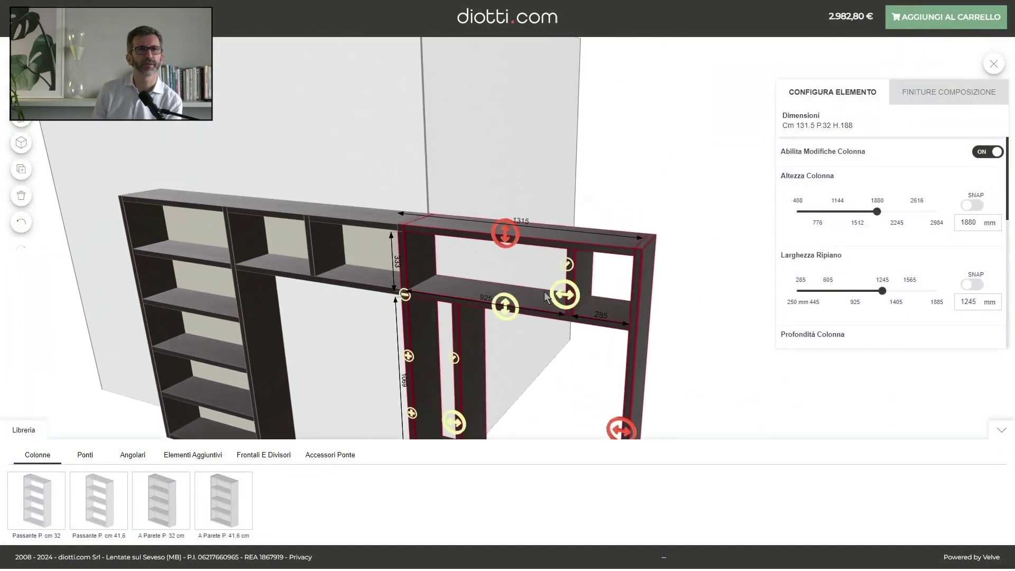
{"action": "scroll", "coordinate": [544, 290], "scroll_direction": "up", "scroll_amount": 6}
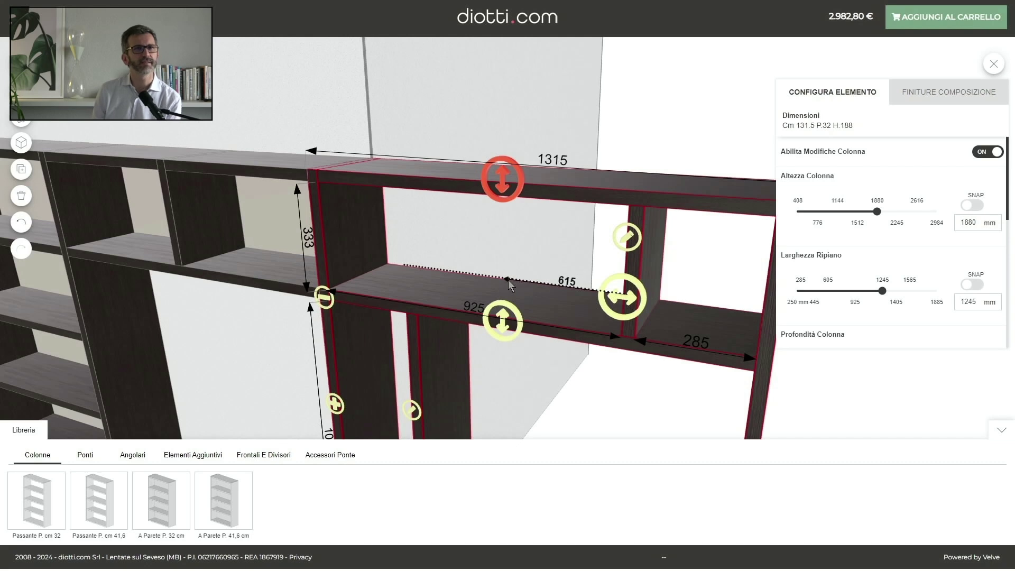
{"action": "left_click", "coordinate": [505, 279]}
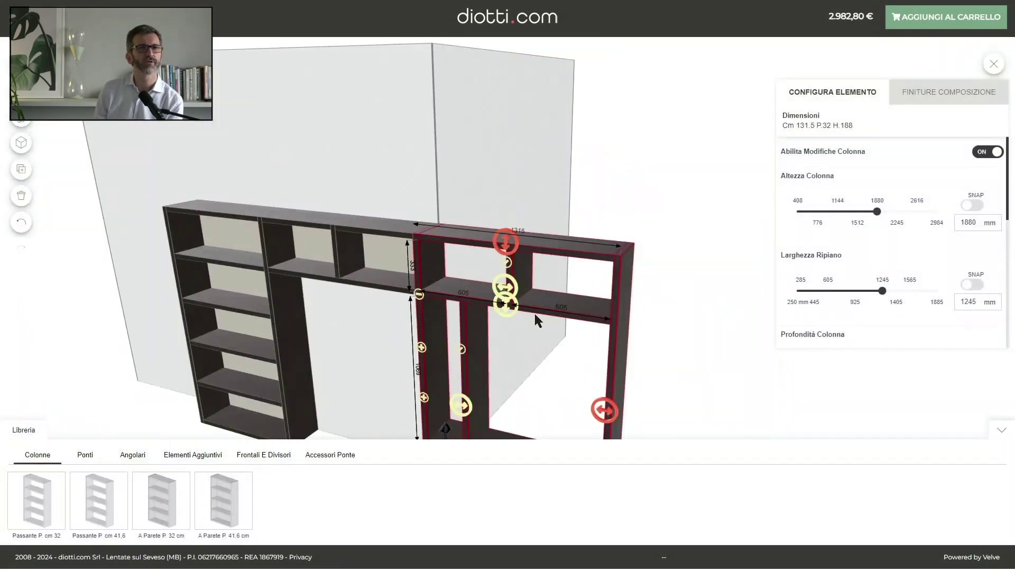
{"action": "scroll", "coordinate": [525, 285], "scroll_direction": "up", "scroll_amount": 5}
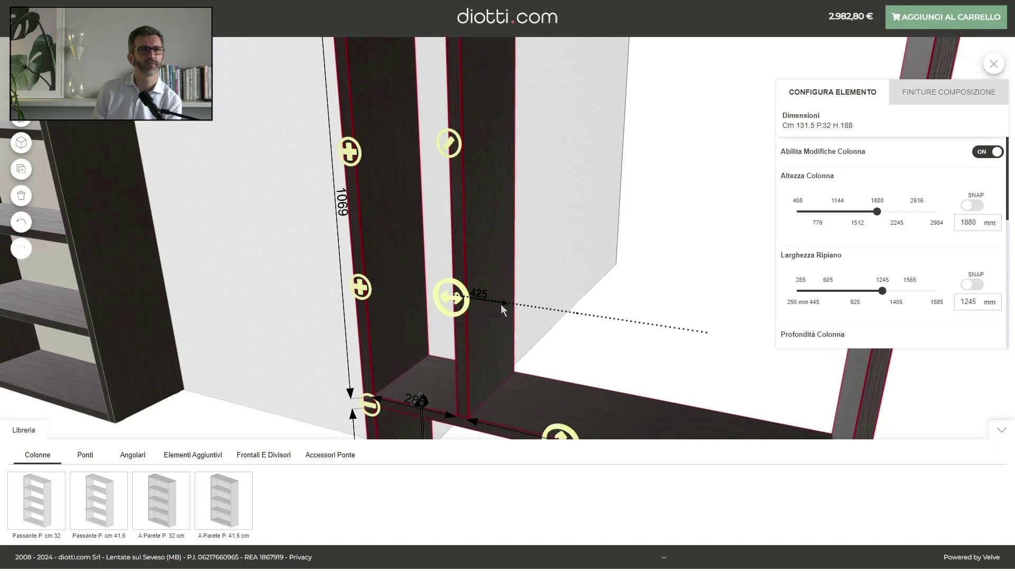
{"action": "left_click", "coordinate": [496, 303]}
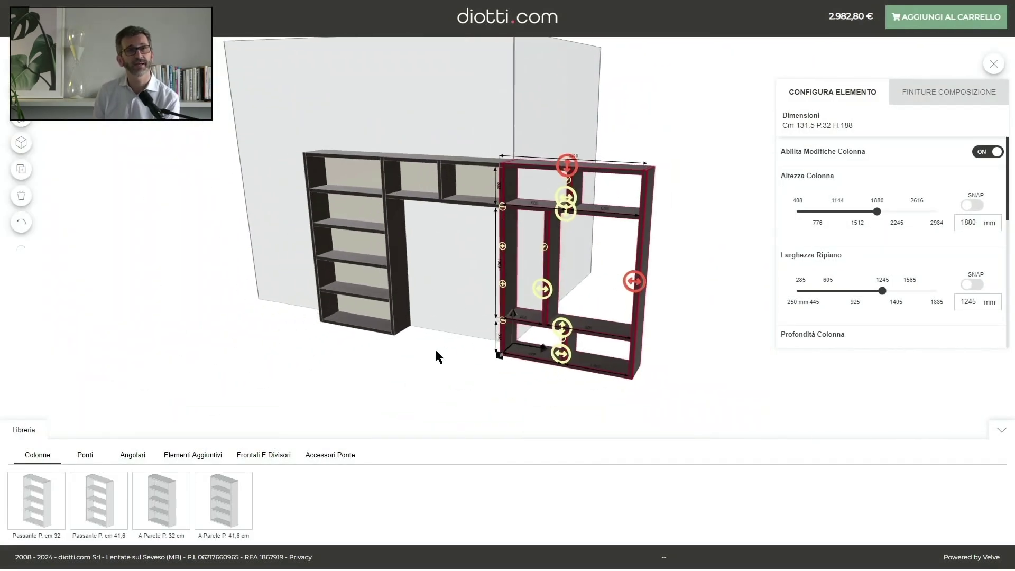
Step: Turn off column modifications and fit two Ripiano SP. 3.5 cm shelves in the wider bay of the tall compartment
{"action": "left_click", "coordinate": [986, 152]}
{"action": "left_click", "coordinate": [263, 458]}
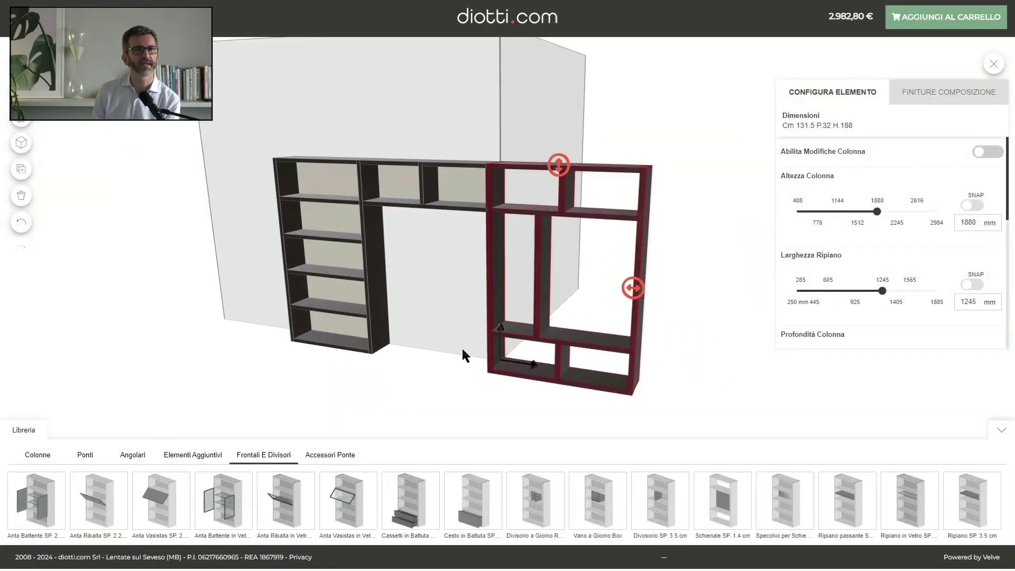
{"action": "left_click", "coordinate": [972, 500]}
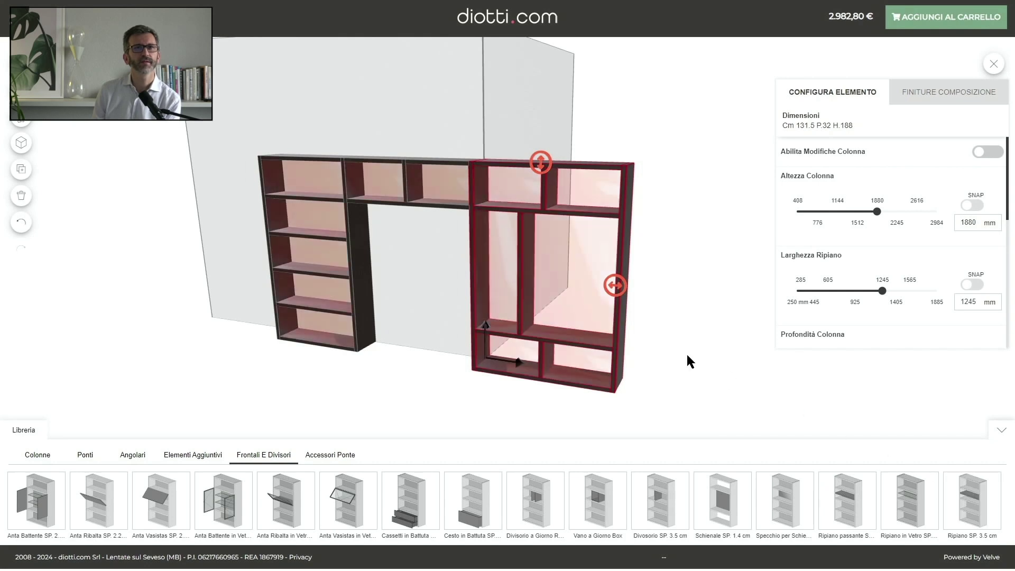
{"action": "left_click", "coordinate": [605, 314]}
{"action": "left_click", "coordinate": [816, 217]}
{"action": "left_click", "coordinate": [809, 245]}
{"action": "left_click", "coordinate": [811, 264]}
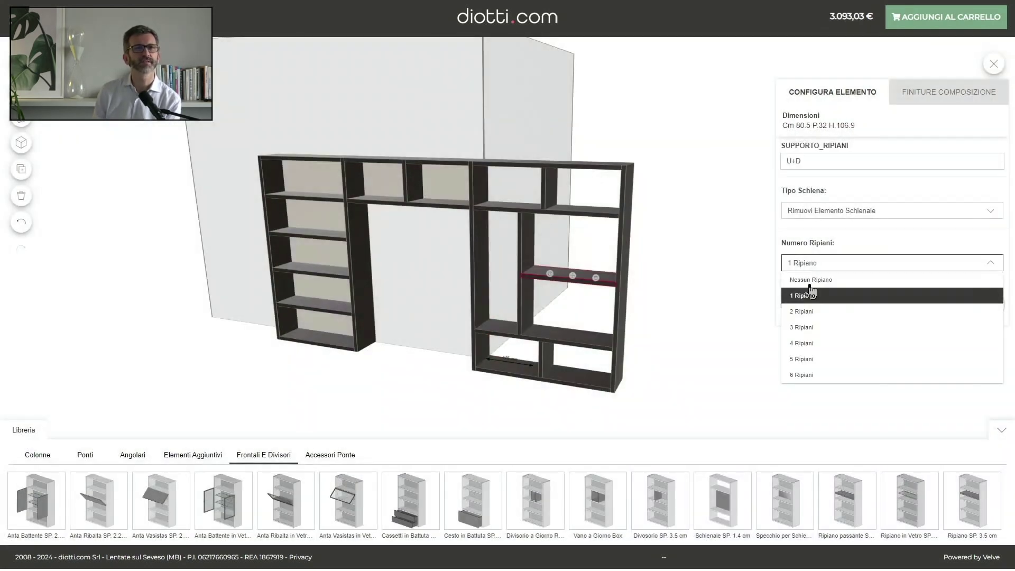
{"action": "left_click", "coordinate": [804, 312]}
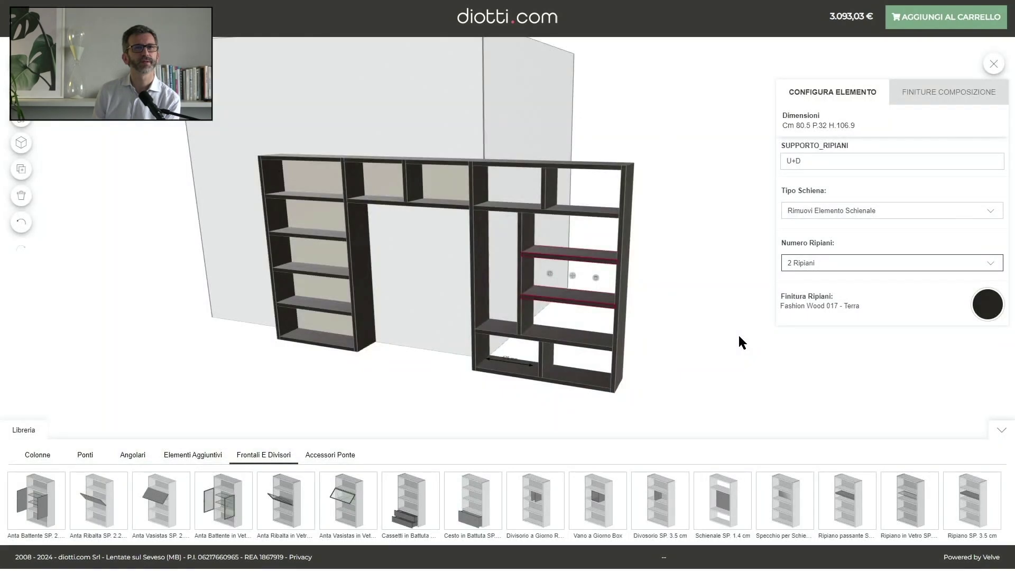
Step: Fit two glass shelves (Ripiano in Vetro) in the narrow bay of the wide column's tall compartment
{"action": "left_click", "coordinate": [515, 293]}
{"action": "left_click", "coordinate": [812, 212]}
{"action": "left_click", "coordinate": [815, 244]}
{"action": "left_click", "coordinate": [811, 262]}
{"action": "left_click", "coordinate": [801, 312]}
Step: Fit Cesto in Battuta drawers in the wide column's two lowest bays and Anta Vasistas SP. 2.2 doors on its two top bays
{"action": "left_click_drag", "start_coordinate": [478, 505], "coordinate": [509, 357]}
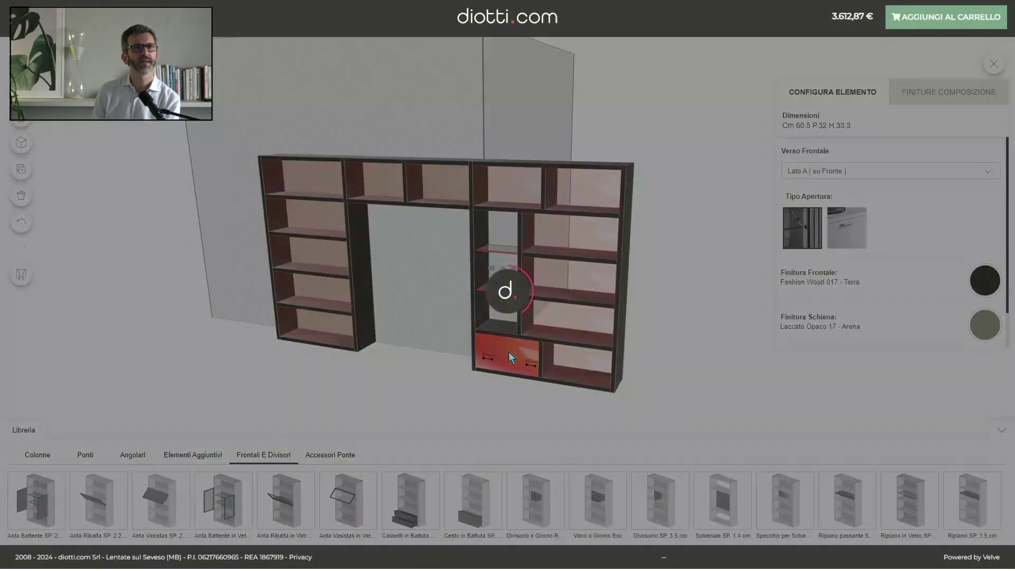
{"action": "left_click_drag", "start_coordinate": [478, 482], "coordinate": [579, 372]}
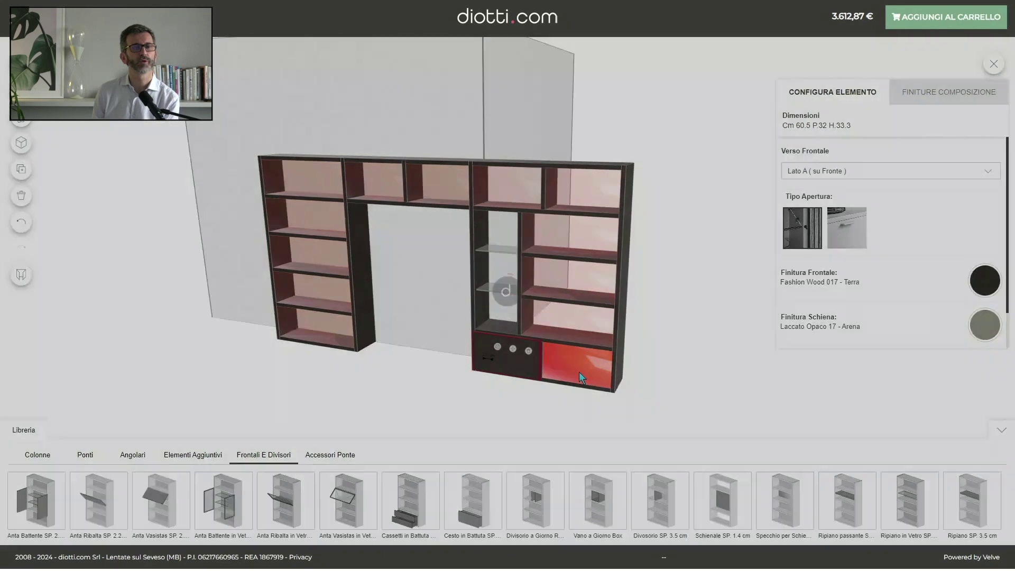
{"action": "left_click_drag", "start_coordinate": [159, 500], "coordinate": [528, 183]}
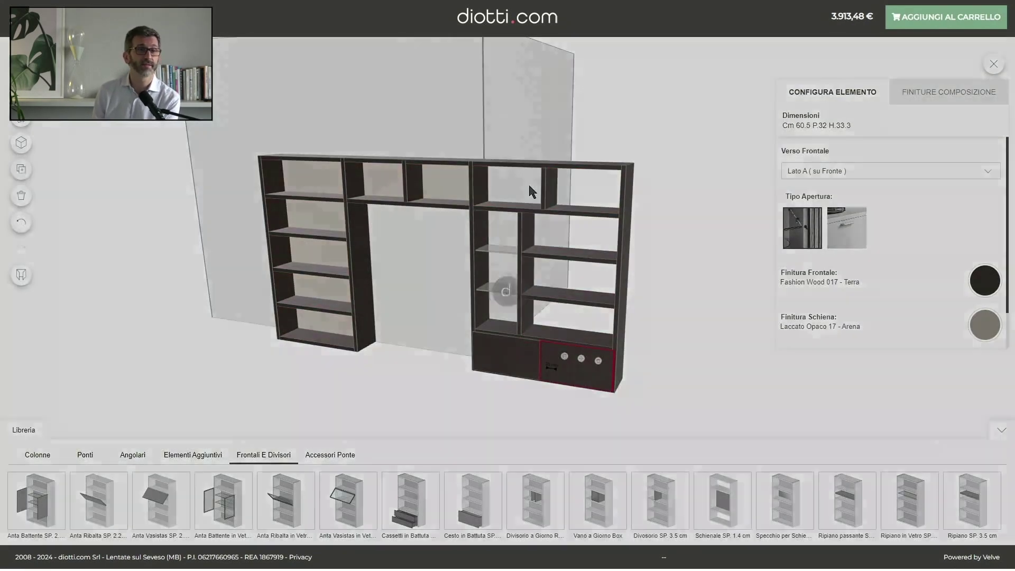
{"action": "left_click_drag", "start_coordinate": [178, 505], "coordinate": [582, 191]}
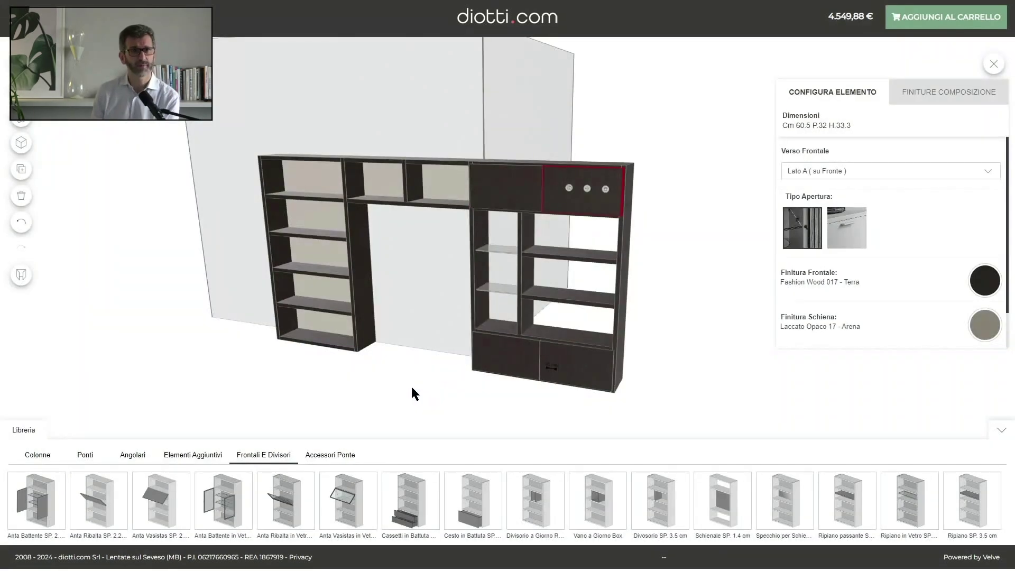
Step: Change the bridge's structure type to the one with a two-bay base unit and add the load-bearing back panel (Schiena Portante)
{"action": "left_click", "coordinate": [462, 188]}
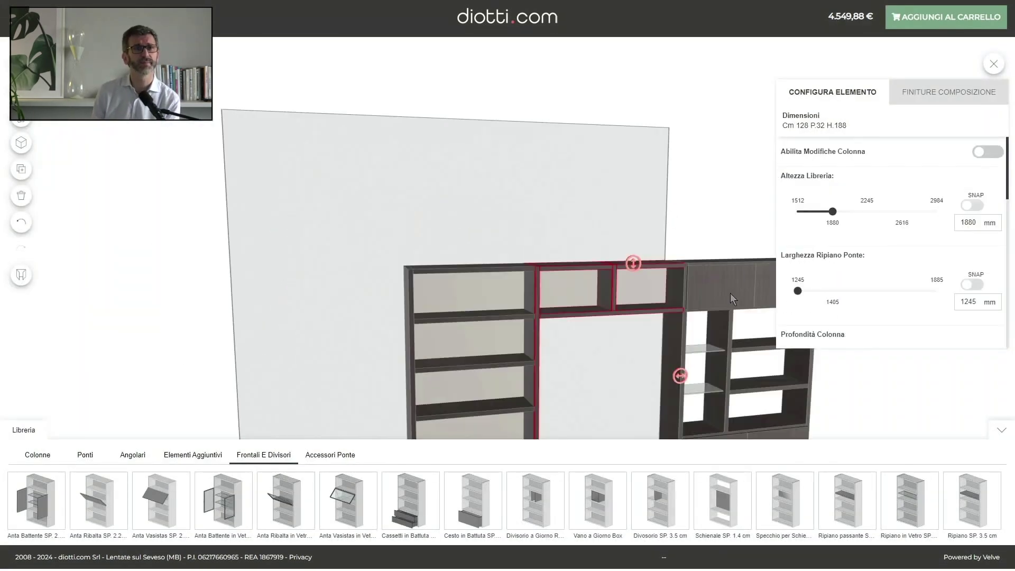
{"action": "scroll", "coordinate": [871, 215], "scroll_direction": "down", "scroll_amount": 1}
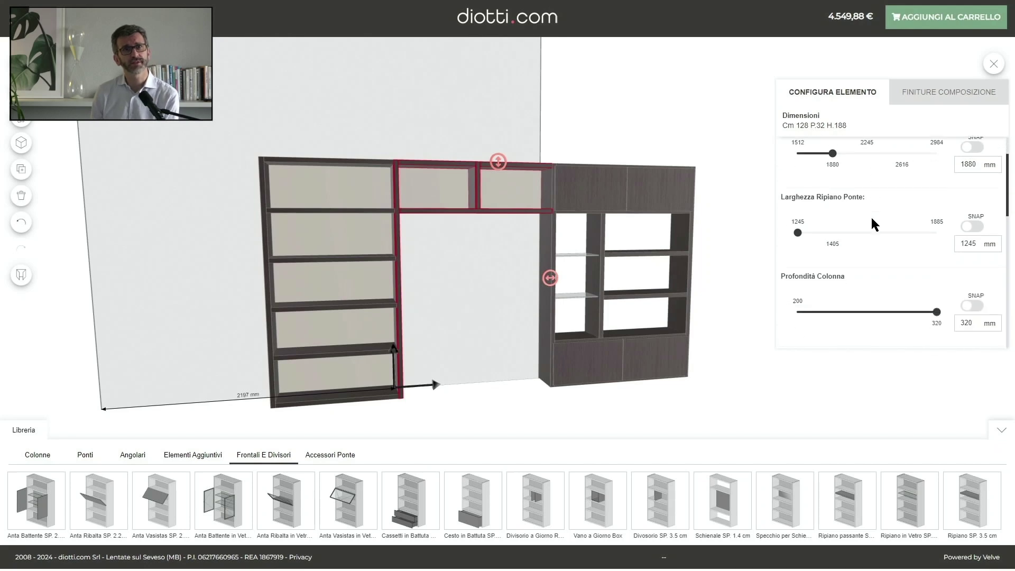
{"action": "scroll", "coordinate": [871, 217], "scroll_direction": "down", "scroll_amount": 3}
{"action": "left_click", "coordinate": [896, 240]}
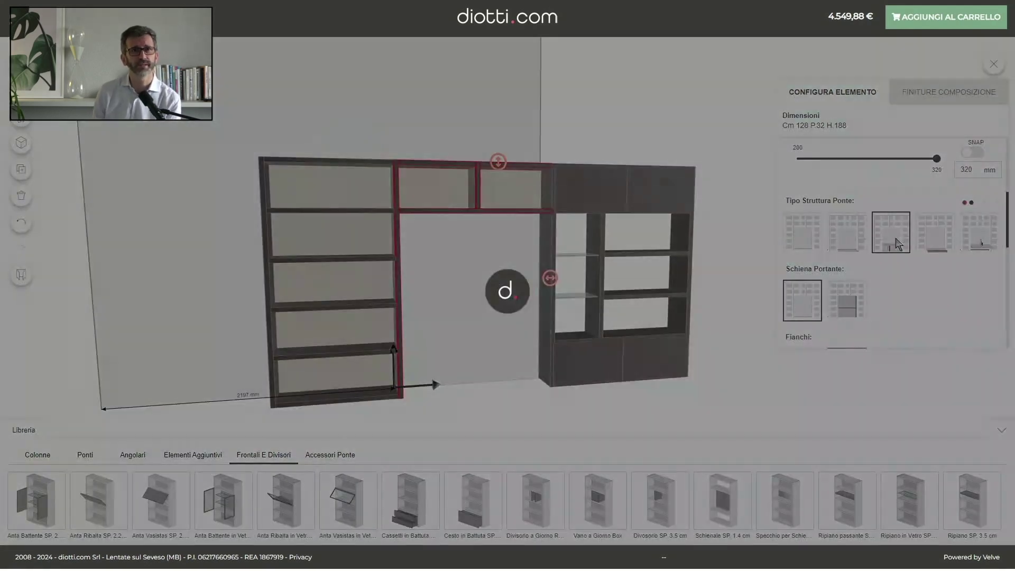
{"action": "scroll", "coordinate": [878, 249], "scroll_direction": "down", "scroll_amount": 1}
{"action": "left_click", "coordinate": [859, 255]}
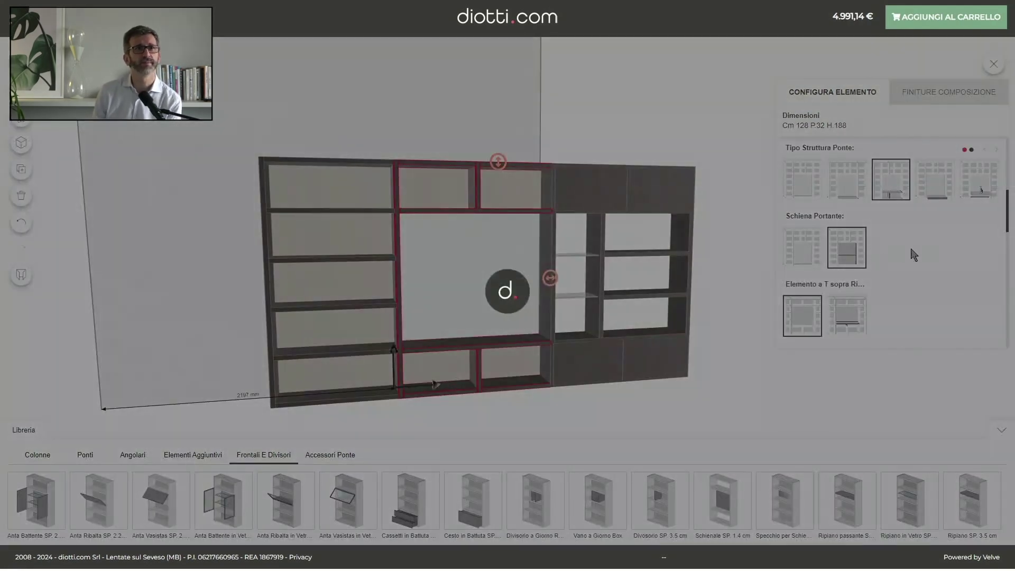
Step: Add the Porta DVD element above the bridge's base unit
{"action": "scroll", "coordinate": [936, 254], "scroll_direction": "down", "scroll_amount": 2}
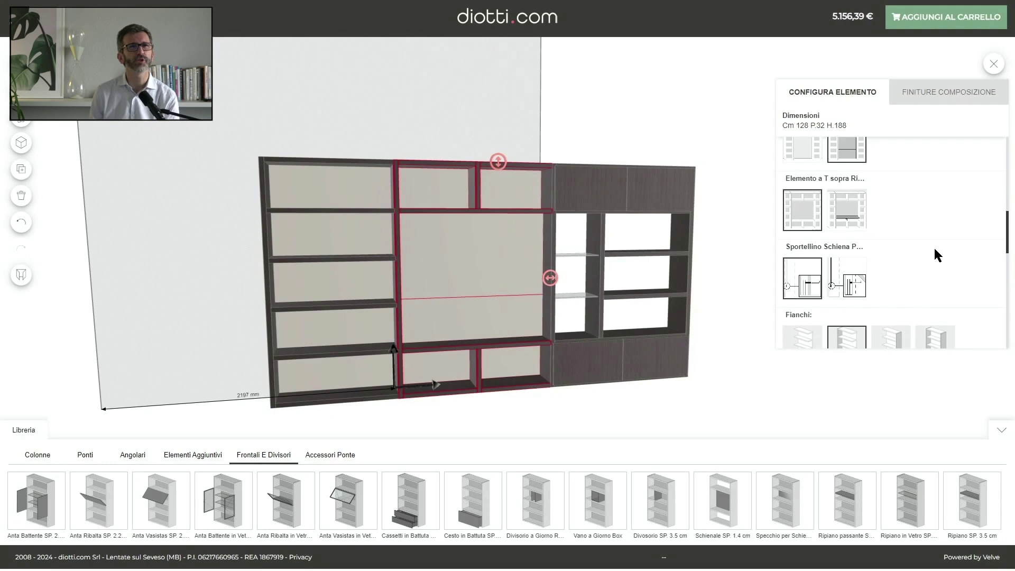
{"action": "scroll", "coordinate": [935, 255], "scroll_direction": "down", "scroll_amount": 4}
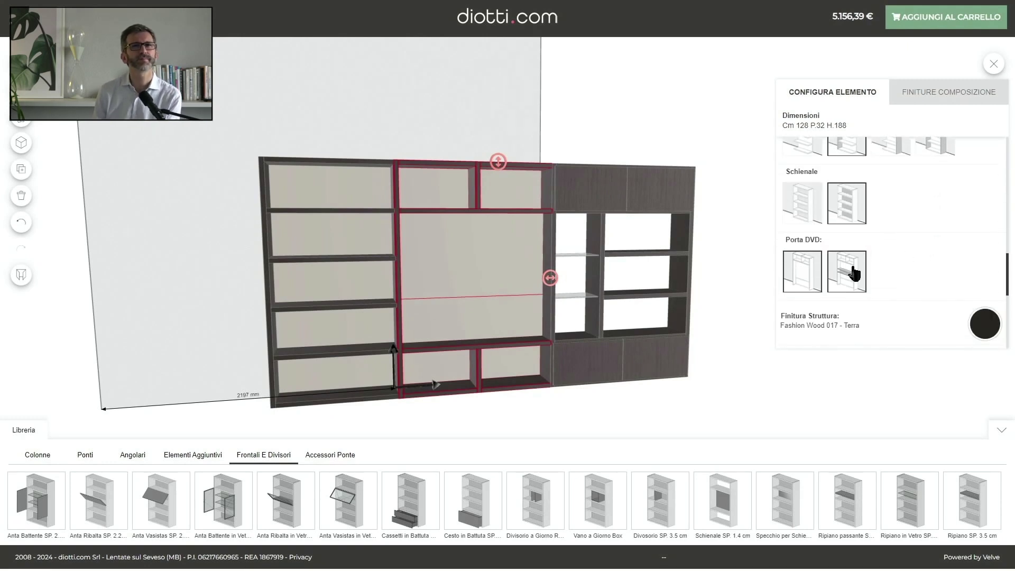
{"action": "left_click", "coordinate": [855, 273]}
{"action": "scroll", "coordinate": [924, 283], "scroll_direction": "down", "scroll_amount": 1}
{"action": "scroll", "coordinate": [920, 275], "scroll_direction": "up", "scroll_amount": 6}
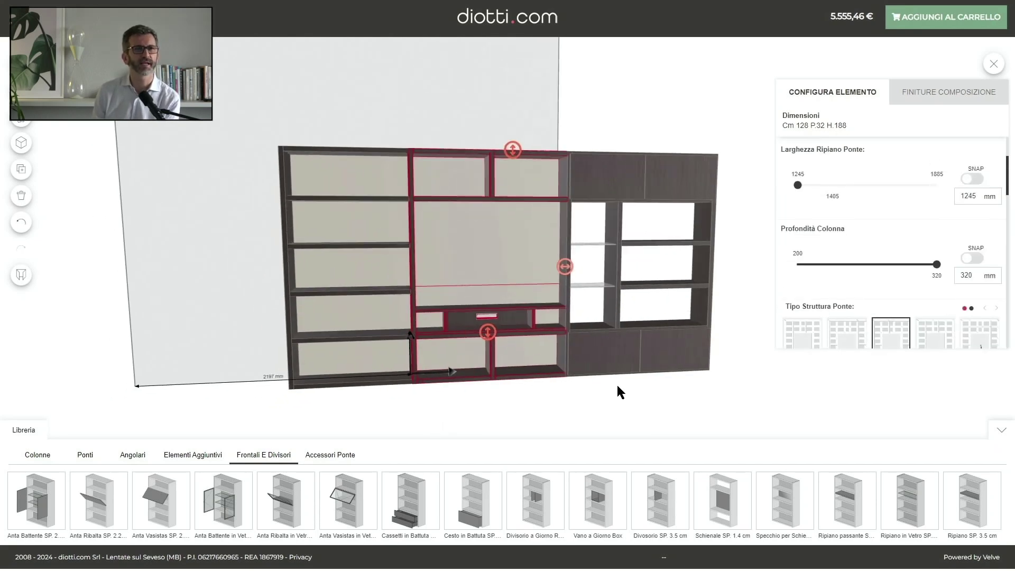
Step: Fit Cesto in Battuta drawers in the bridge's two base bays and the wall column's lowest compartment
{"action": "left_click_drag", "start_coordinate": [476, 499], "coordinate": [492, 460]}
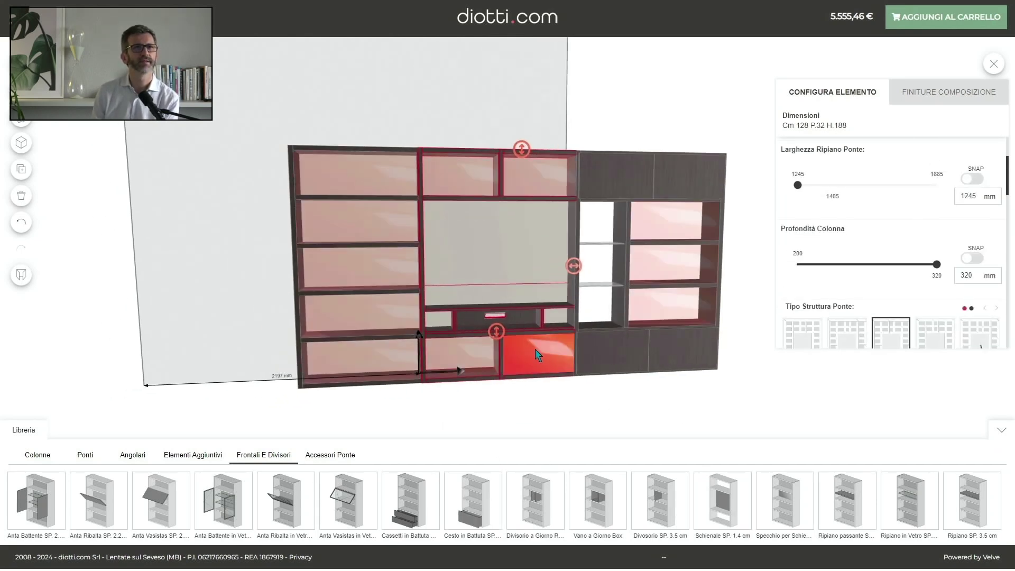
{"action": "left_click_drag", "start_coordinate": [535, 349], "coordinate": [536, 354]}
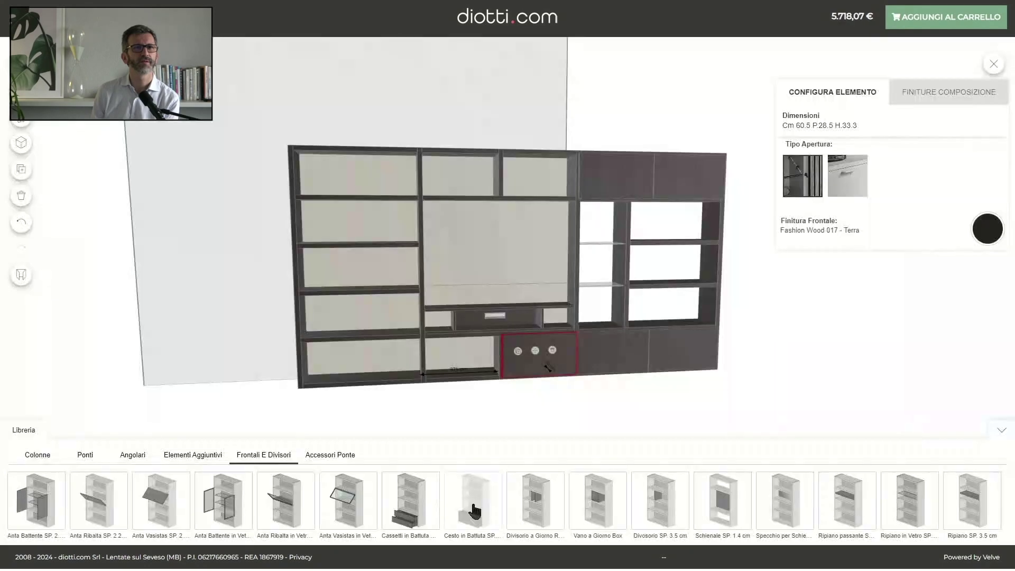
{"action": "left_click_drag", "start_coordinate": [473, 508], "coordinate": [459, 357]}
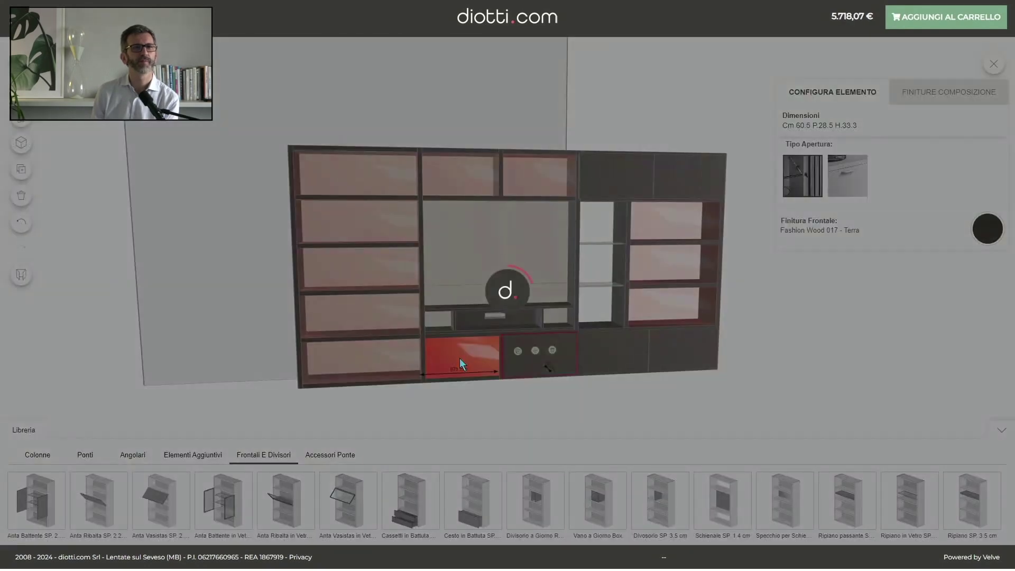
{"action": "left_click_drag", "start_coordinate": [476, 512], "coordinate": [359, 366]}
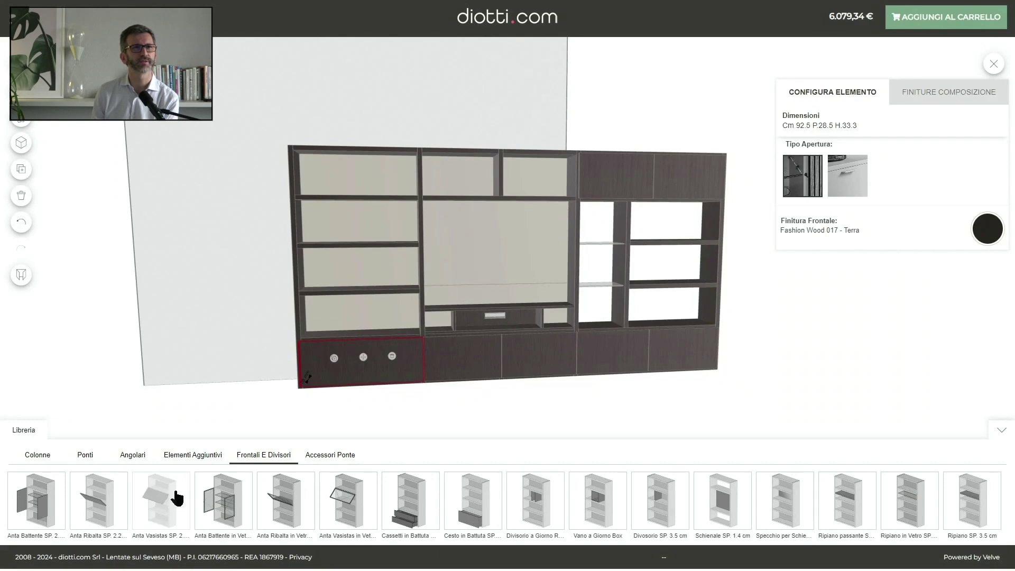
Step: Fit Anta Vasistas doors on the wall column's top compartment and the bridge's two upper bays
{"action": "left_click_drag", "start_coordinate": [171, 503], "coordinate": [375, 167]}
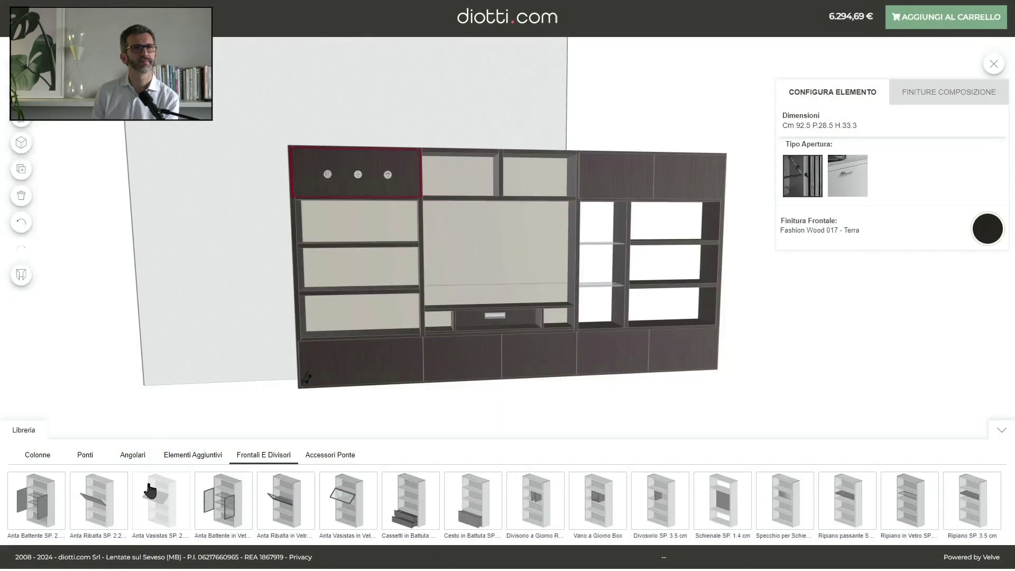
{"action": "left_click_drag", "start_coordinate": [164, 502], "coordinate": [450, 173]}
{"action": "left_click_drag", "start_coordinate": [161, 499], "coordinate": [549, 186]}
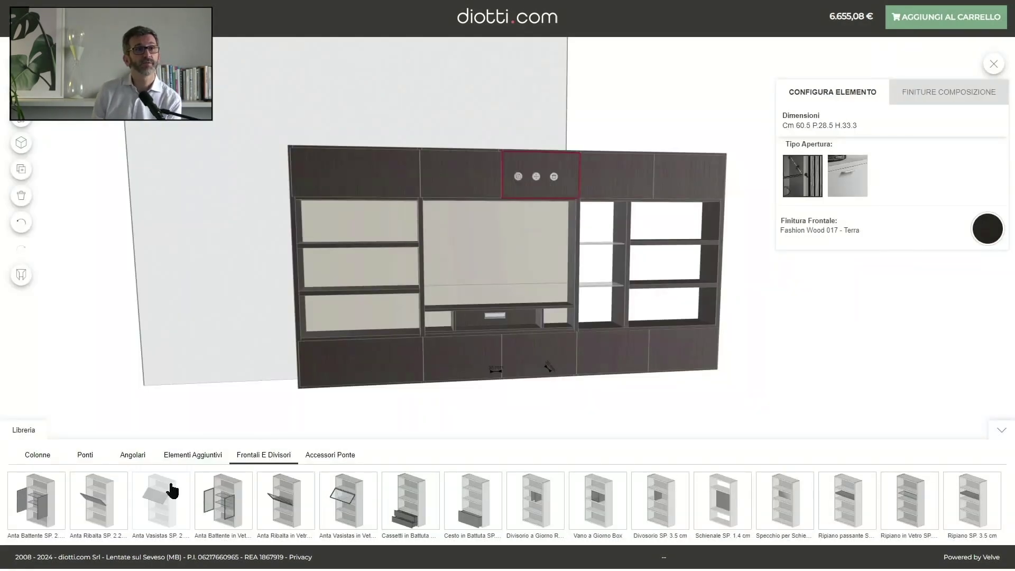
Step: Fit a glass Anta Vasistas on the wall column's second compartment from the top and a glass Anta Ribalta on the third
{"action": "left_click_drag", "start_coordinate": [340, 505], "coordinate": [369, 227]}
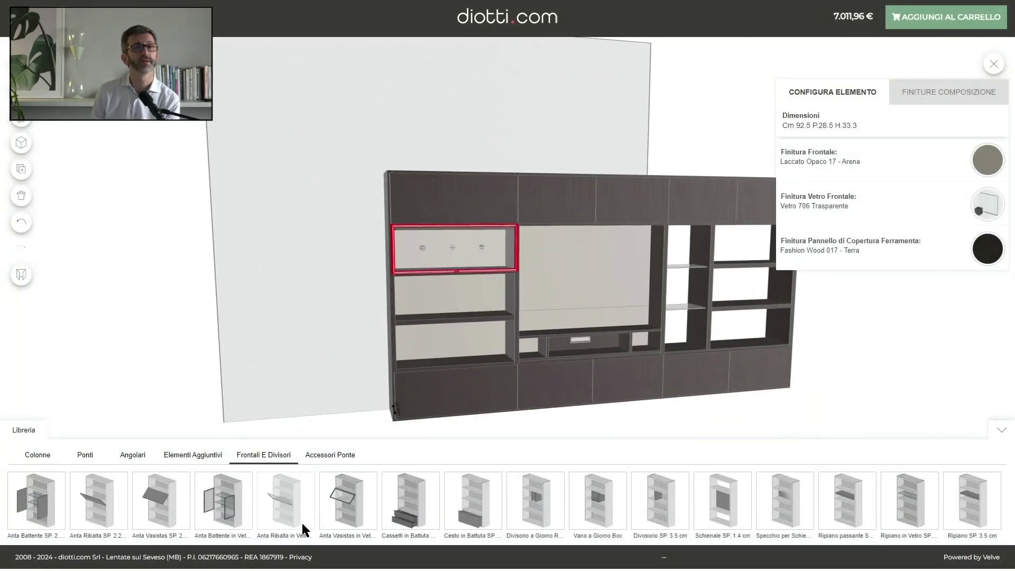
{"action": "left_click_drag", "start_coordinate": [294, 517], "coordinate": [447, 297]}
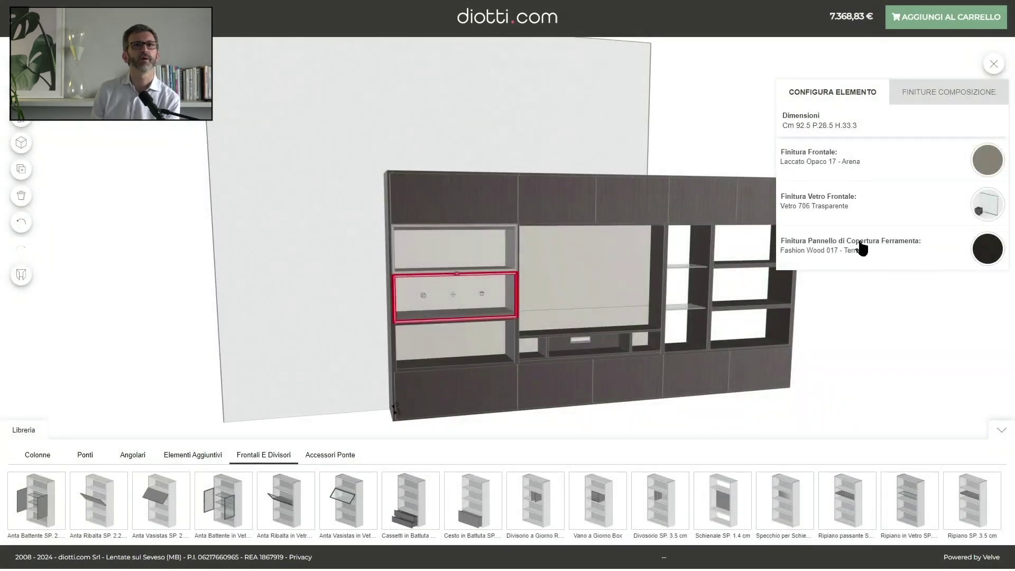
Step: Set the finish of all the composition's fronts to Laccato Opaco 17 - Arena, filtering the materials by Laccato Opaco
{"action": "left_click_drag", "start_coordinate": [848, 338], "coordinate": [762, 339]}
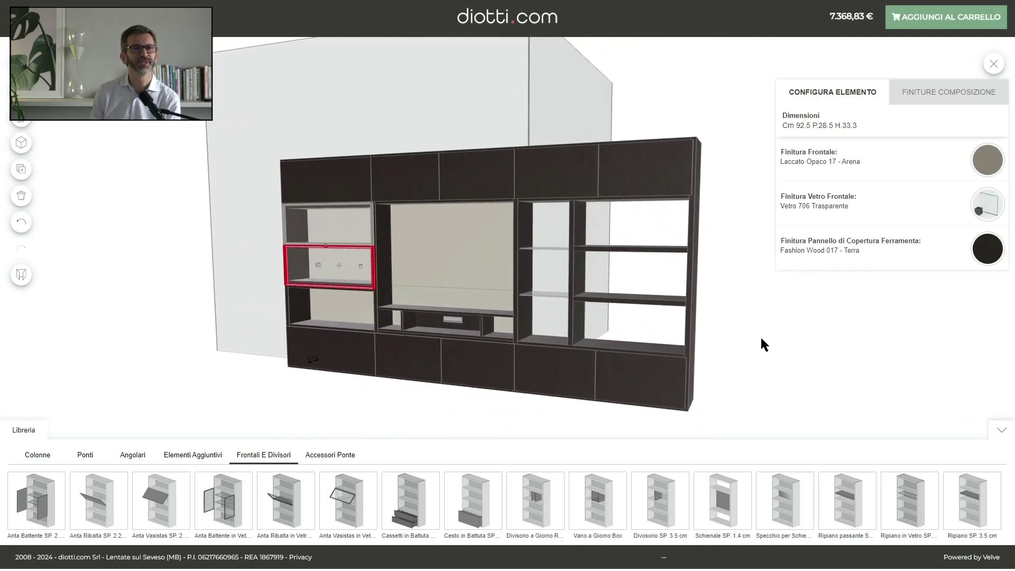
{"action": "left_click", "coordinate": [972, 91]}
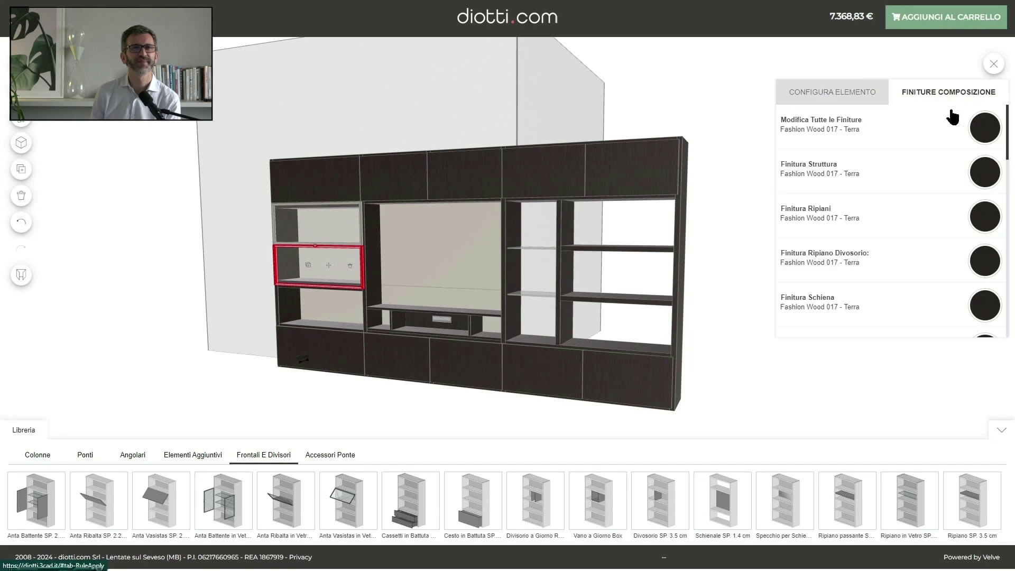
{"action": "scroll", "coordinate": [851, 257], "scroll_direction": "down", "scroll_amount": 3}
{"action": "left_click", "coordinate": [844, 246]}
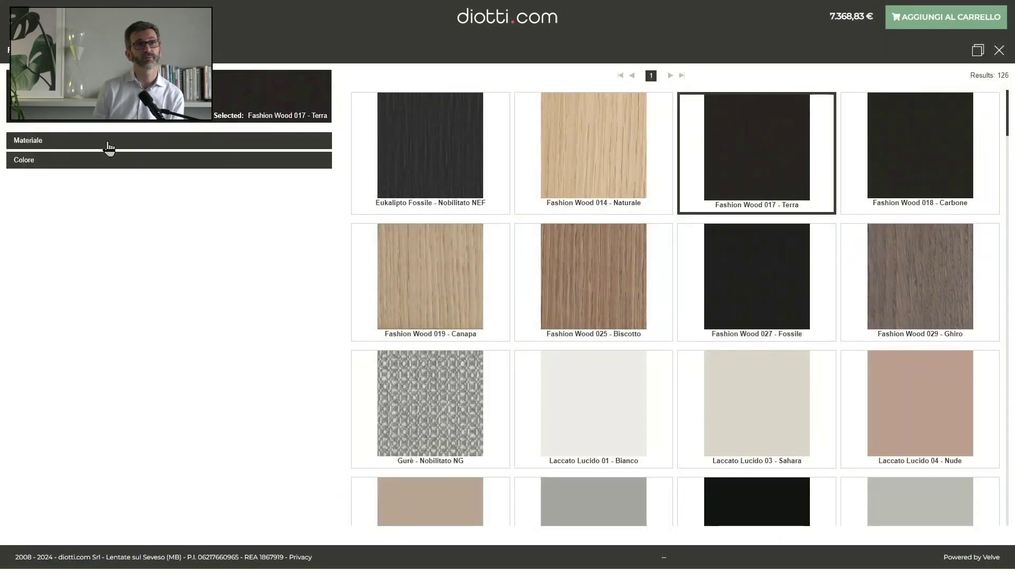
{"action": "left_click", "coordinate": [33, 147]}
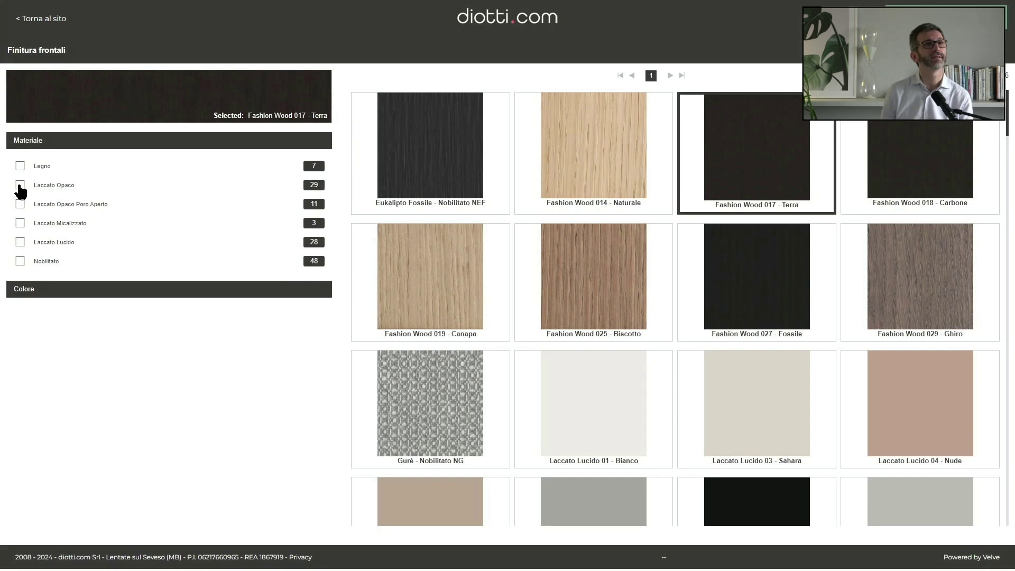
{"action": "left_click", "coordinate": [91, 227]}
{"action": "scroll", "coordinate": [793, 296], "scroll_direction": "down", "scroll_amount": 4}
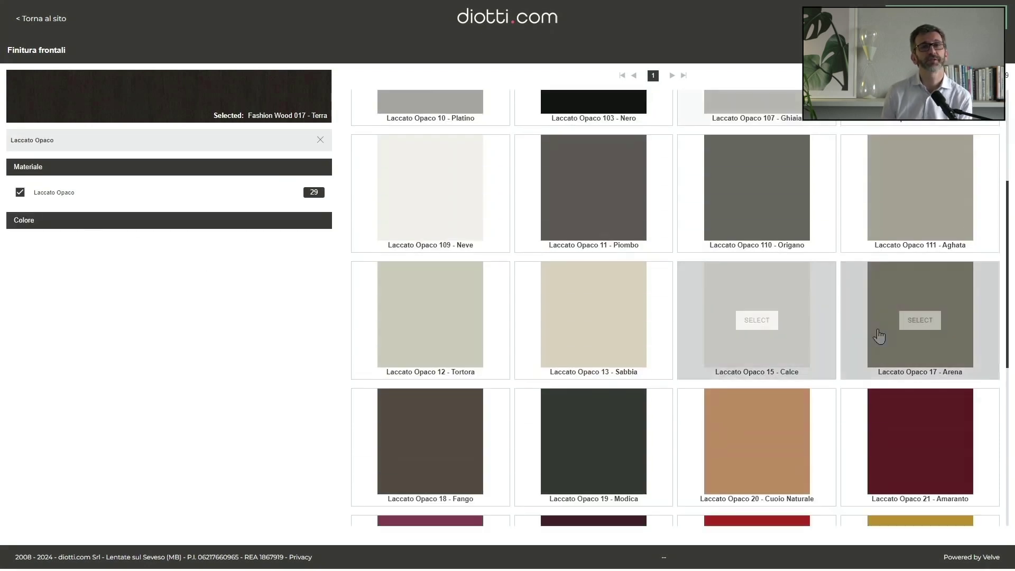
{"action": "left_click", "coordinate": [920, 321]}
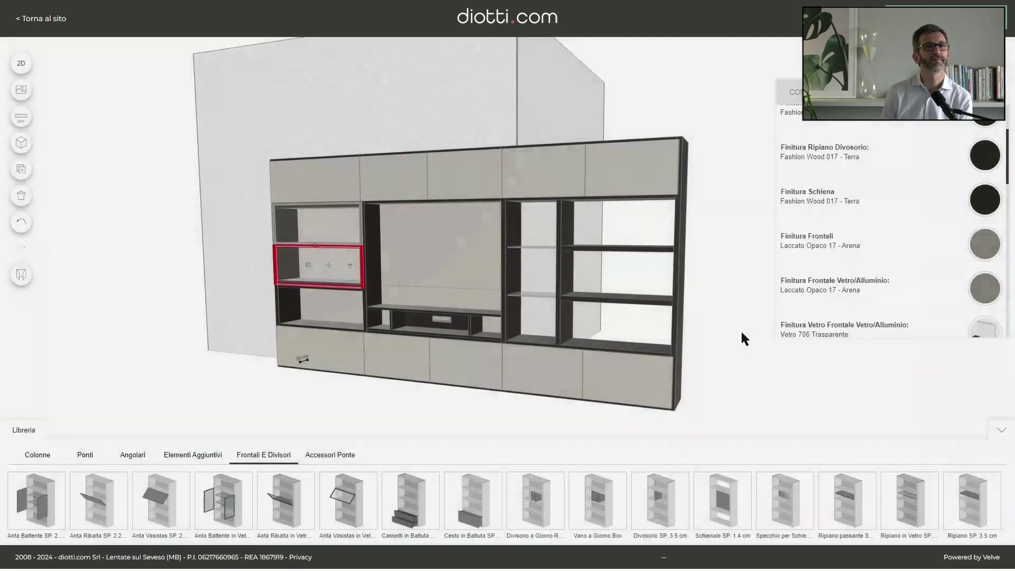
Step: Run the opening animation of the doors and drawers, and add the finished bookcase to the cart
{"action": "left_click_drag", "start_coordinate": [740, 329], "coordinate": [619, 301]}
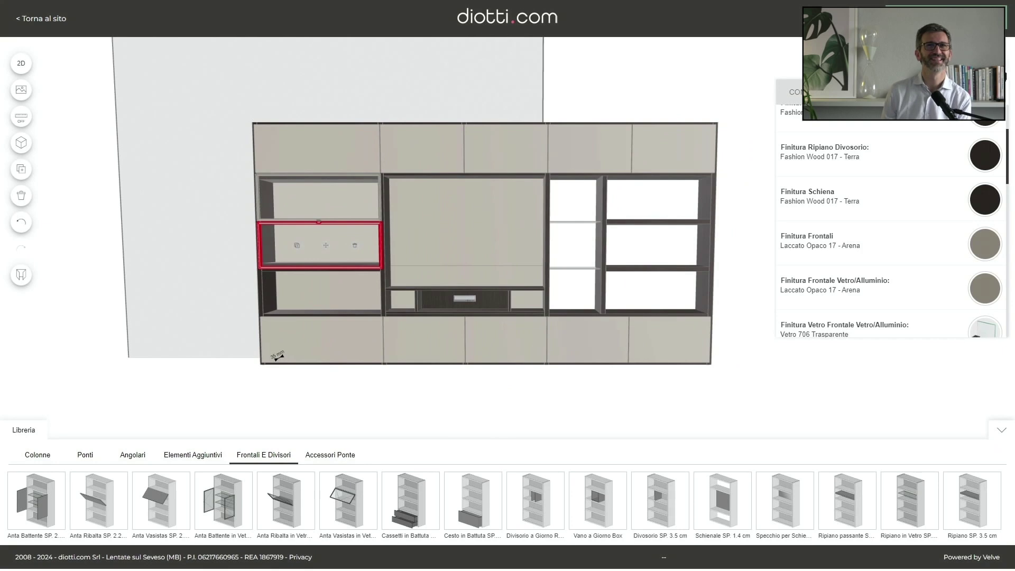
{"action": "left_click_drag", "start_coordinate": [779, 220], "coordinate": [845, 258]}
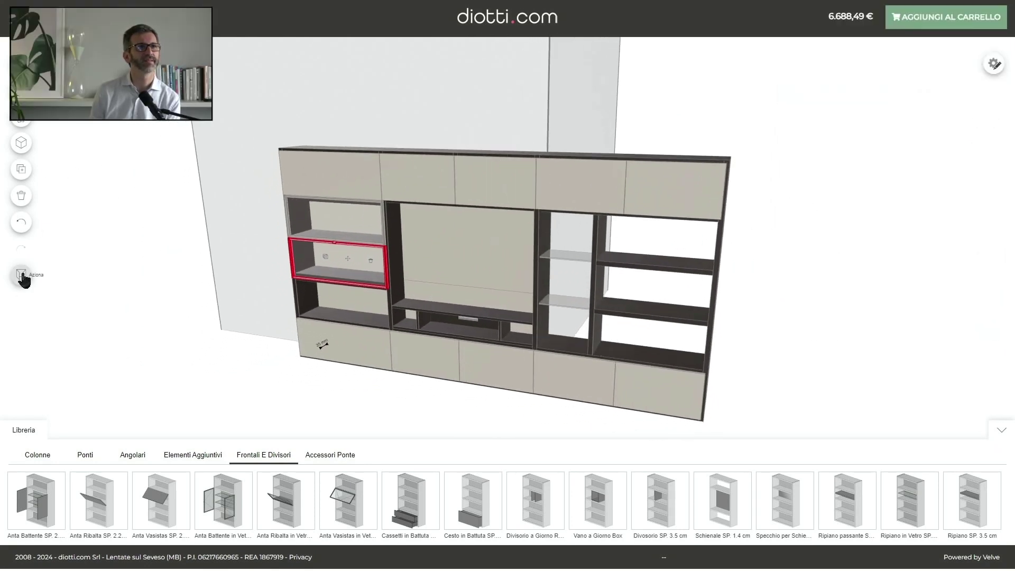
{"action": "left_click", "coordinate": [22, 276]}
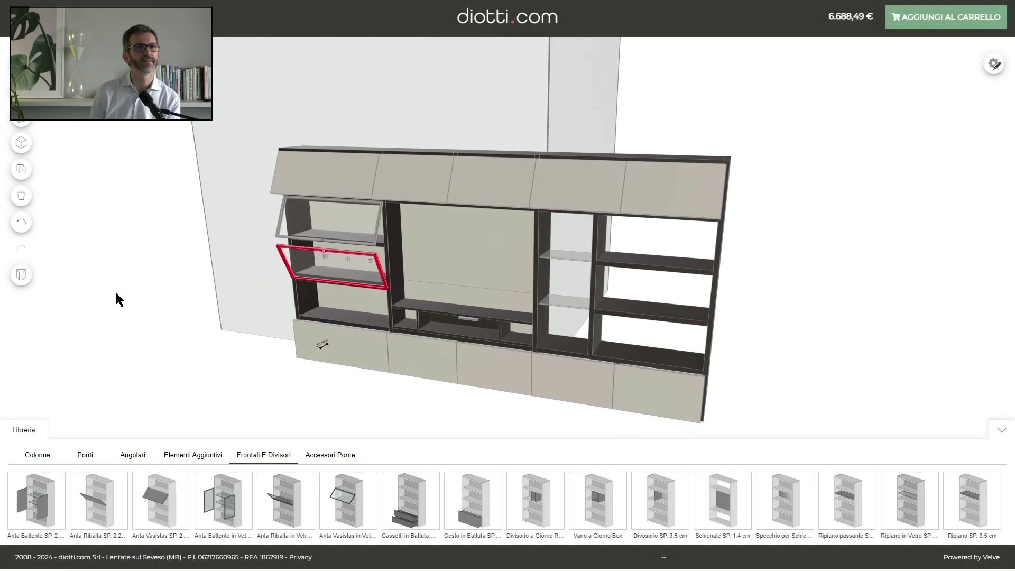
{"action": "left_click", "coordinate": [946, 26]}
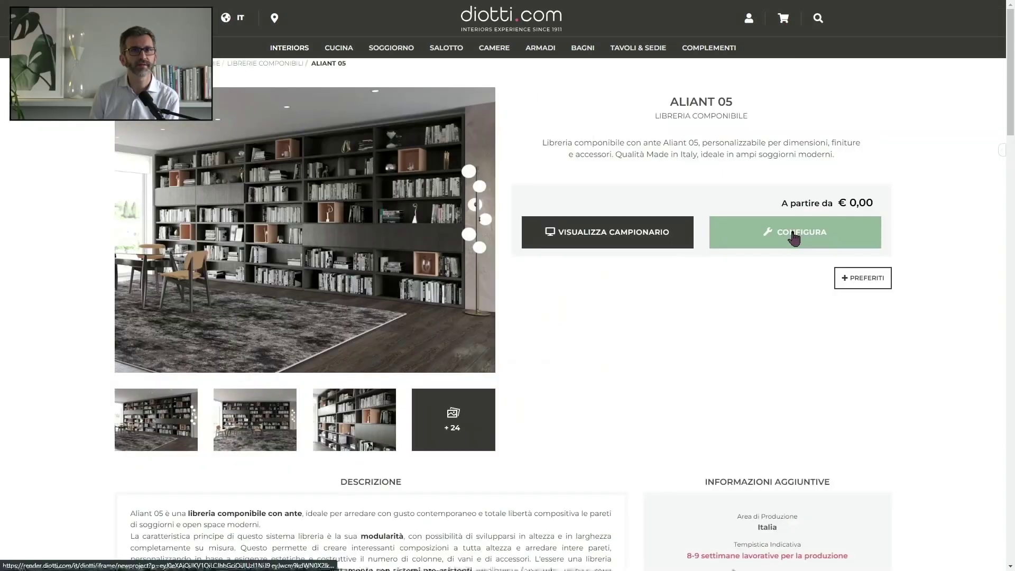
Step: Start a new Aliant 05 configuration with height snapping enabled and a default height of 1512 mm
{"action": "left_click", "coordinate": [730, 233]}
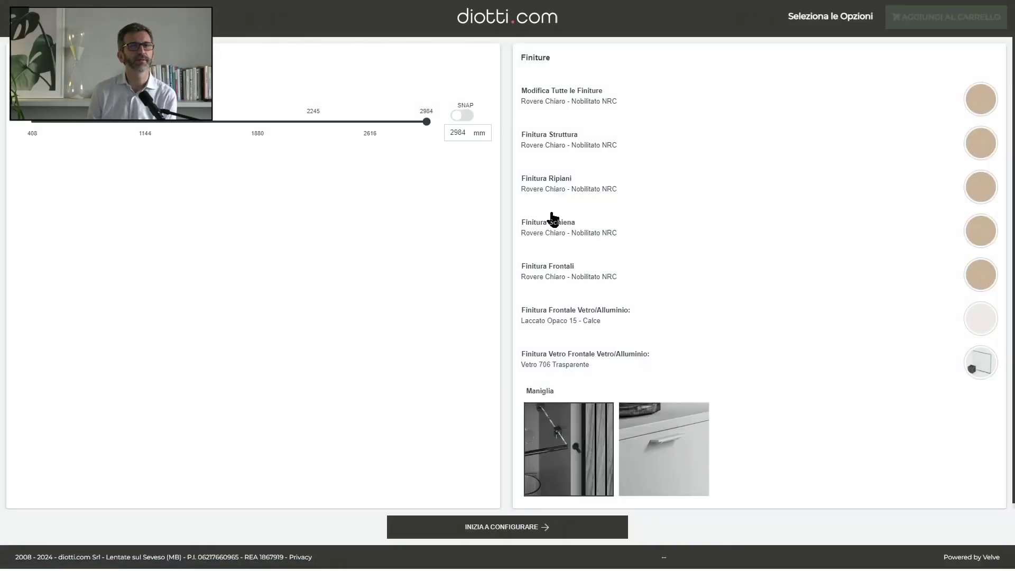
{"action": "left_click", "coordinate": [462, 115]}
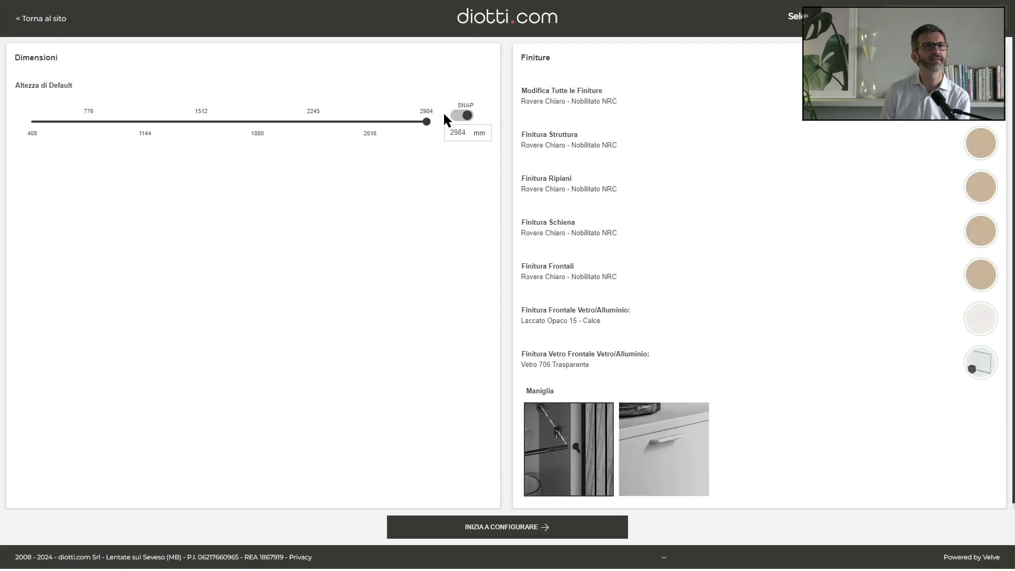
{"action": "left_click", "coordinate": [199, 113]}
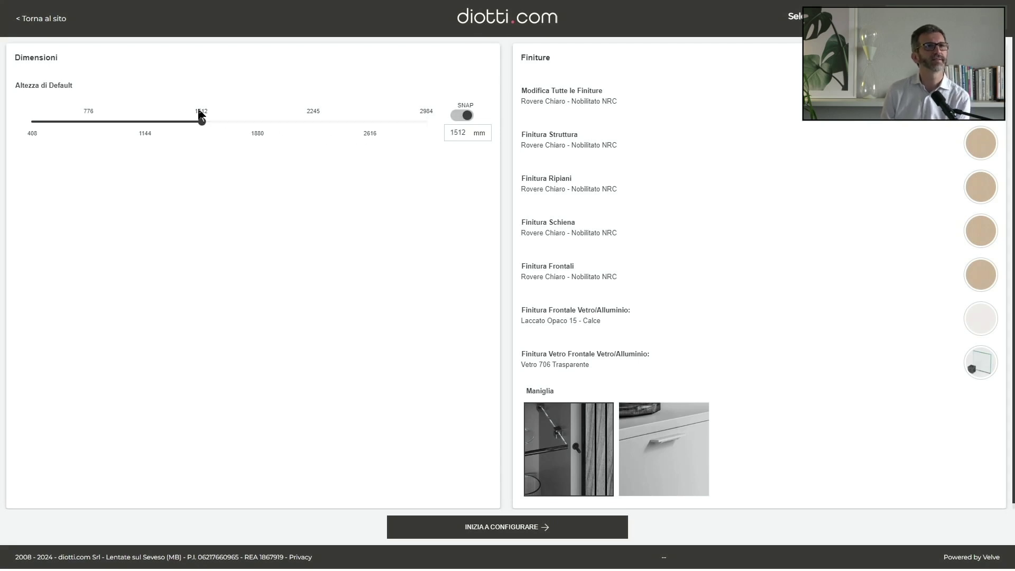
Step: Set all finishes to Laccato Opaco 65 - Tè Verde, filtering the materials by Laccato Opaco
{"action": "left_click", "coordinate": [576, 109]}
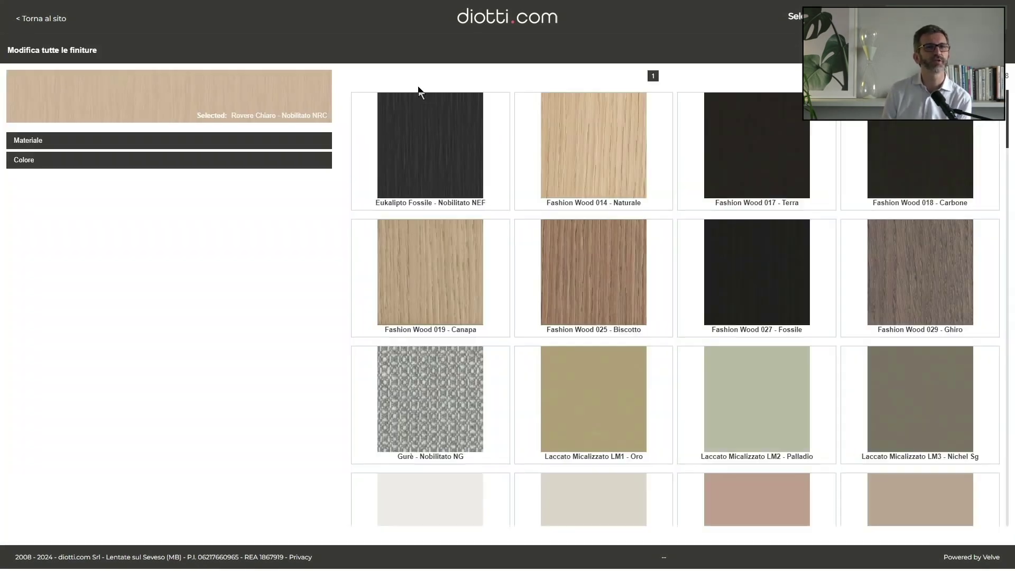
{"action": "left_click", "coordinate": [225, 142]}
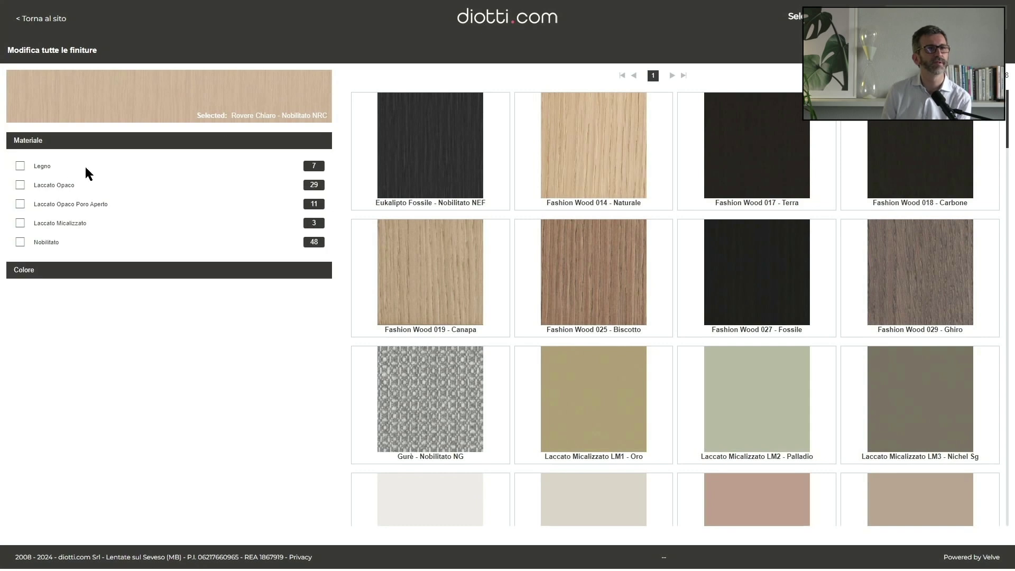
{"action": "left_click", "coordinate": [23, 185]}
{"action": "scroll", "coordinate": [701, 372], "scroll_direction": "down", "scroll_amount": 10}
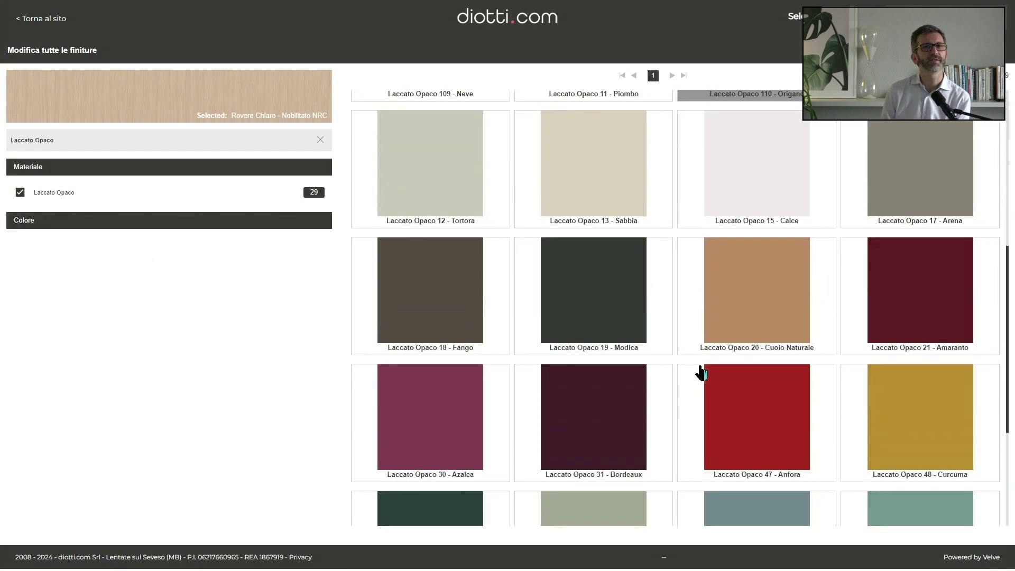
{"action": "left_click", "coordinate": [591, 337]}
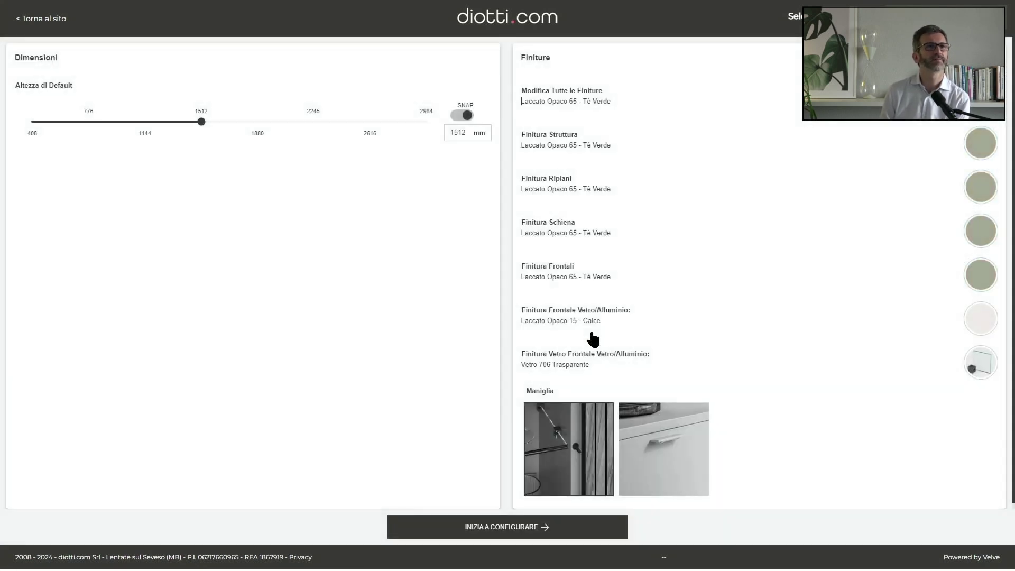
Step: Set the back panel finish to Laccato Opaco 108 - Moka Shine, filtering the materials by Laccato Opaco
{"action": "left_click", "coordinate": [563, 224]}
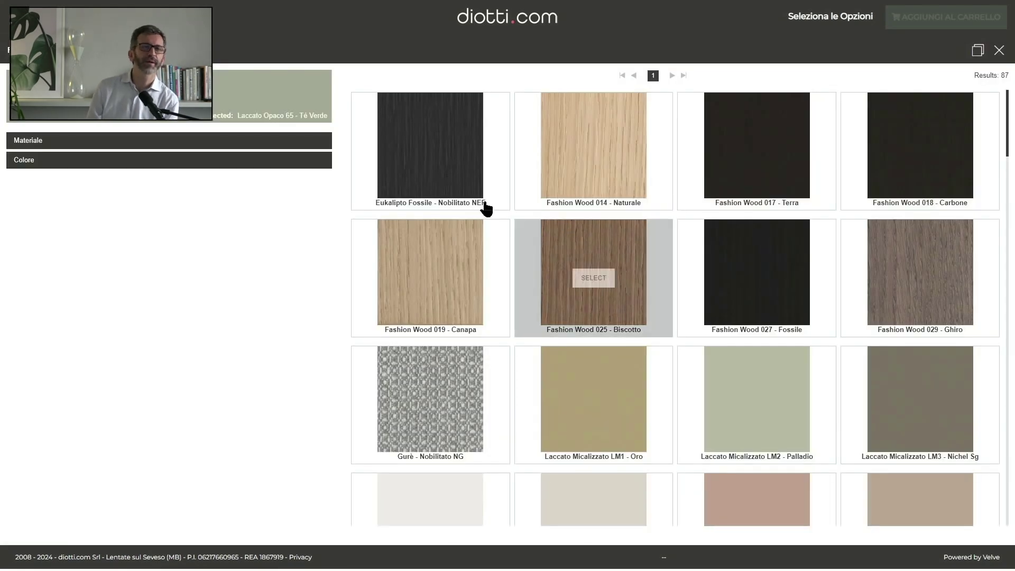
{"action": "left_click", "coordinate": [186, 142]}
{"action": "left_click", "coordinate": [20, 185]}
{"action": "mouse_move", "coordinate": [874, 253]}
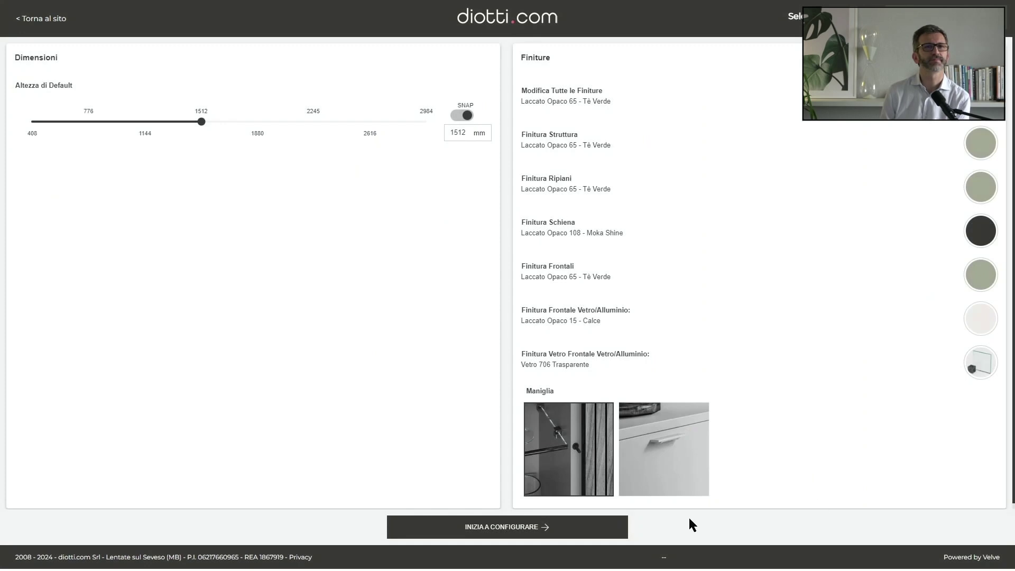
Step: Begin the composition with two adjacent A Parete P. 32 cm columns and narrow the first one to a 605 mm shelf width
{"action": "left_click", "coordinate": [587, 526]}
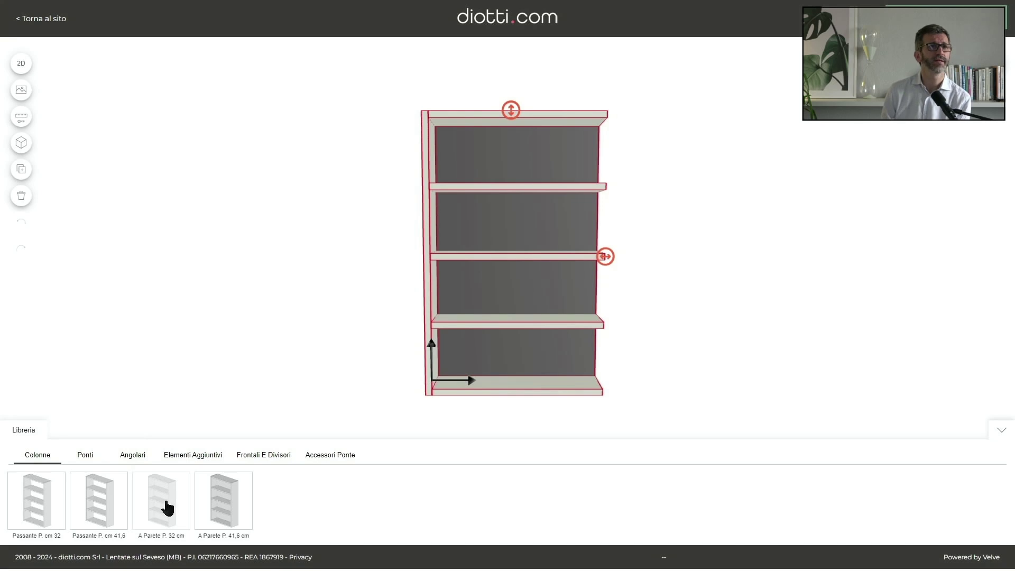
{"action": "left_click", "coordinate": [161, 510]}
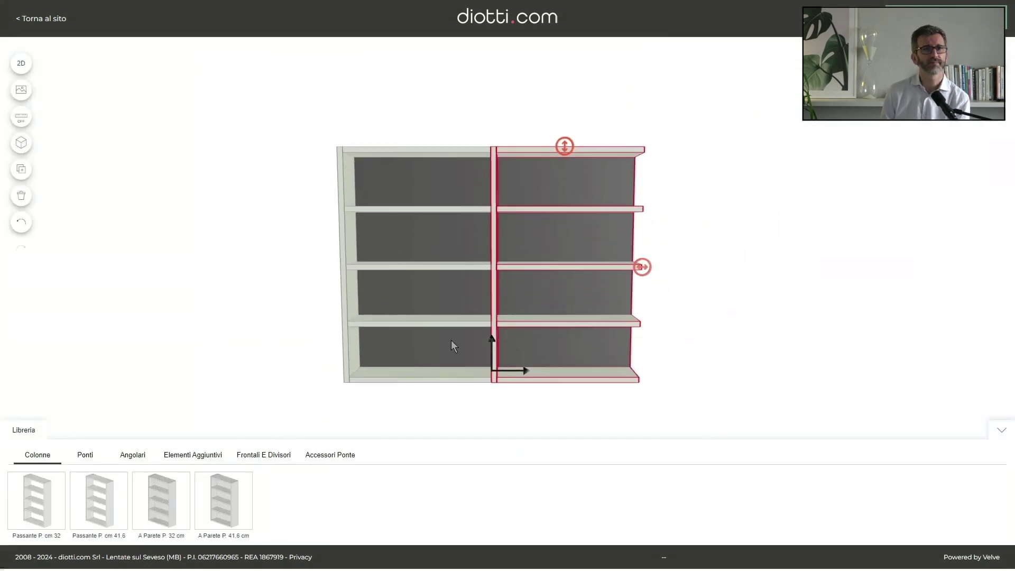
{"action": "left_click", "coordinate": [445, 370]}
{"action": "left_click_drag", "start_coordinate": [451, 268], "coordinate": [426, 271]}
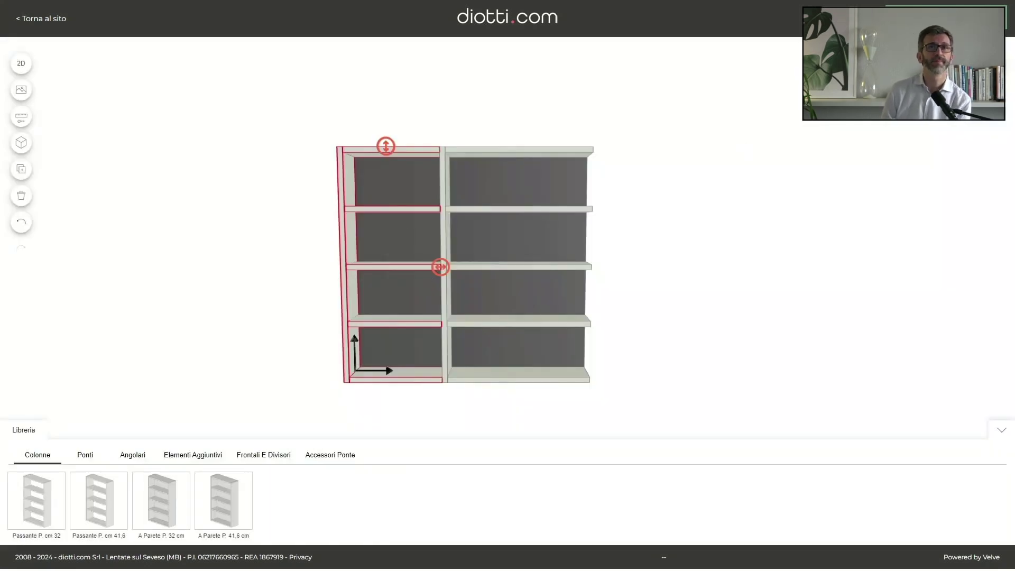
Step: Remove the top intermediate shelf from the narrow column by enabling column modifications, and switch the modification mode off again
{"action": "left_click", "coordinate": [987, 152]}
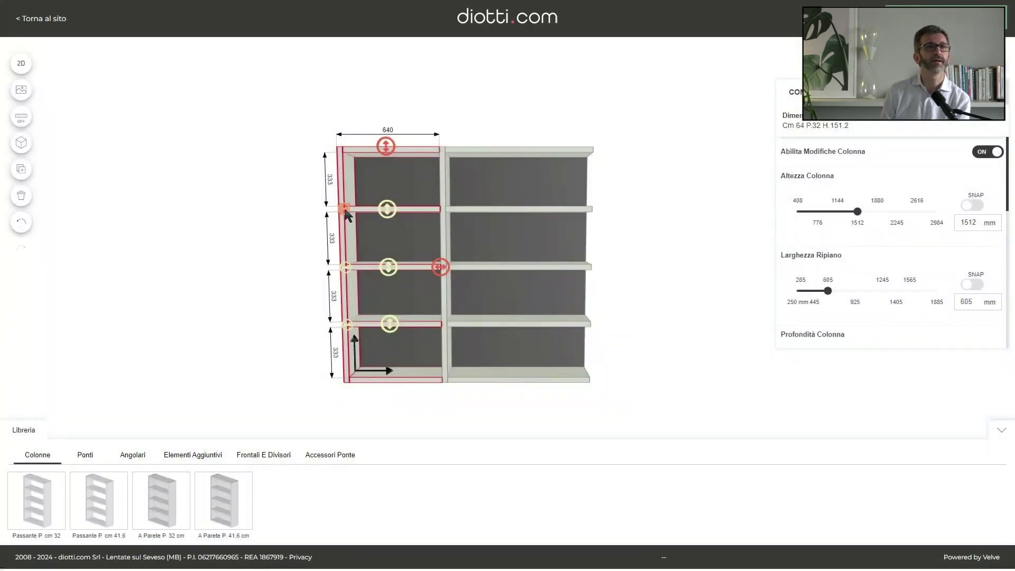
{"action": "left_click", "coordinate": [344, 208]}
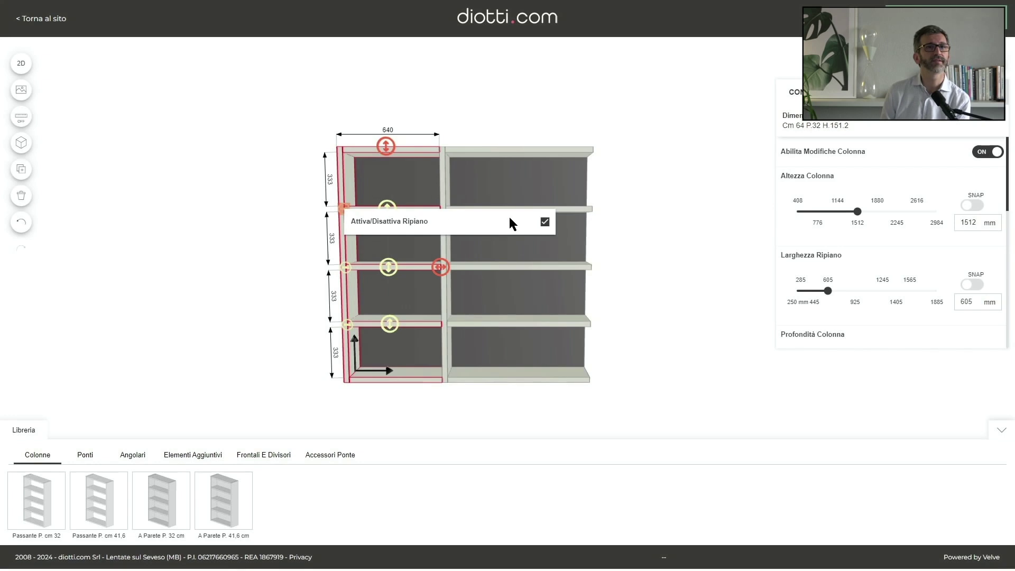
{"action": "left_click", "coordinate": [544, 221]}
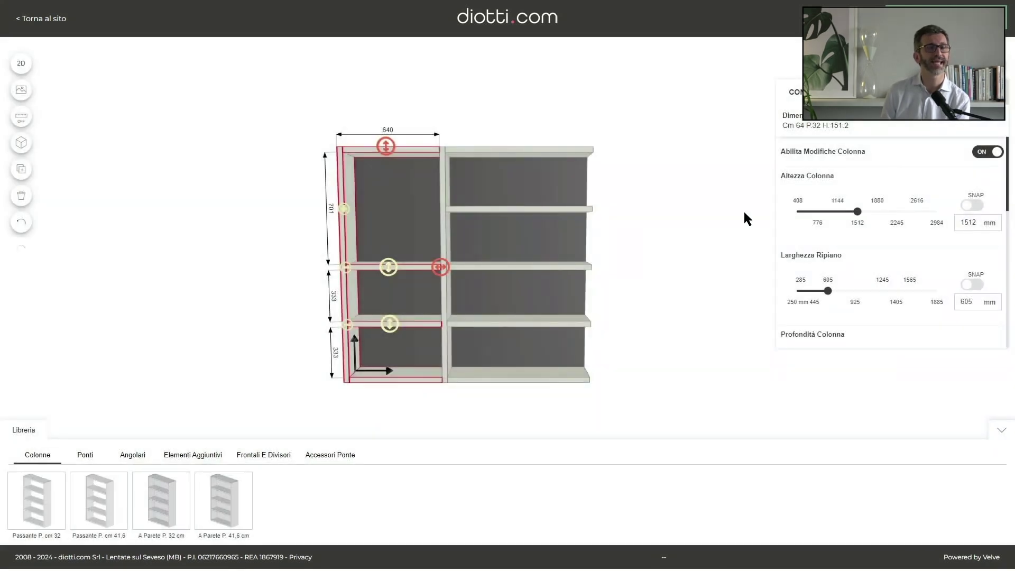
{"action": "left_click", "coordinate": [990, 154]}
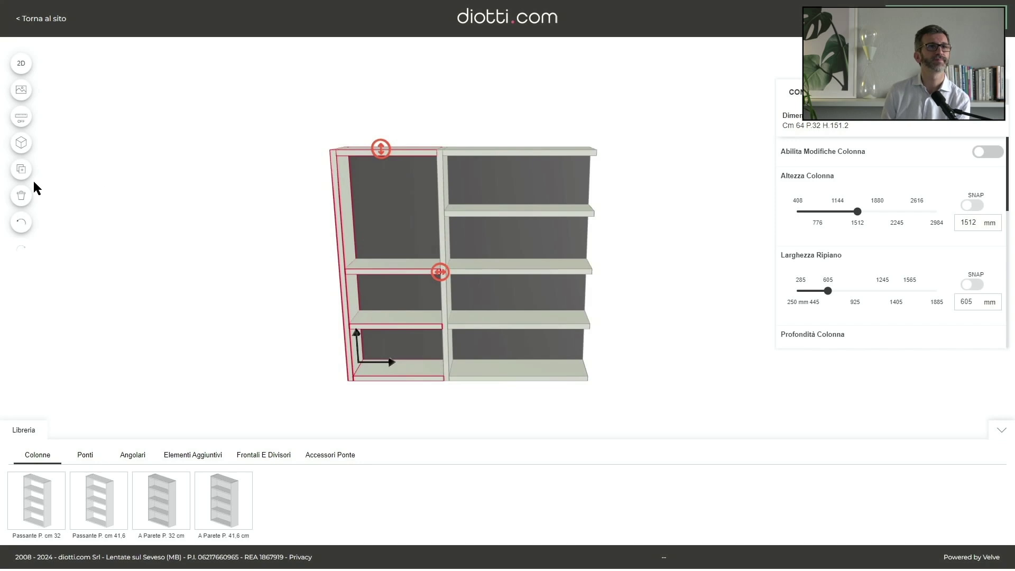
Step: Duplicate the narrow column, attach the copy at the right end of the bookcase, and close it with side panels on both sides
{"action": "left_click", "coordinate": [21, 169]}
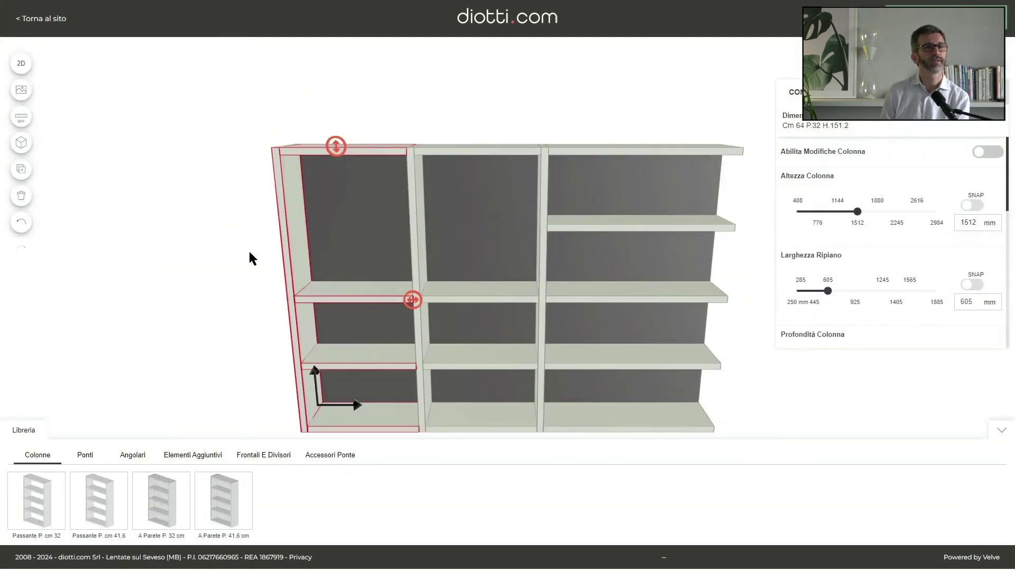
{"action": "left_click_drag", "start_coordinate": [404, 377], "coordinate": [646, 381]}
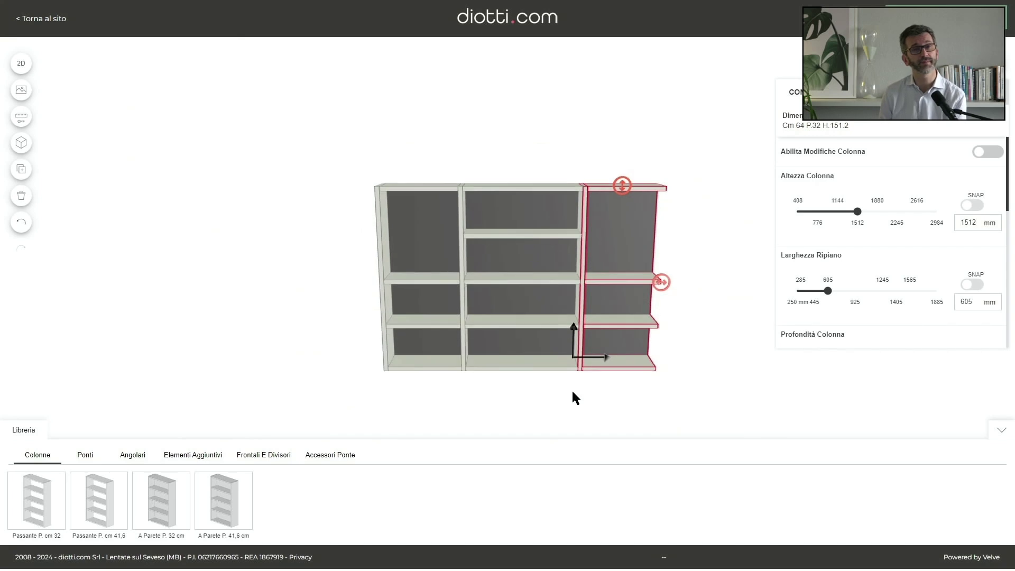
{"action": "scroll", "coordinate": [846, 222], "scroll_direction": "down", "scroll_amount": 5}
{"action": "left_click", "coordinate": [936, 252]}
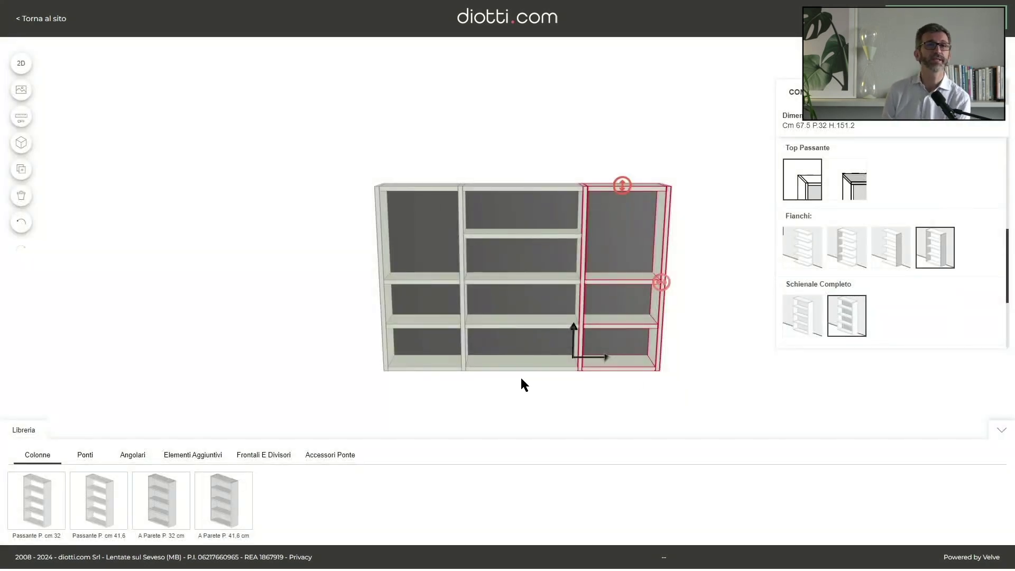
Step: Fit glass Anta Battente doors on the top compartments of both outer columns, with the right column's door using the second opening direction
{"action": "left_click", "coordinate": [206, 461]}
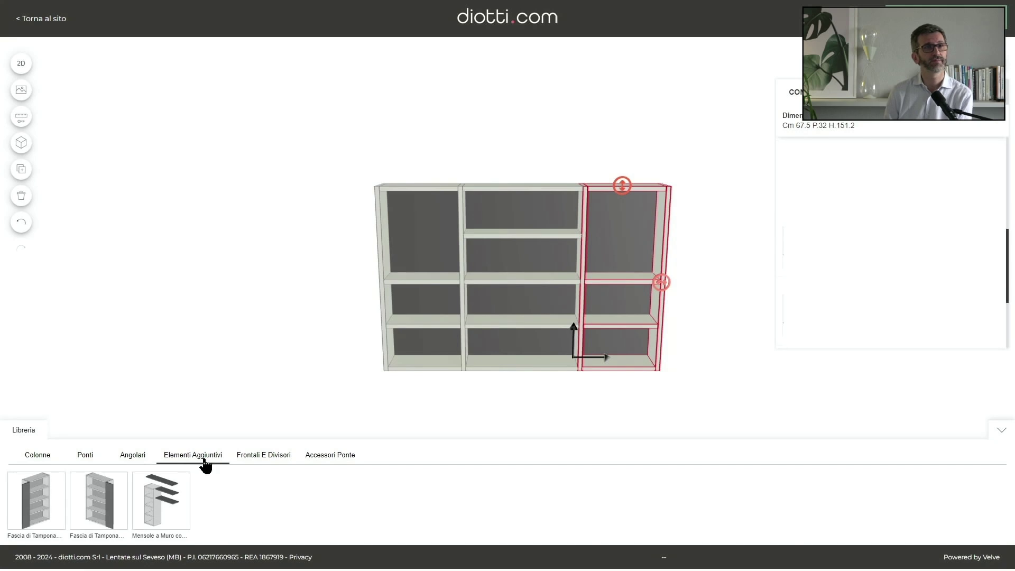
{"action": "left_click", "coordinate": [261, 457]}
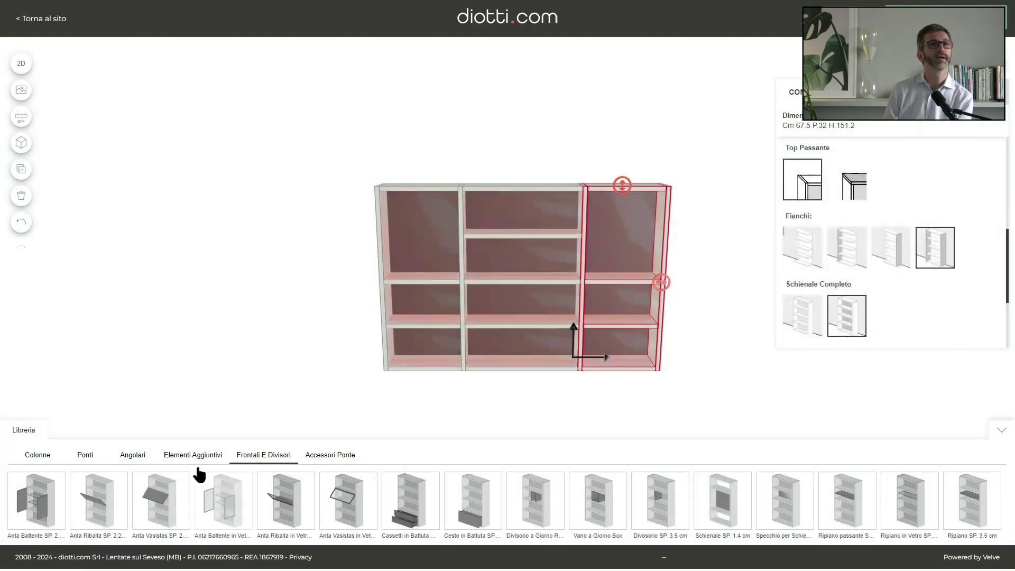
{"action": "left_click_drag", "start_coordinate": [199, 474], "coordinate": [431, 233]}
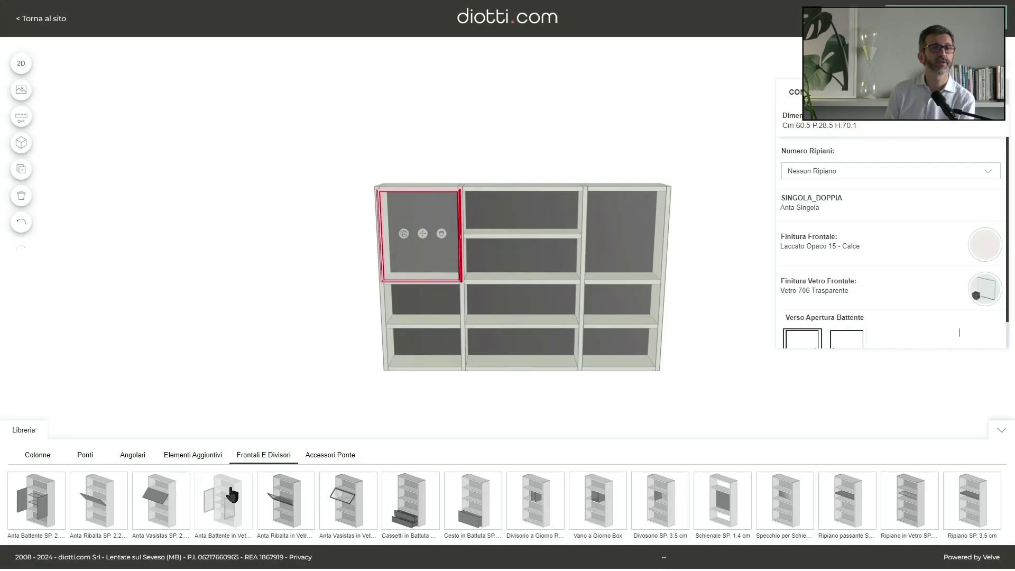
{"action": "left_click_drag", "start_coordinate": [224, 499], "coordinate": [642, 229]}
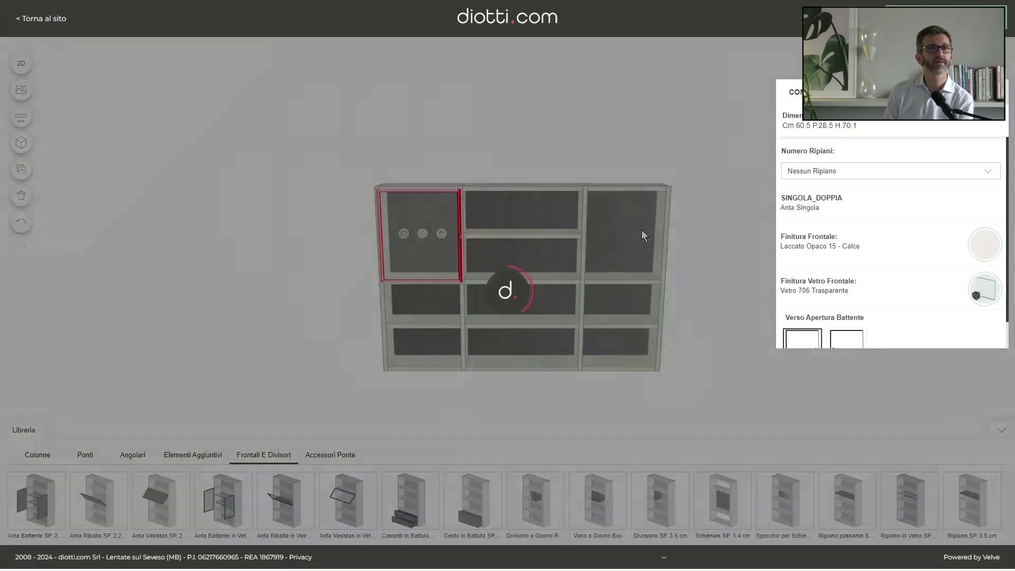
{"action": "left_click", "coordinate": [847, 336]}
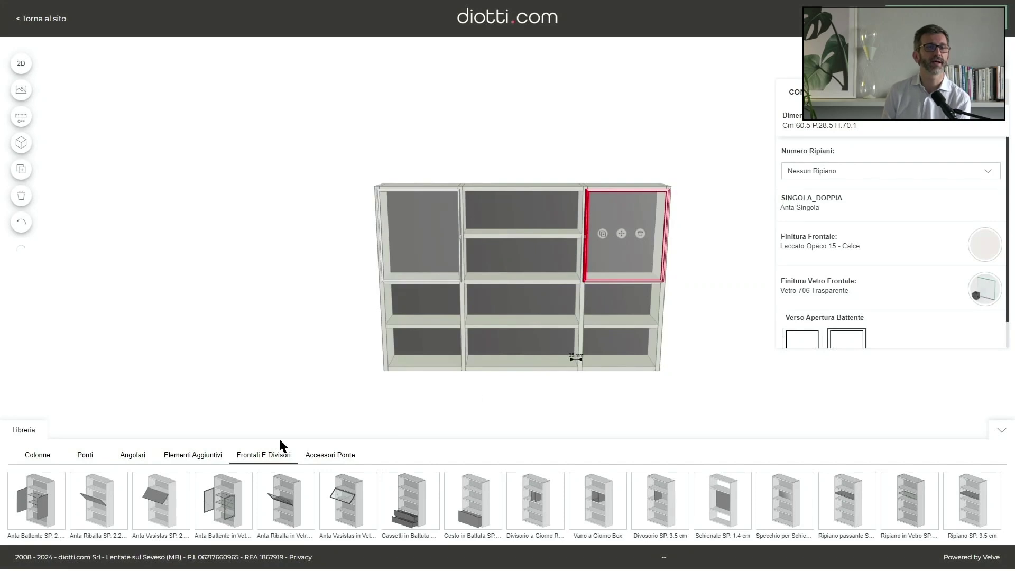
Step: Fit Cassetti in Battuta drawers in the left column's compartment directly below the glass door
{"action": "left_click_drag", "start_coordinate": [418, 496], "coordinate": [433, 310]}
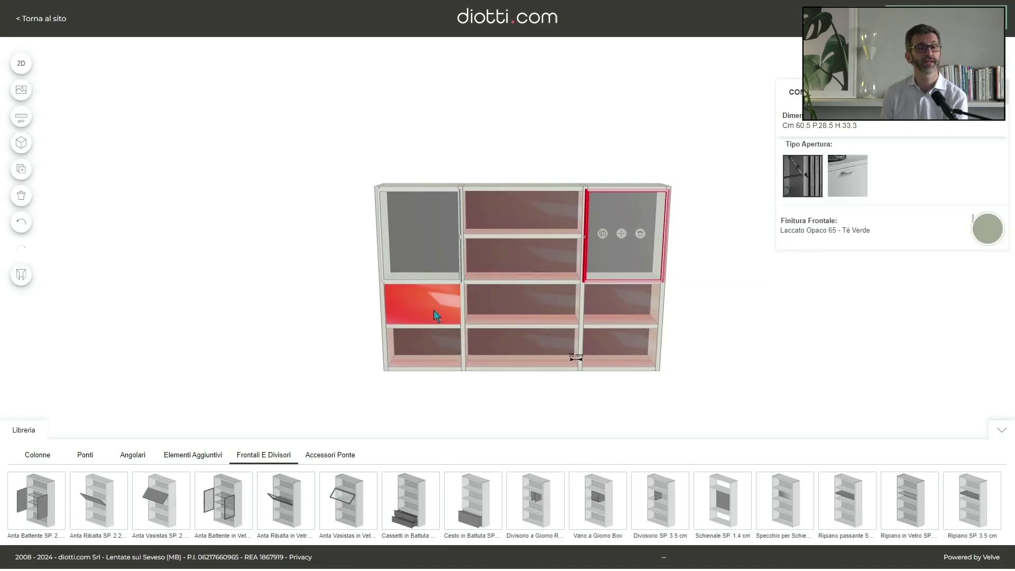
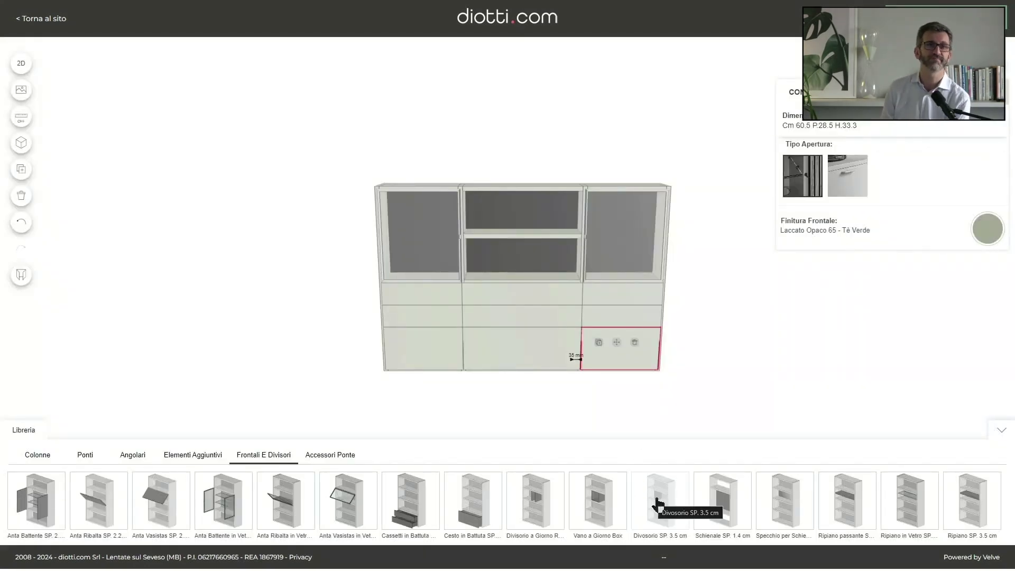
Step: Place a medium-width Vano a Giorno Box at the left end of the central column's top compartment, finished in Laccato Opaco 65 - Tè Verde
{"action": "left_click_drag", "start_coordinate": [605, 505], "coordinate": [523, 218]}
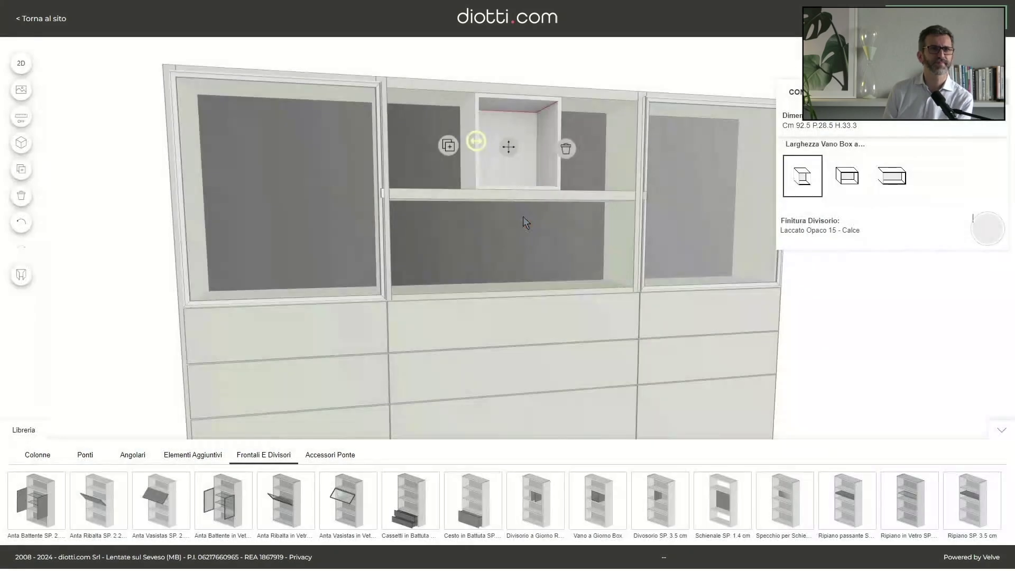
{"action": "left_click", "coordinate": [847, 182]}
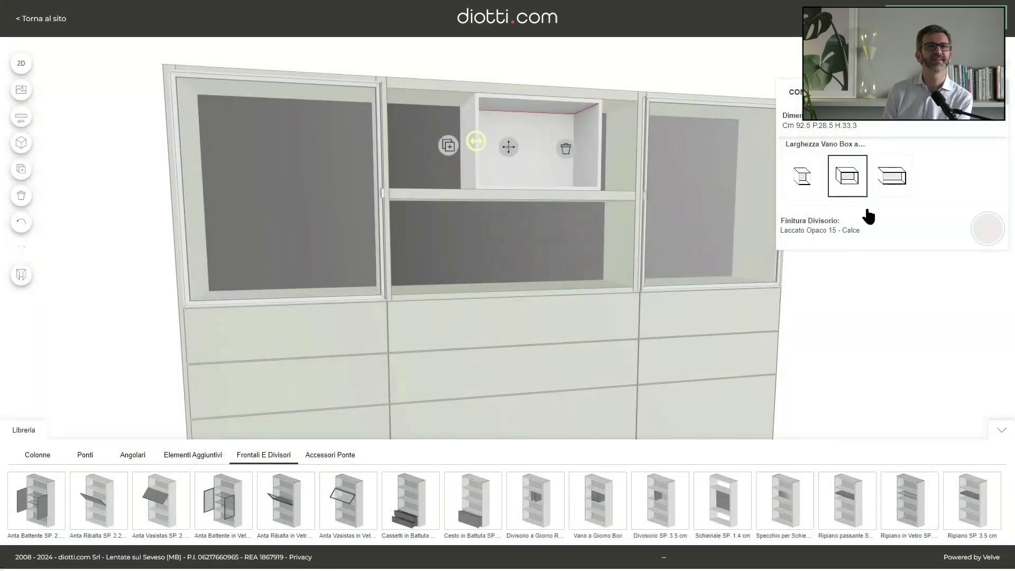
{"action": "left_click", "coordinate": [974, 228]}
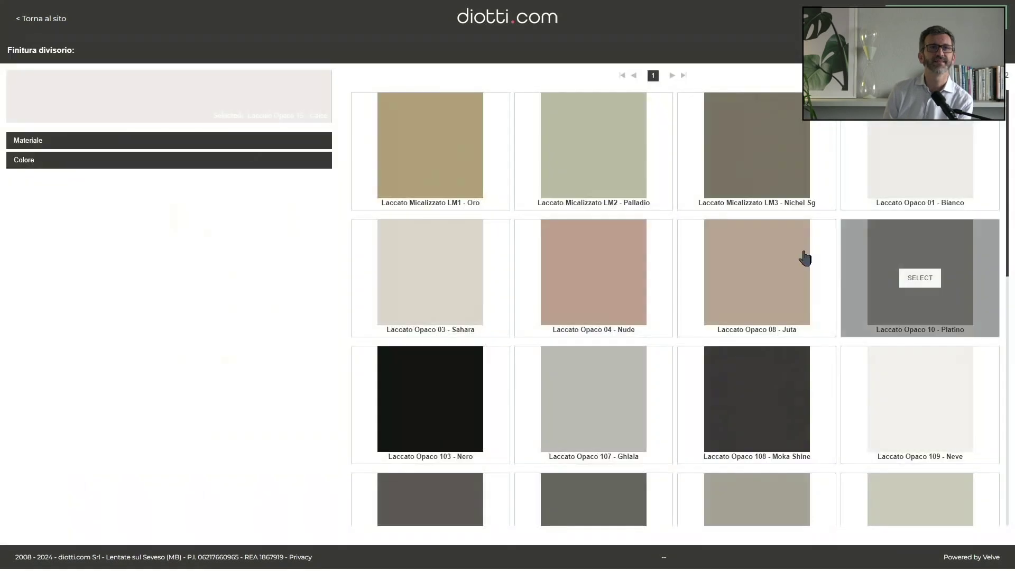
{"action": "scroll", "coordinate": [598, 260], "scroll_direction": "down", "scroll_amount": 6}
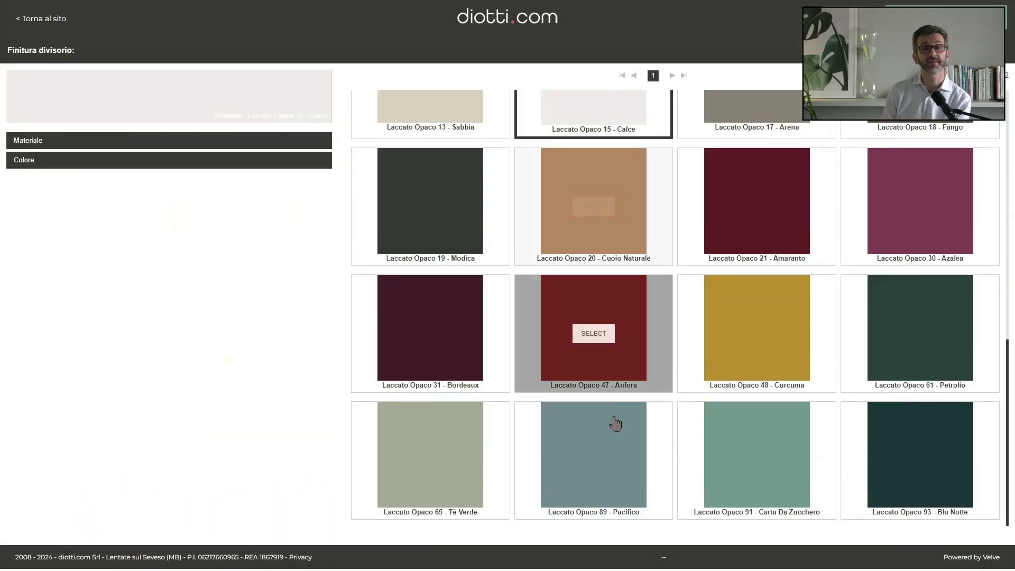
{"action": "left_click", "coordinate": [446, 466]}
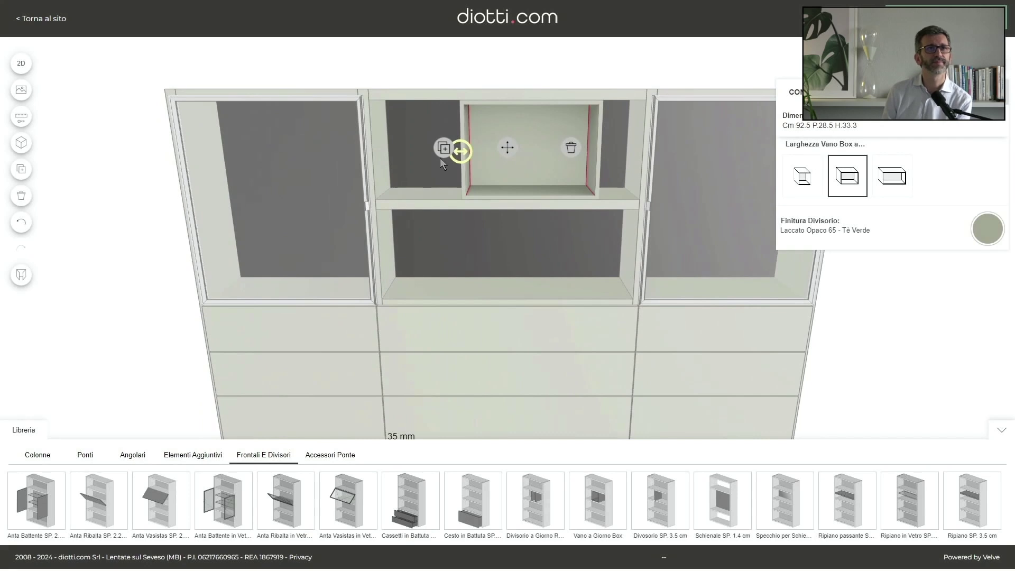
{"action": "left_click", "coordinate": [369, 158]}
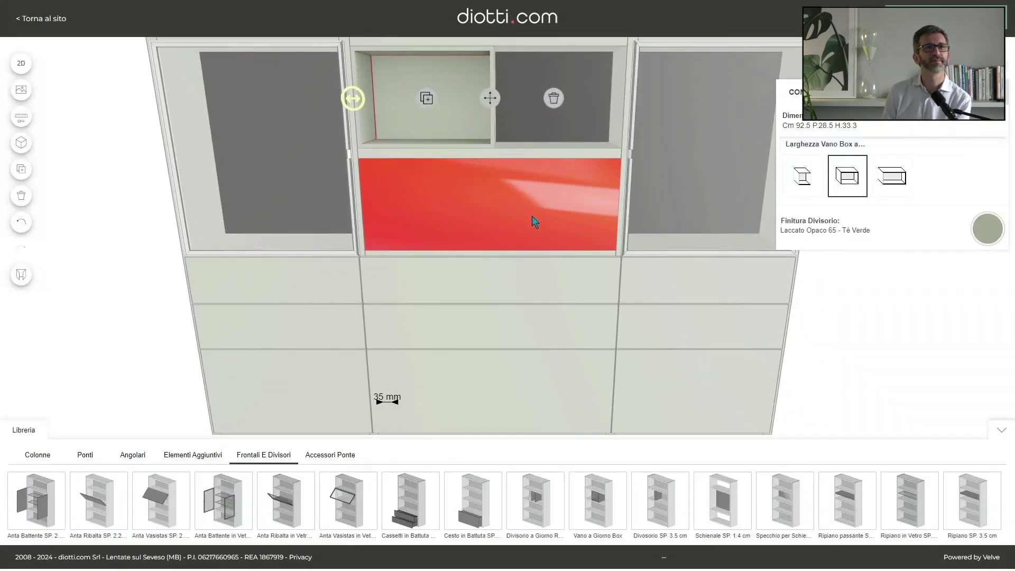
Step: Place a wide Vano a Giorno Box at the right end of the central column's second compartment, finished in Laccato Opaco 65 - Tè Verde
{"action": "left_click", "coordinate": [533, 218]}
{"action": "left_click", "coordinate": [580, 211]}
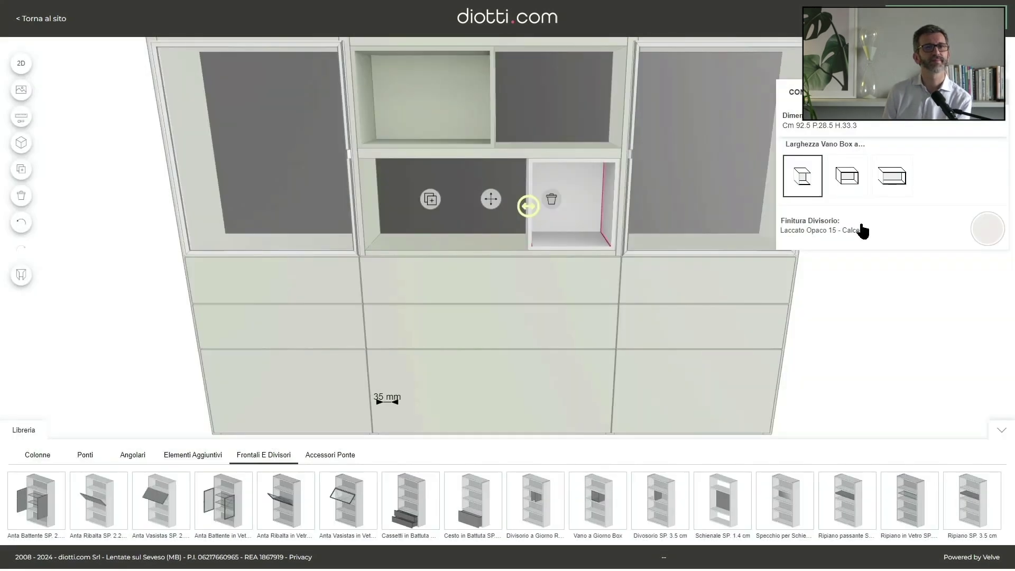
{"action": "left_click", "coordinate": [860, 228]}
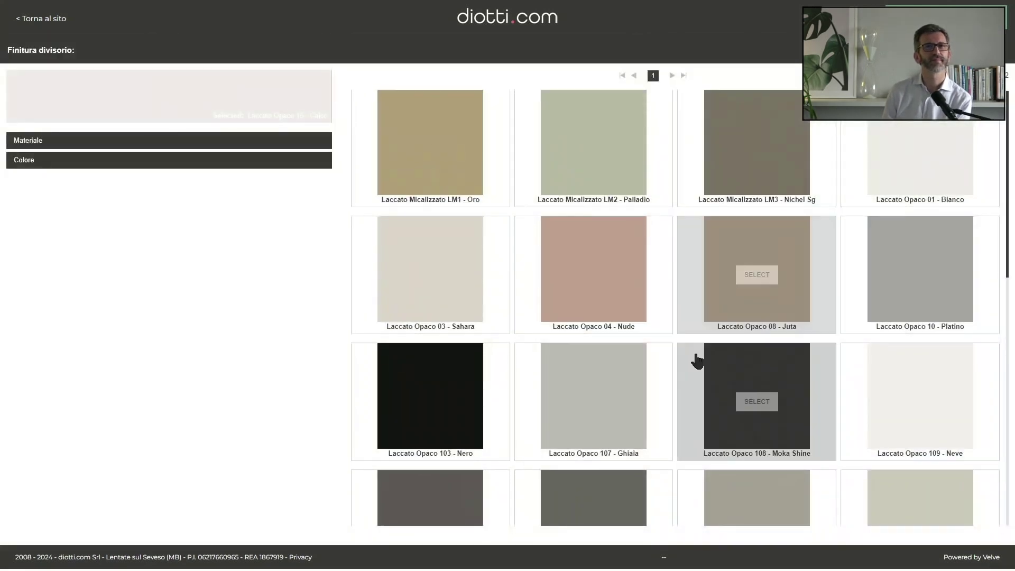
{"action": "scroll", "coordinate": [690, 355], "scroll_direction": "down", "scroll_amount": 5}
{"action": "scroll", "coordinate": [686, 355], "scroll_direction": "down", "scroll_amount": 5}
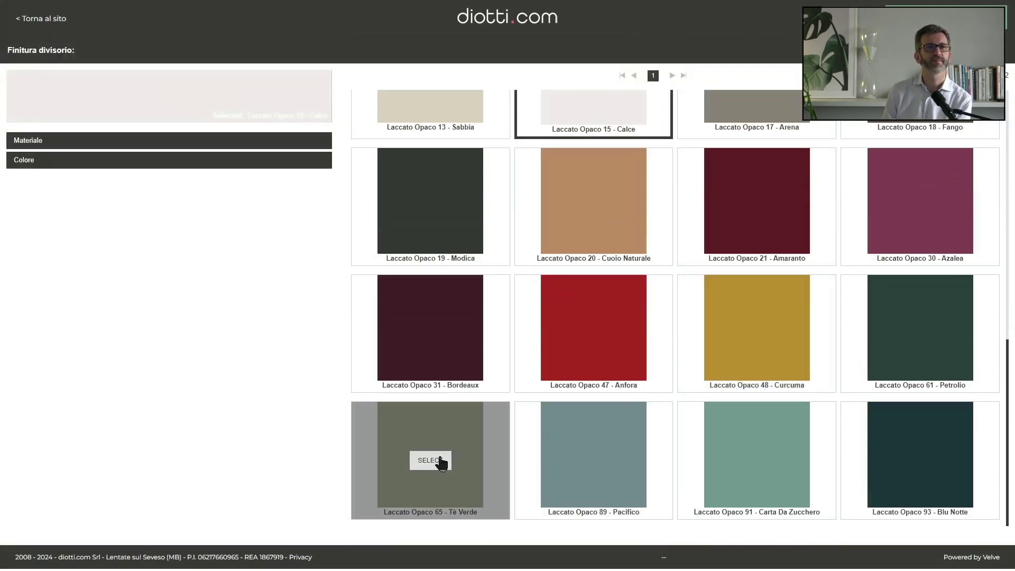
{"action": "left_click", "coordinate": [438, 462]}
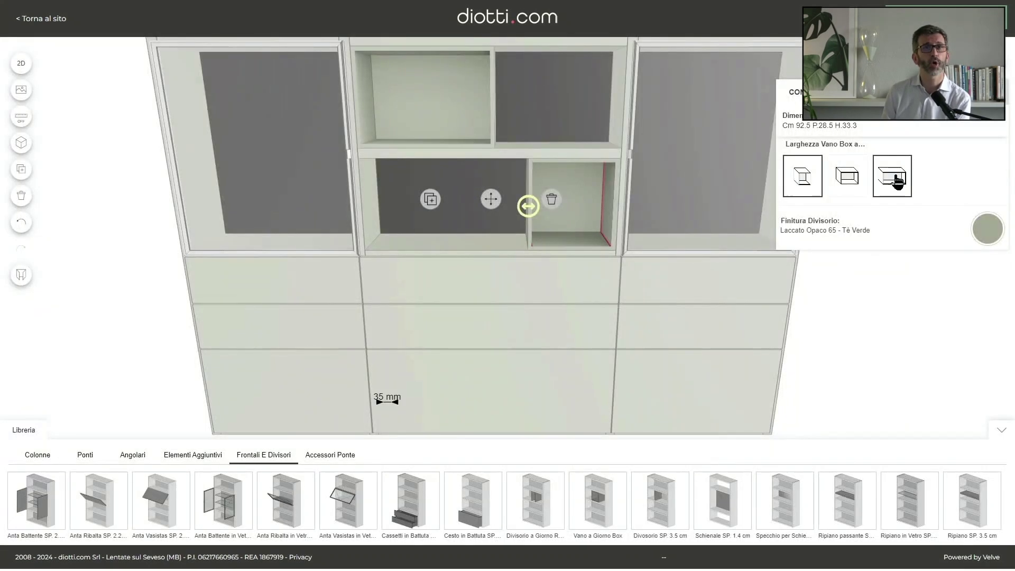
{"action": "left_click", "coordinate": [895, 181]}
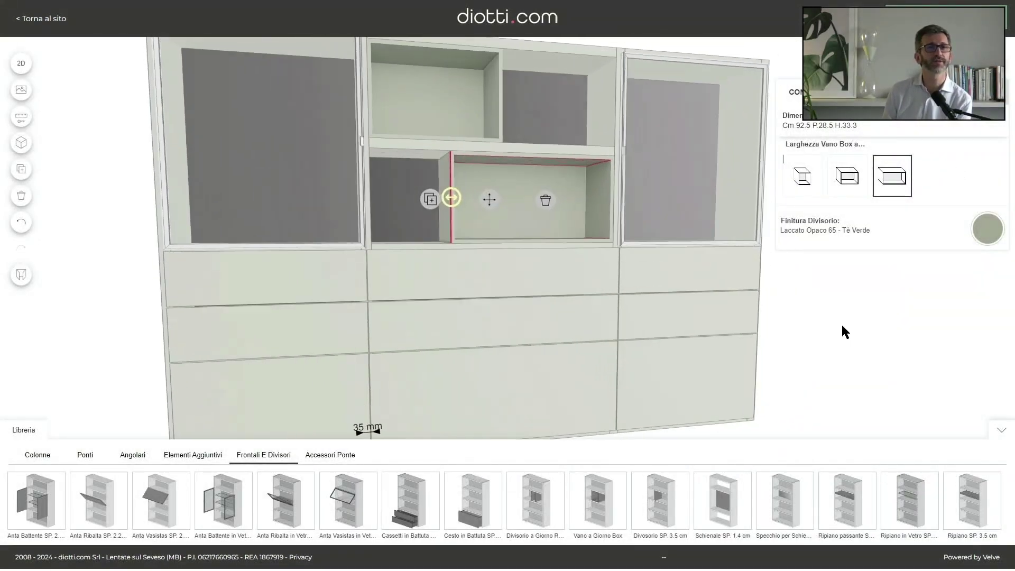
Step: Set the composition's glass/aluminium front finish to Laccato Opaco 65 - Tè Verde and check it on both glass doors
{"action": "left_click", "coordinate": [291, 203]}
{"action": "scroll", "coordinate": [845, 299], "scroll_direction": "down", "scroll_amount": 1}
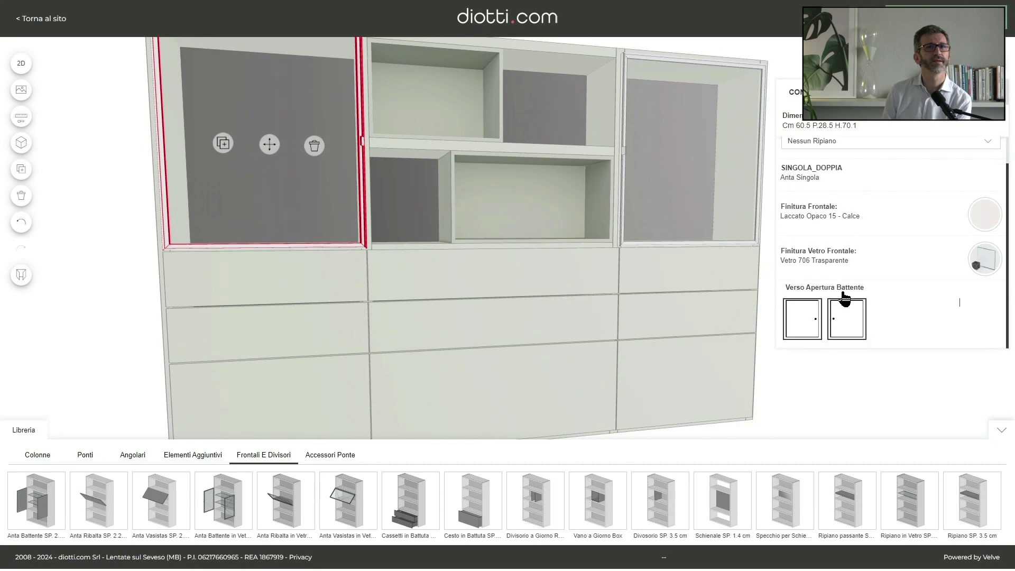
{"action": "left_click", "coordinate": [714, 193]}
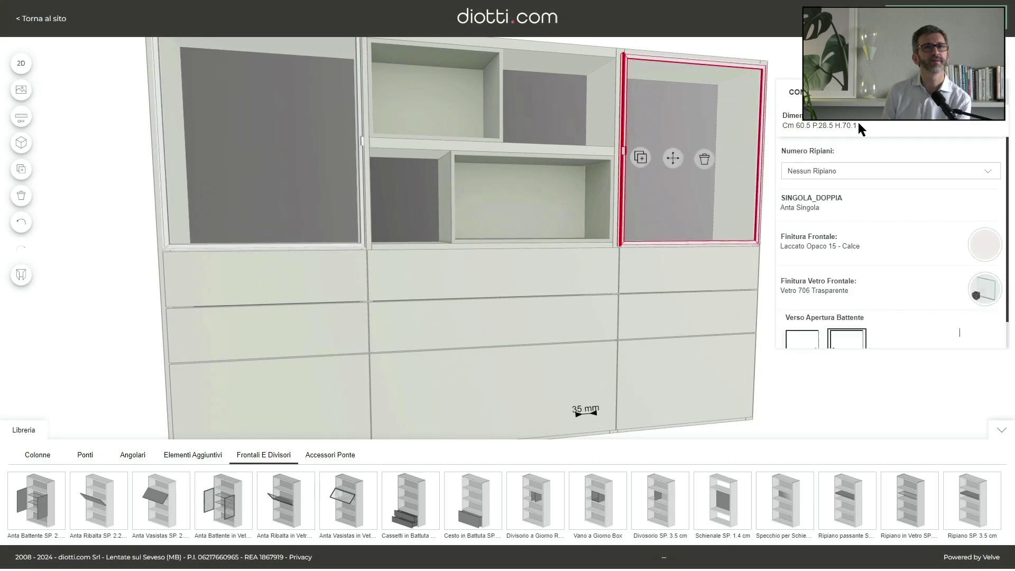
{"action": "left_click", "coordinate": [949, 92]}
{"action": "scroll", "coordinate": [883, 256], "scroll_direction": "down", "scroll_amount": 5}
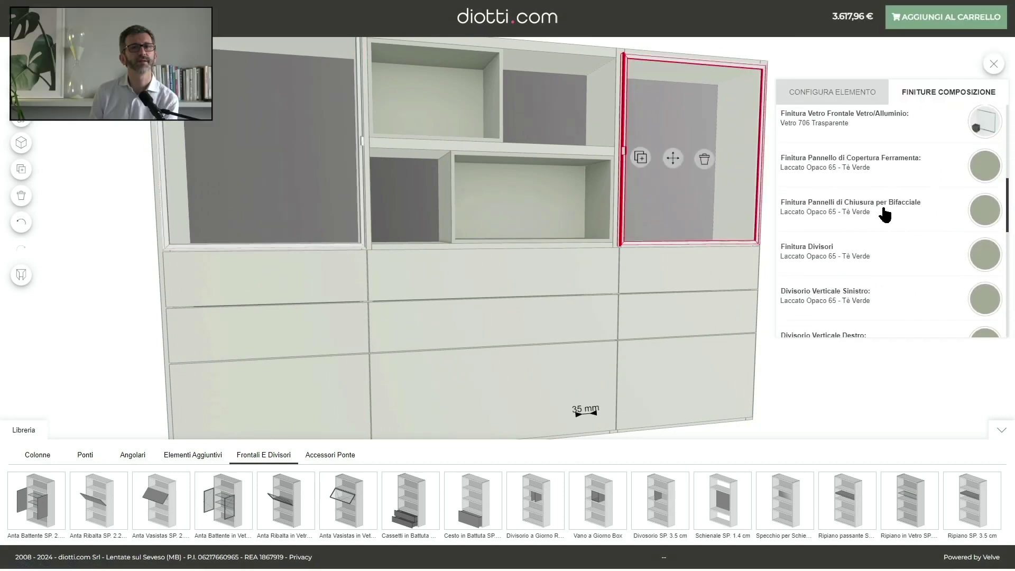
{"action": "scroll", "coordinate": [867, 202], "scroll_direction": "up", "scroll_amount": 1}
{"action": "left_click", "coordinate": [851, 127]}
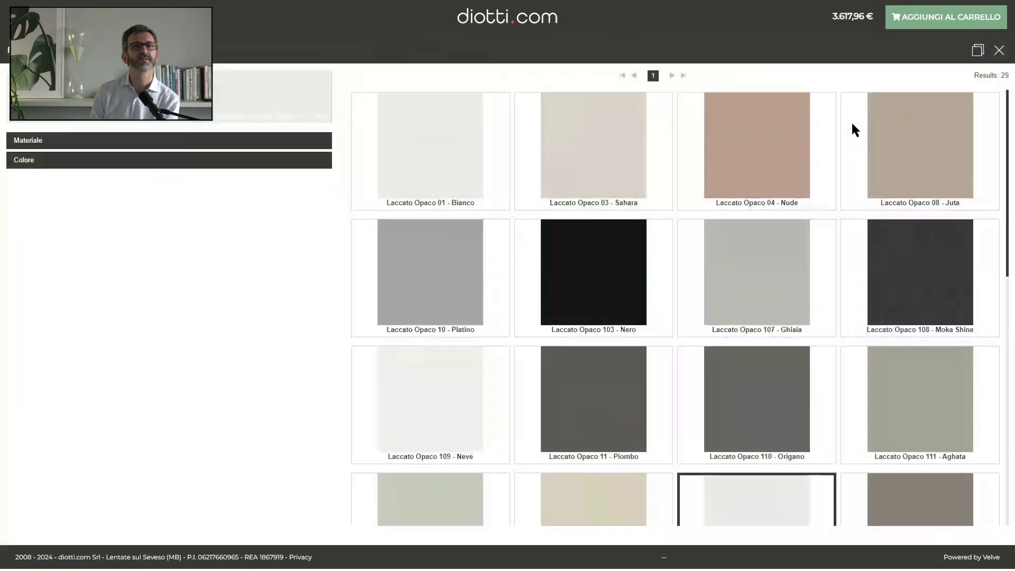
{"action": "scroll", "coordinate": [619, 333], "scroll_direction": "down", "scroll_amount": 10}
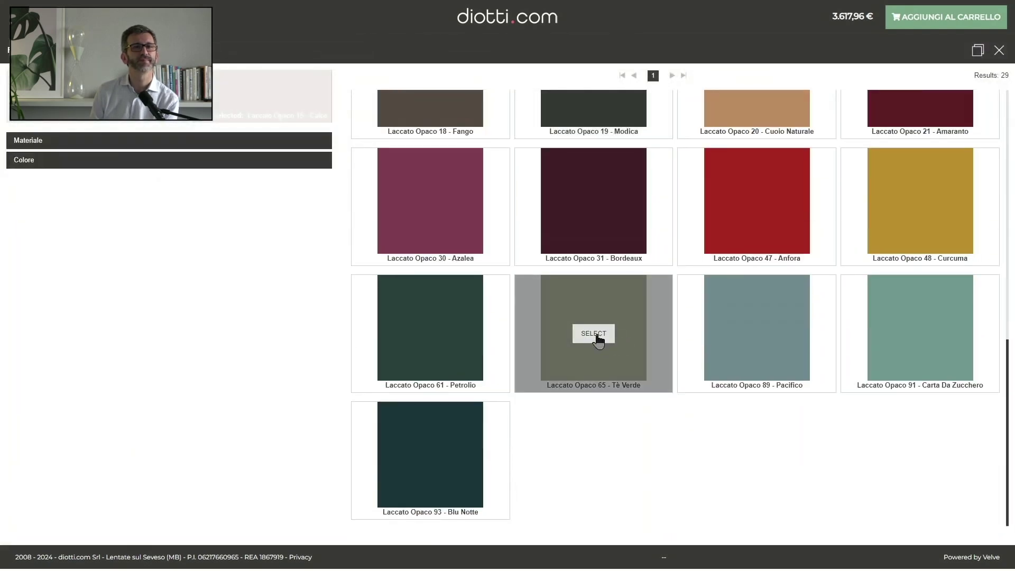
{"action": "left_click", "coordinate": [595, 334]}
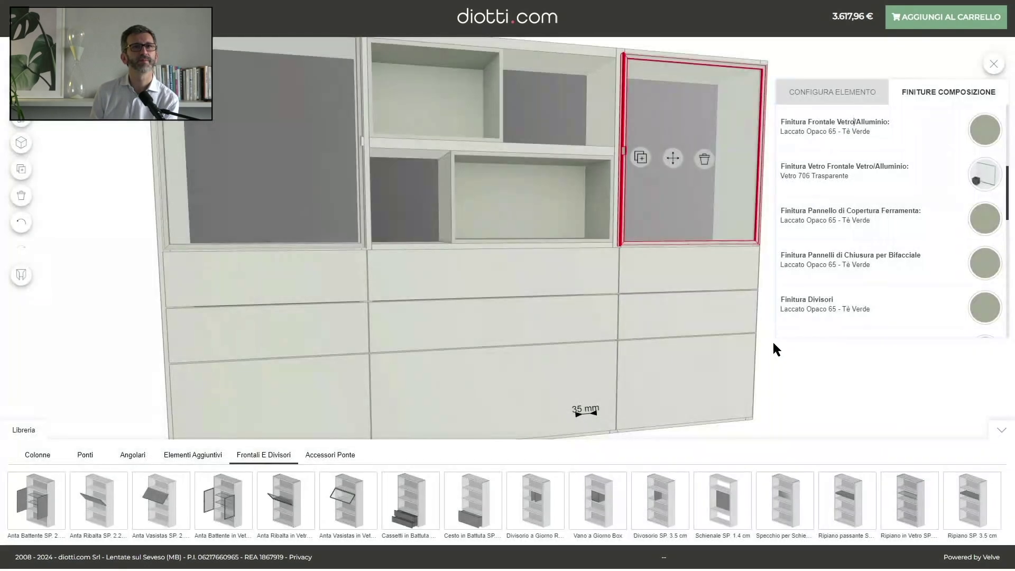
{"action": "left_click", "coordinate": [286, 205]}
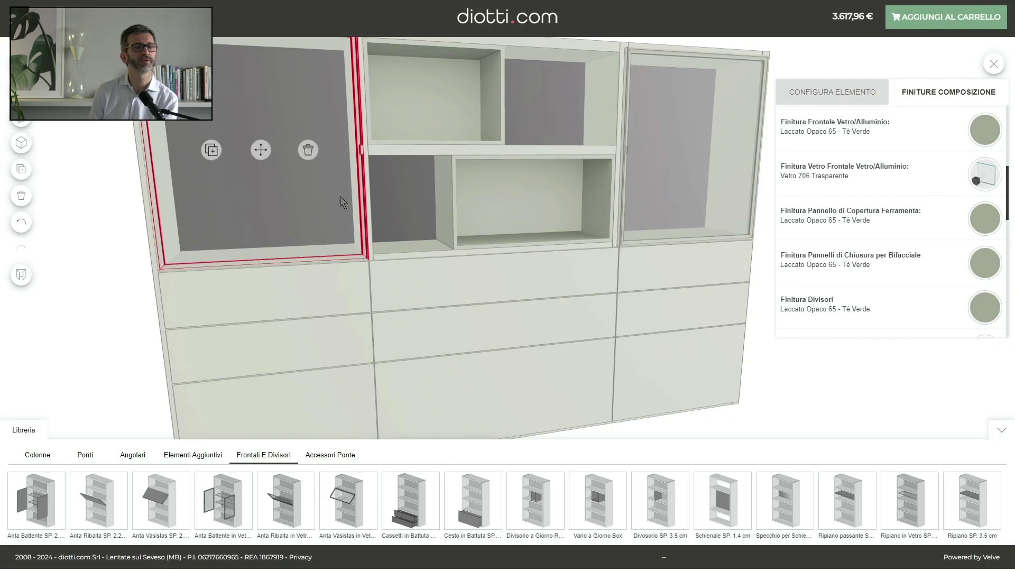
{"action": "left_click", "coordinate": [865, 97]}
{"action": "left_click", "coordinate": [638, 242]}
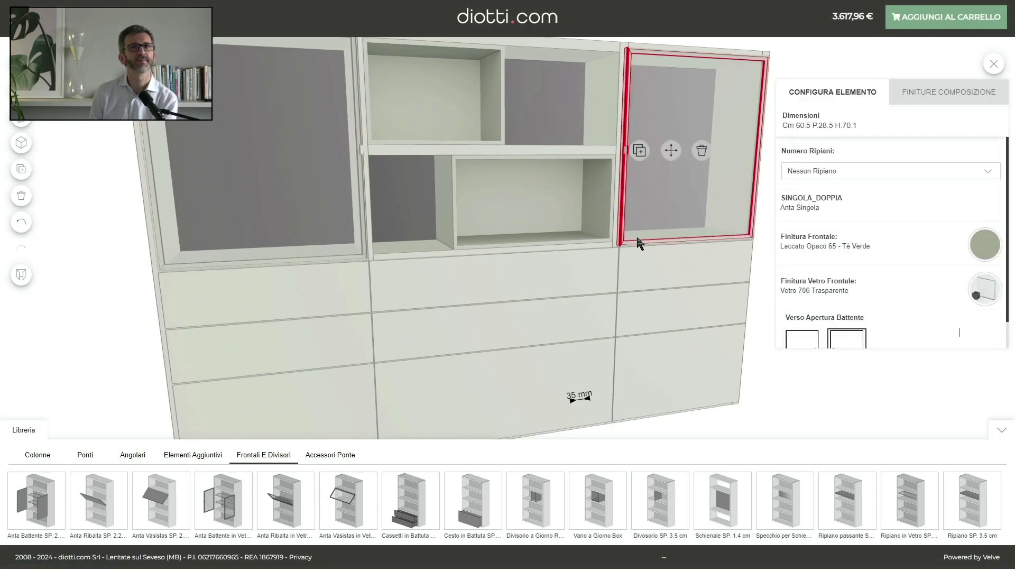
Step: Review the complete bookcase from the front and back, and add it to the cart
{"action": "scroll", "coordinate": [602, 311], "scroll_direction": "down", "scroll_amount": 3}
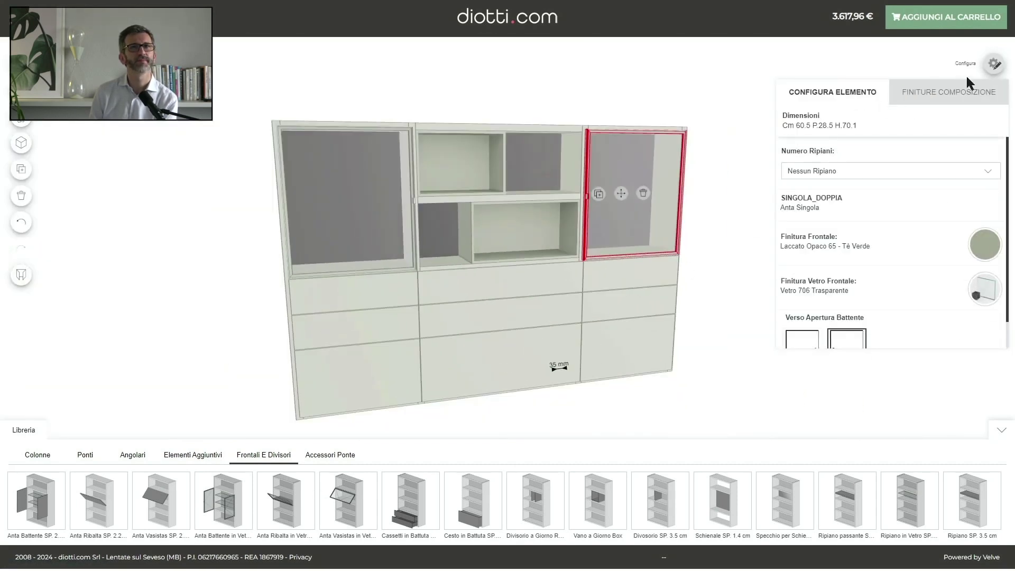
{"action": "left_click", "coordinate": [994, 64]}
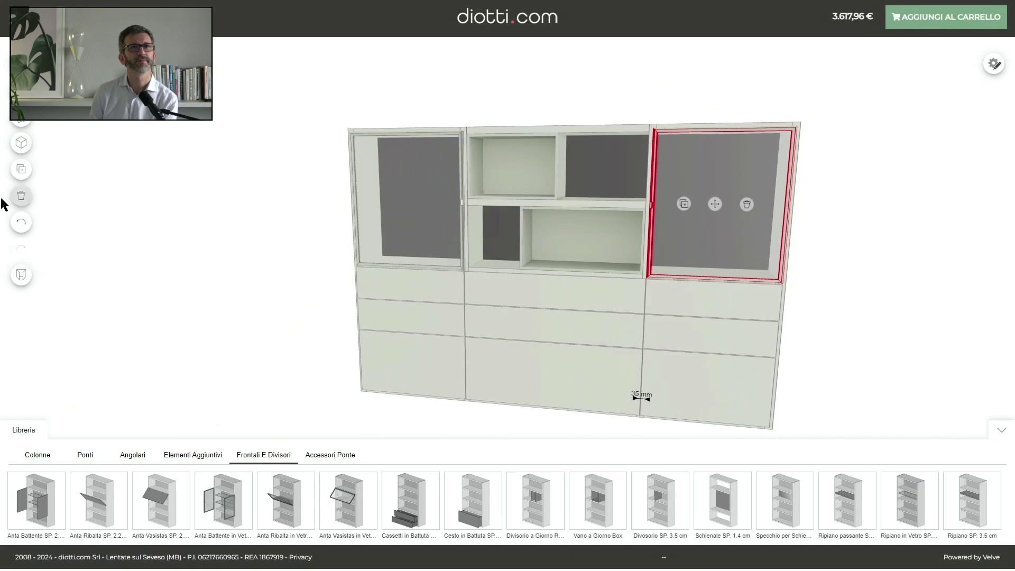
{"action": "left_click_drag", "start_coordinate": [292, 206], "coordinate": [195, 208]}
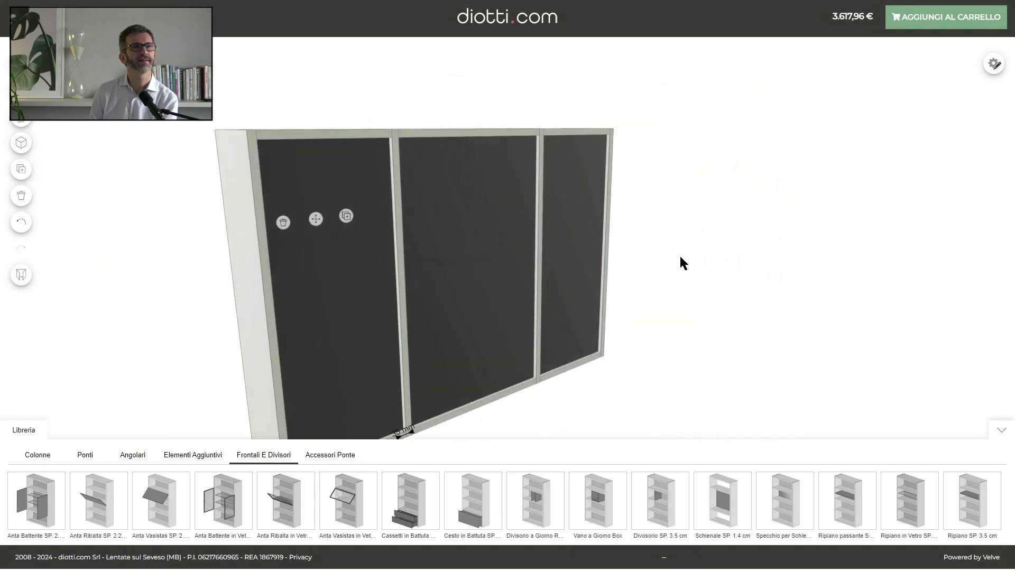
{"action": "left_click_drag", "start_coordinate": [670, 263], "coordinate": [463, 244]}
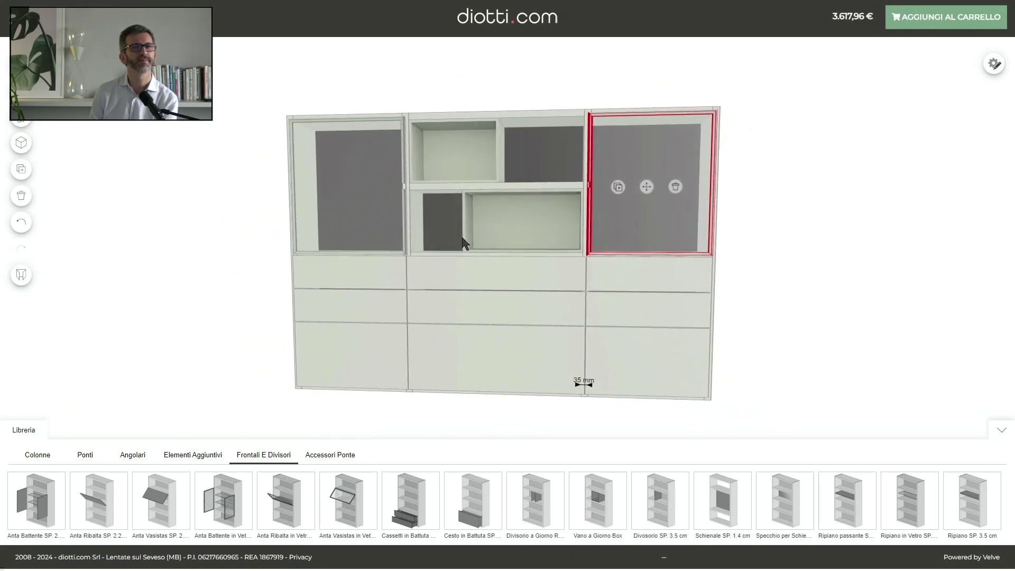
{"action": "left_click", "coordinate": [961, 23]}
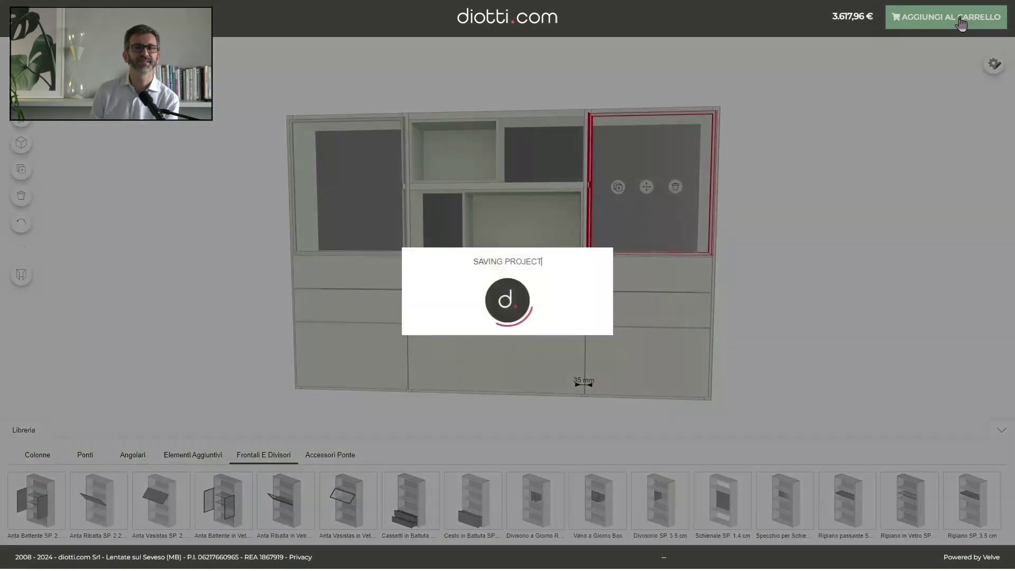